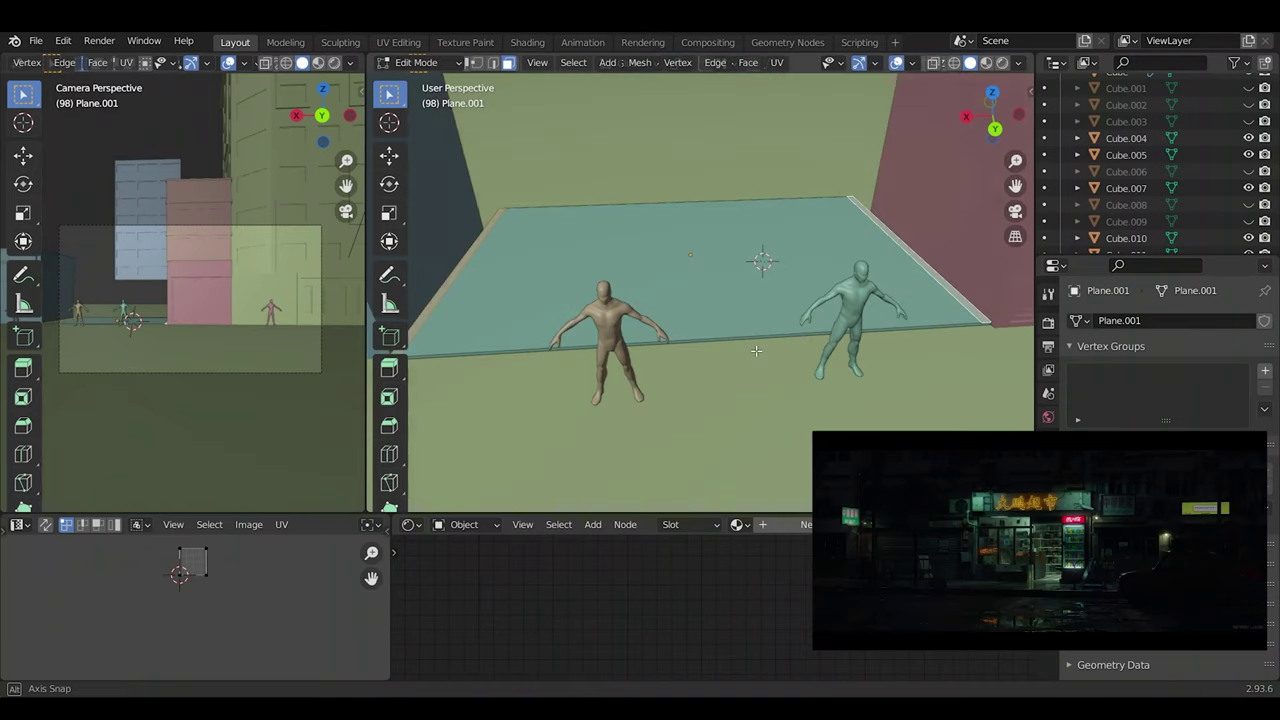
Step: Extrude the selected strip at the floor's side edge upward into a wall and add a horizontal loop cut across it
{"action": "left_click", "coordinate": [790, 128]}
{"action": "key", "text": "e"}
{"action": "left_click", "coordinate": [674, 326]}
{"action": "key", "text": "ctrl+r"}
{"action": "left_click", "coordinate": [609, 351]}
{"action": "left_click", "coordinate": [609, 353]}
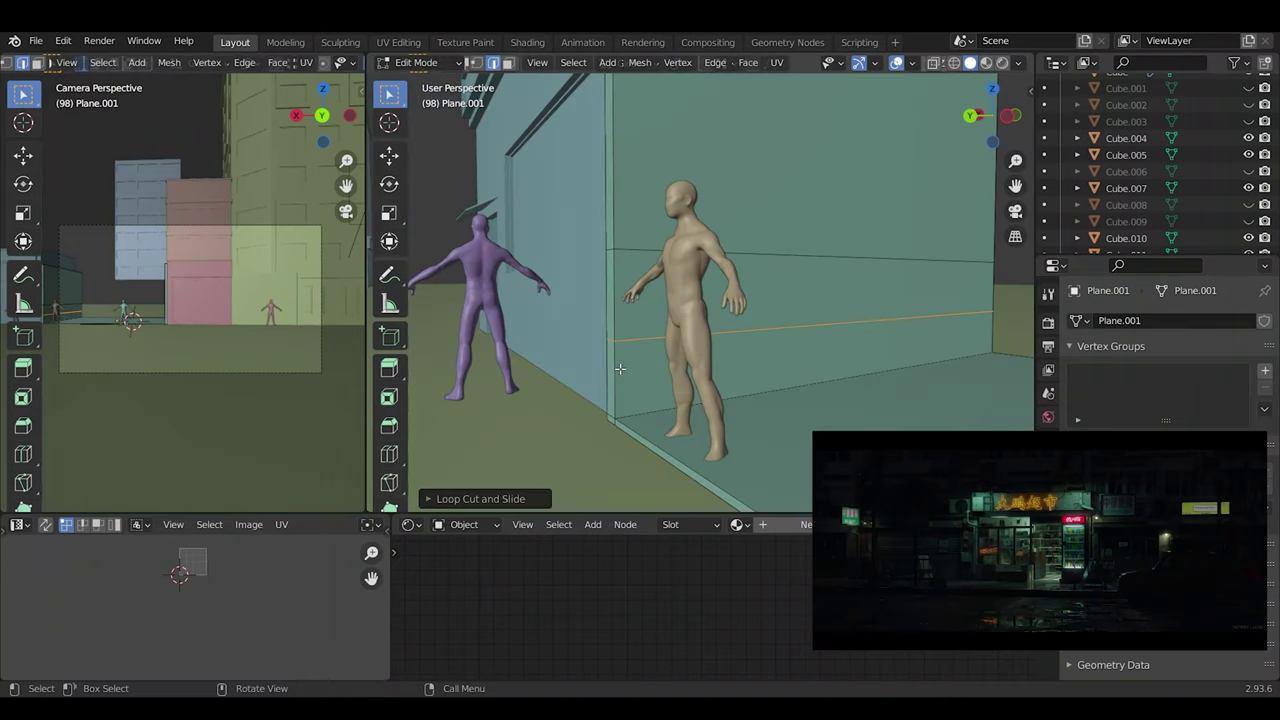
Step: Add another loop cut near the wall's front edge and extrude the resulting narrow face across the shop front
{"action": "middle_click_drag", "start_coordinate": [619, 370], "coordinate": [880, 356]}
{"action": "key", "text": "ctrl+r"}
{"action": "left_click", "coordinate": [881, 357]}
{"action": "left_click", "coordinate": [643, 394]}
{"action": "middle_click_drag", "start_coordinate": [643, 394], "coordinate": [700, 372]}
{"action": "key", "text": "3"}
{"action": "left_click", "coordinate": [605, 385]}
{"action": "middle_click_drag", "start_coordinate": [605, 385], "coordinate": [745, 358]}
{"action": "key", "text": "e"}
{"action": "left_click", "coordinate": [958, 347]}
Step: Duplicate the selected face, move the copy along Z, and raise the upper edge of the front panel along Z
{"action": "key", "text": "shift+d"}
{"action": "middle_click_drag", "start_coordinate": [900, 345], "coordinate": [772, 284]}
{"action": "left_click", "coordinate": [551, 350]}
{"action": "key", "text": "g"}
{"action": "key", "text": "z"}
{"action": "left_click", "coordinate": [772, 284]}
{"action": "key", "text": "2"}
{"action": "left_click", "coordinate": [778, 246]}
{"action": "key", "text": "g"}
{"action": "key", "text": "z"}
{"action": "left_click", "coordinate": [775, 180]}
Step: Add a loop cut near the top of the front panel and extrude its upper side face across the opening as a beam
{"action": "middle_click_drag", "start_coordinate": [775, 180], "coordinate": [640, 230]}
{"action": "key", "text": "ctrl+r"}
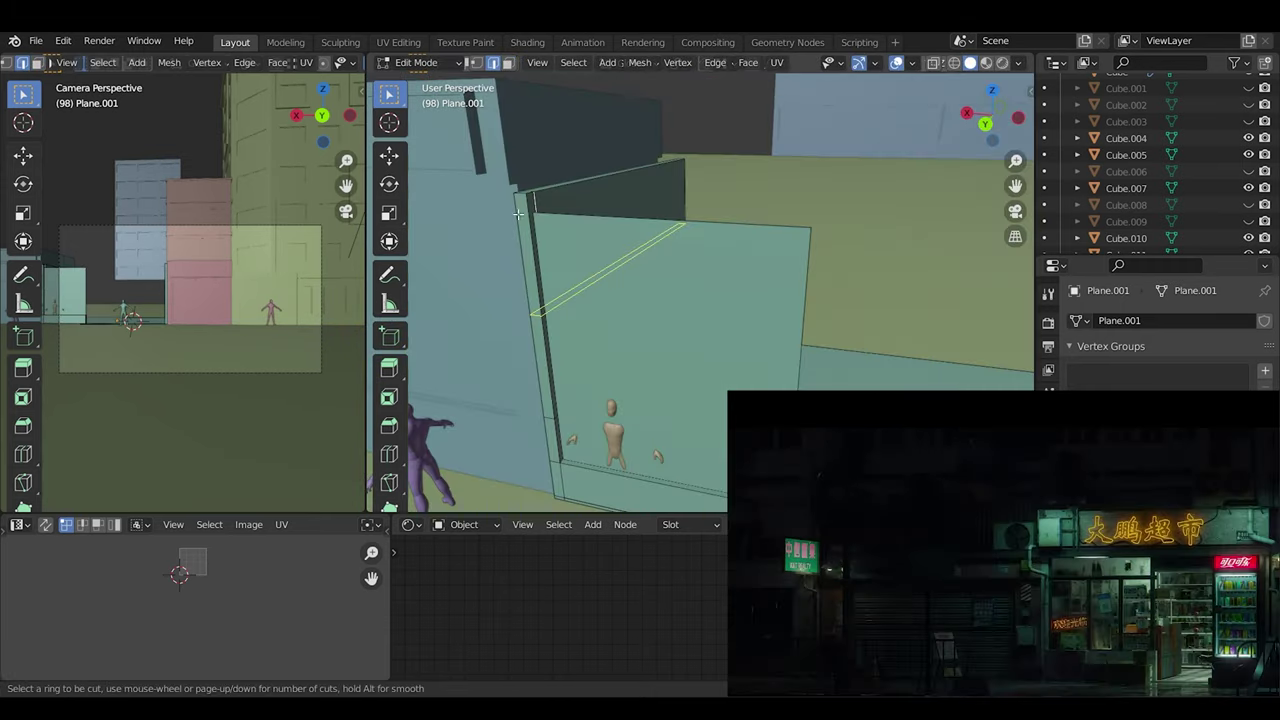
{"action": "left_click", "coordinate": [557, 250]}
{"action": "left_click", "coordinate": [557, 163]}
{"action": "key", "text": "3"}
{"action": "left_click", "coordinate": [551, 195]}
{"action": "middle_click_drag", "start_coordinate": [551, 195], "coordinate": [700, 240]}
{"action": "key", "text": "e"}
{"action": "left_click", "coordinate": [940, 250]}
Step: Extrude the small upright face along the shop front, duplicate it, and move the copy along Z and X
{"action": "middle_click_drag", "start_coordinate": [940, 250], "coordinate": [760, 320]}
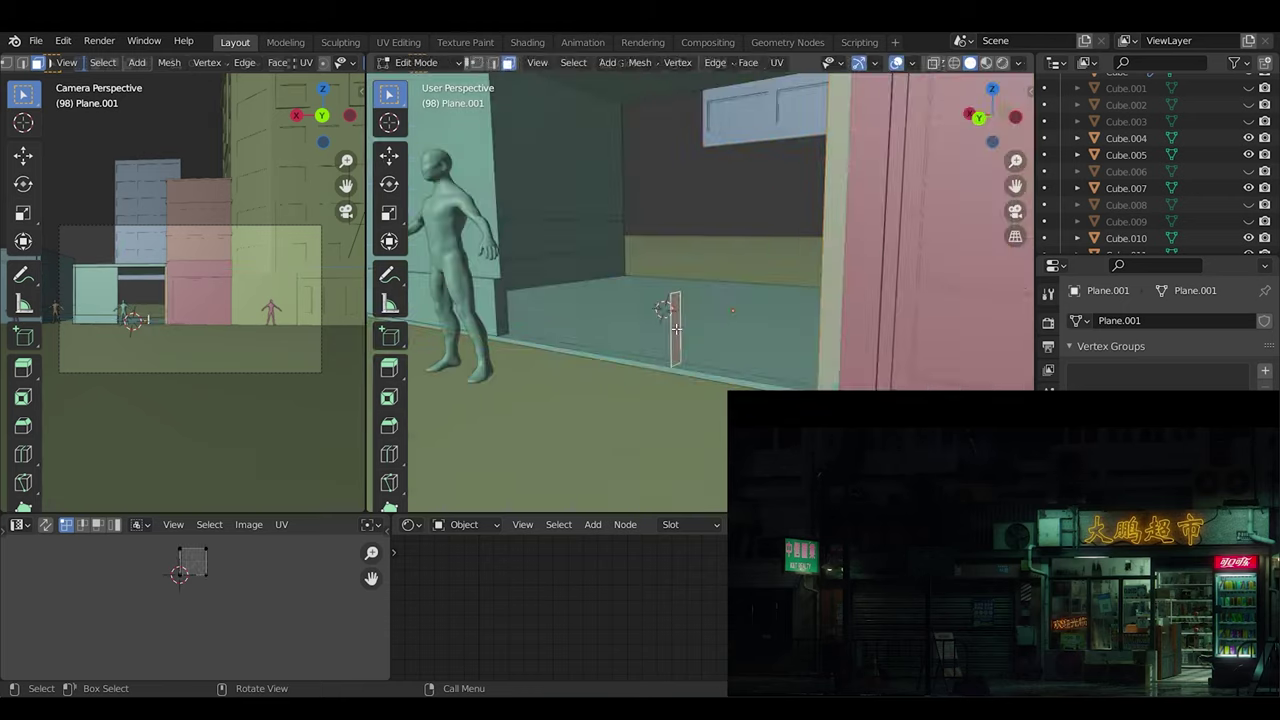
{"action": "key", "text": "e"}
{"action": "left_click", "coordinate": [956, 312]}
{"action": "middle_click_drag", "start_coordinate": [956, 312], "coordinate": [720, 290]}
{"action": "key", "text": "shift+d"}
{"action": "key", "text": "g"}
{"action": "key", "text": "z"}
{"action": "left_click", "coordinate": [711, 286]}
{"action": "key", "text": "g"}
{"action": "key", "text": "x"}
{"action": "left_click", "coordinate": [604, 315]}
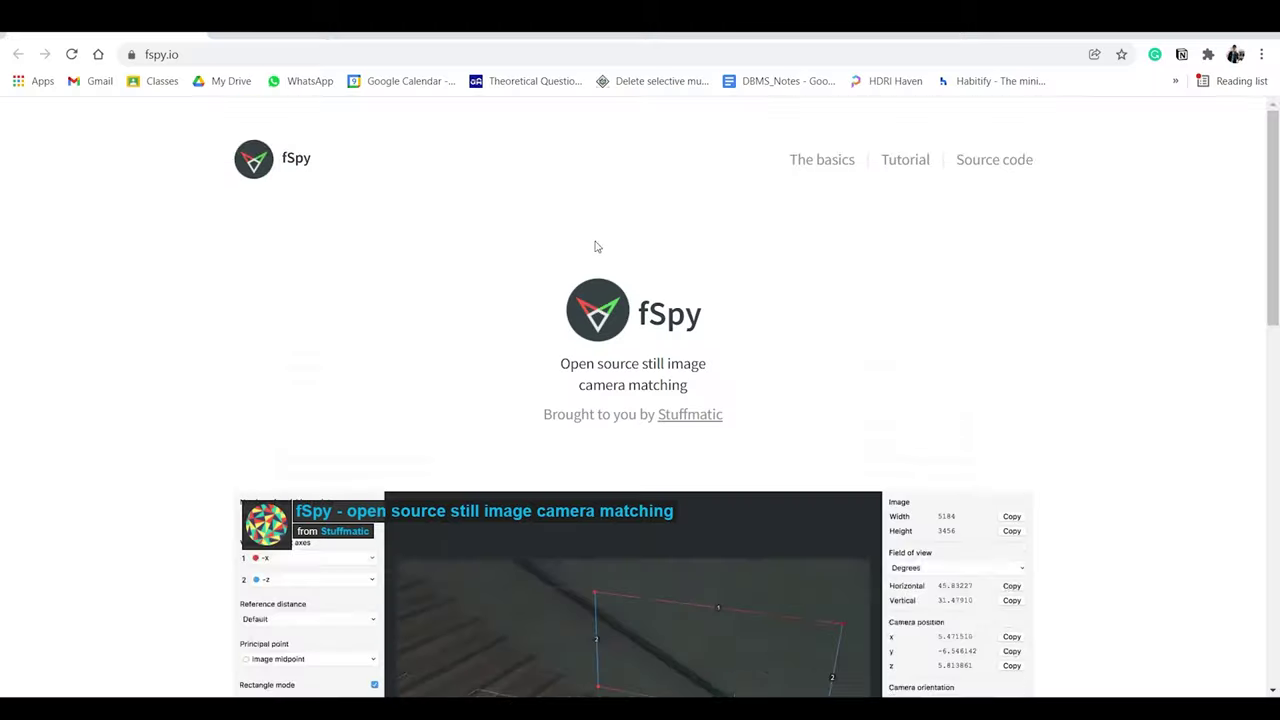
Step: Open the fSpy 1.0.3 release page from the fSpy website and download fspy-setup-1.0.3.exe to Downloads
{"action": "scroll", "coordinate": [594, 246], "scroll_direction": "down", "scroll_amount": 5}
{"action": "left_click", "coordinate": [647, 407]}
{"action": "scroll", "coordinate": [560, 386], "scroll_direction": "down", "scroll_amount": 4}
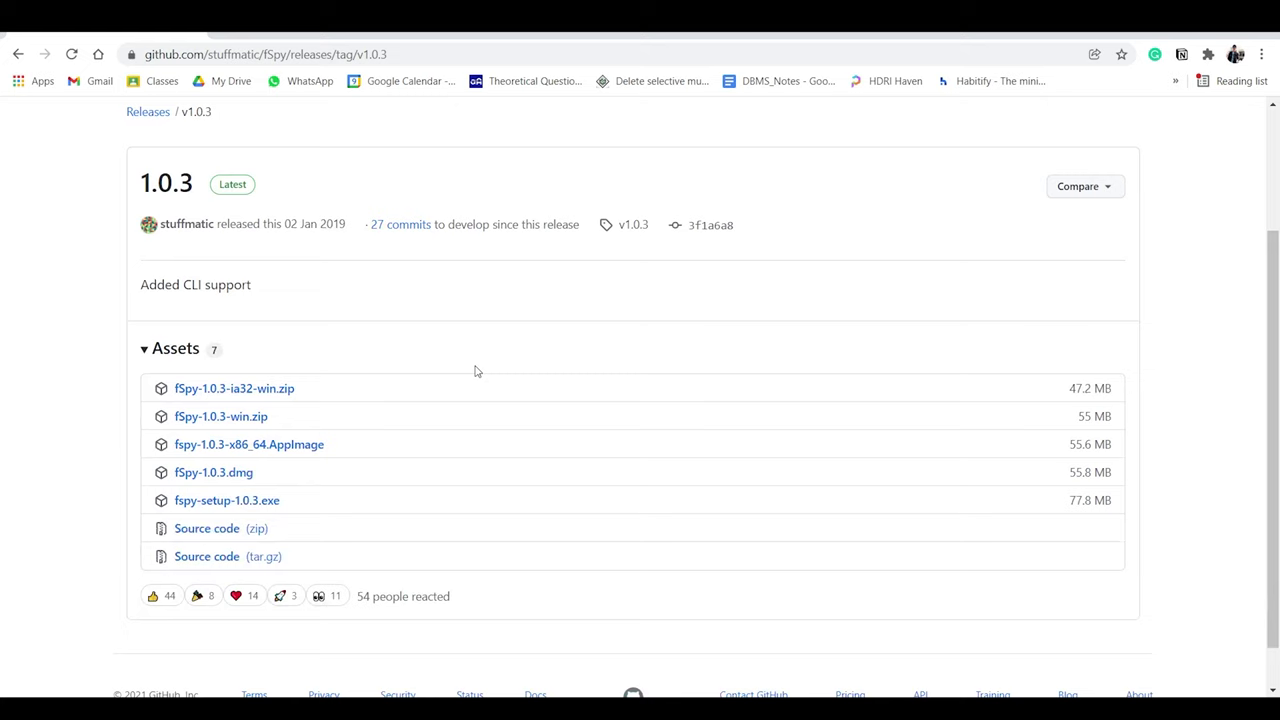
{"action": "left_click", "coordinate": [245, 449]}
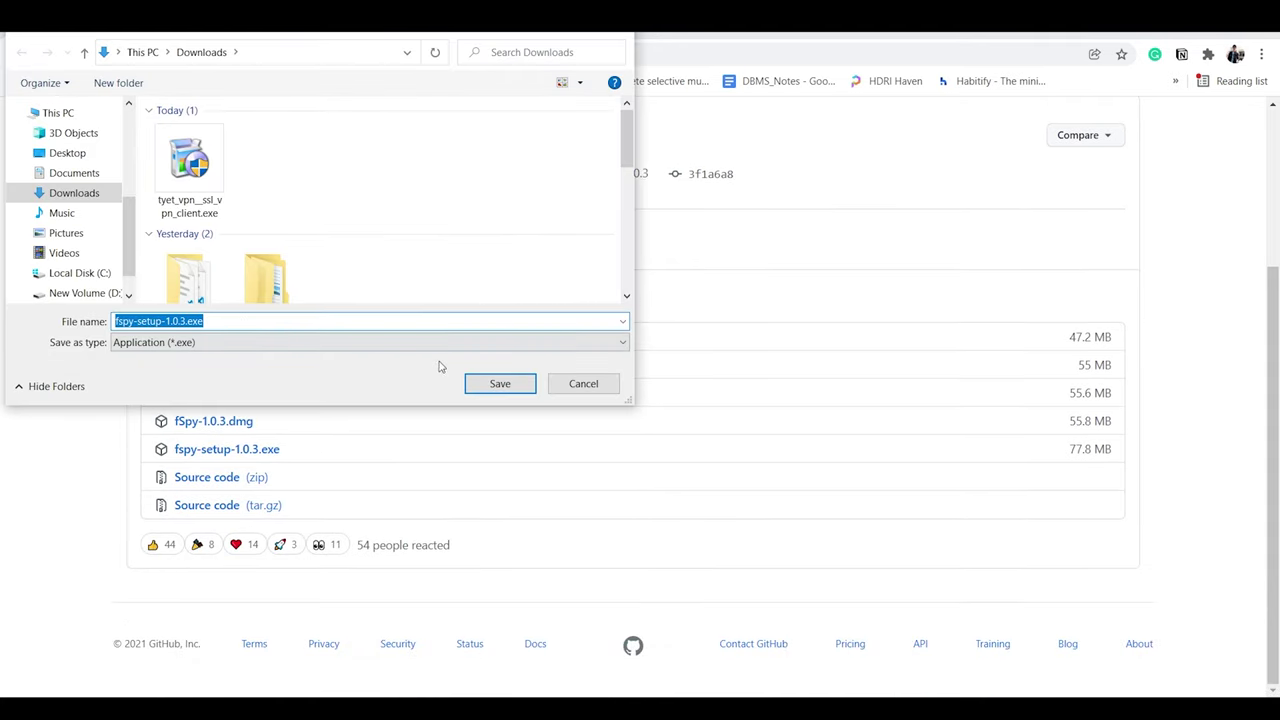
{"action": "left_click", "coordinate": [474, 387]}
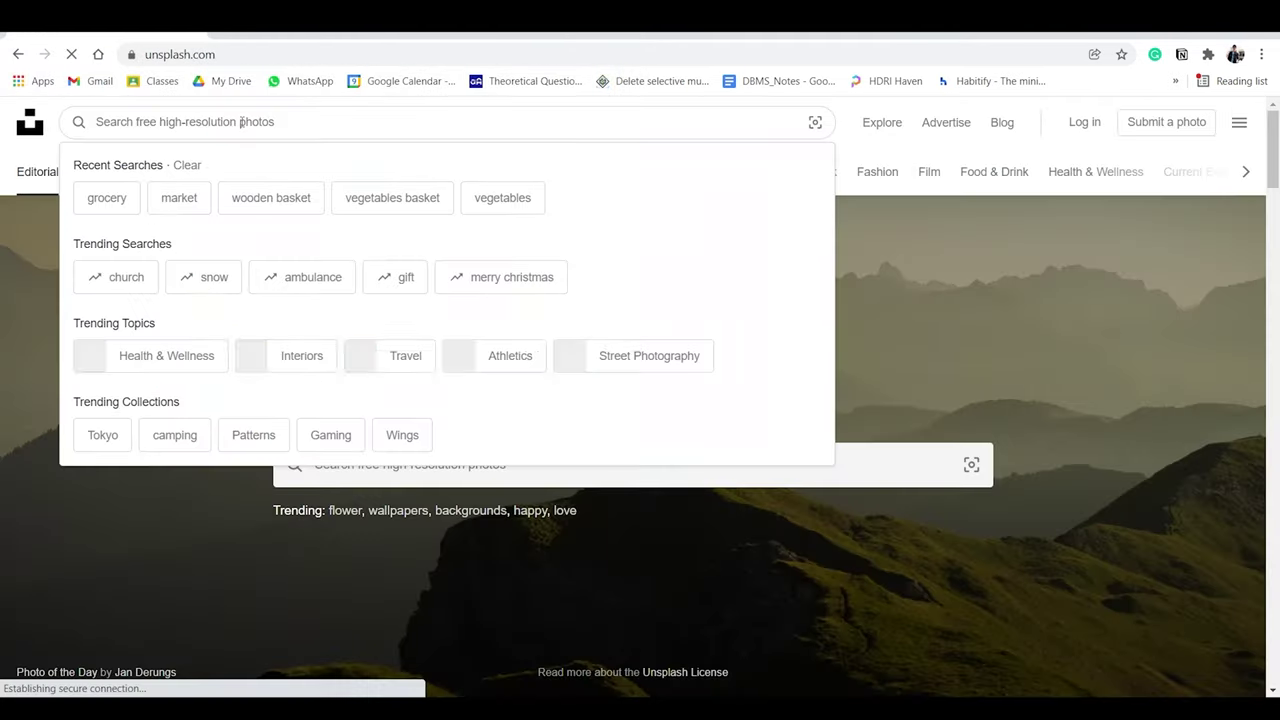
Step: Search Unsplash for "shop" and download the free photo of the supermarket aisle
{"action": "type", "text": "shop"}
{"action": "key", "text": "Return"}
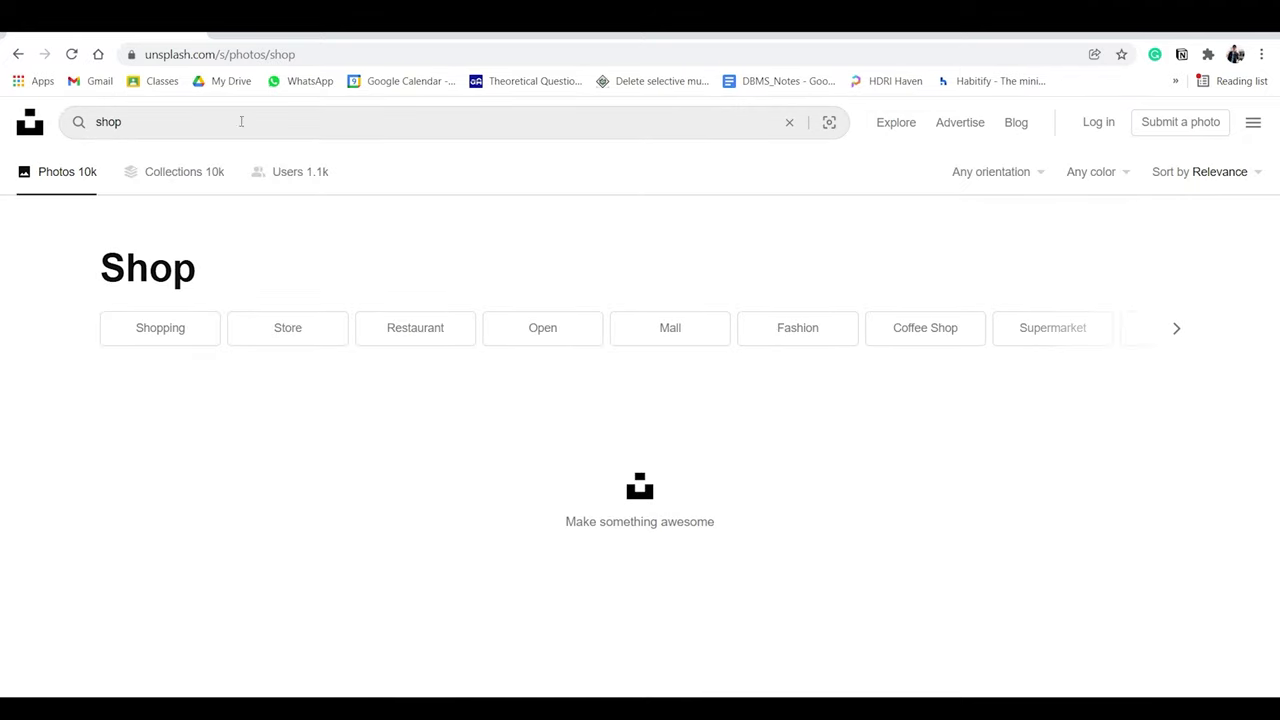
{"action": "scroll", "coordinate": [447, 267], "scroll_direction": "down", "scroll_amount": 4}
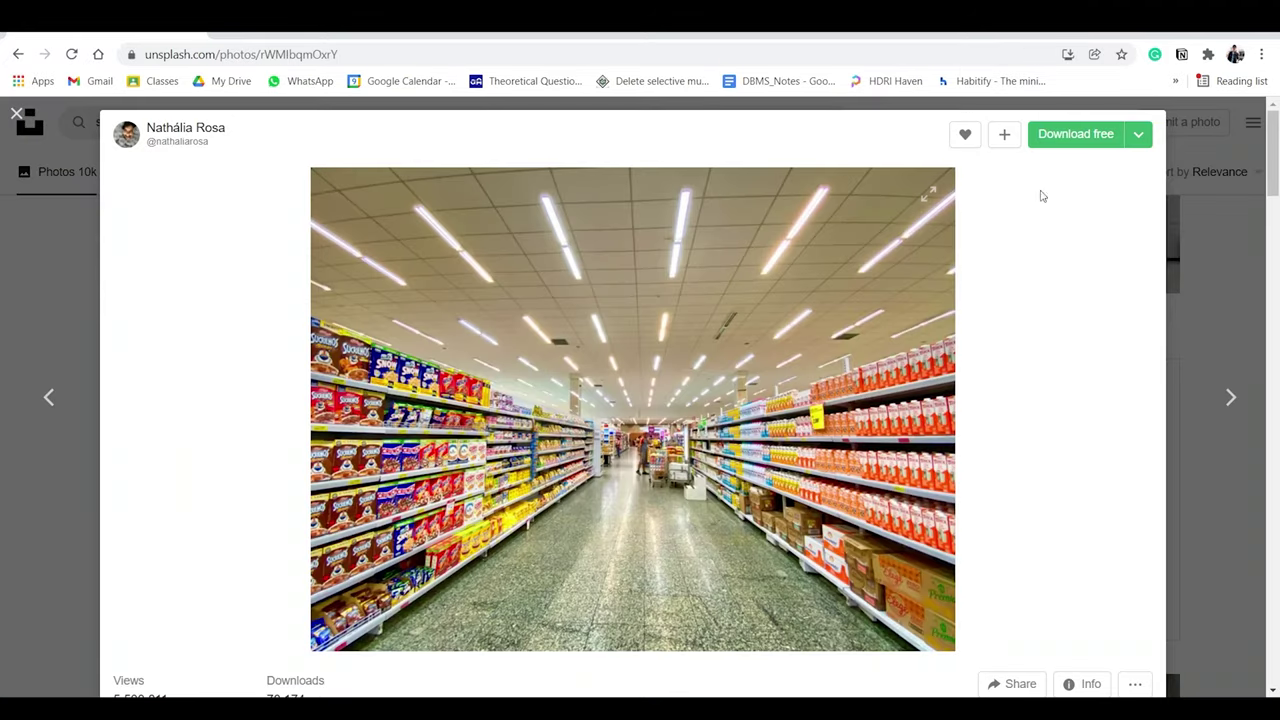
{"action": "left_click", "coordinate": [1075, 134]}
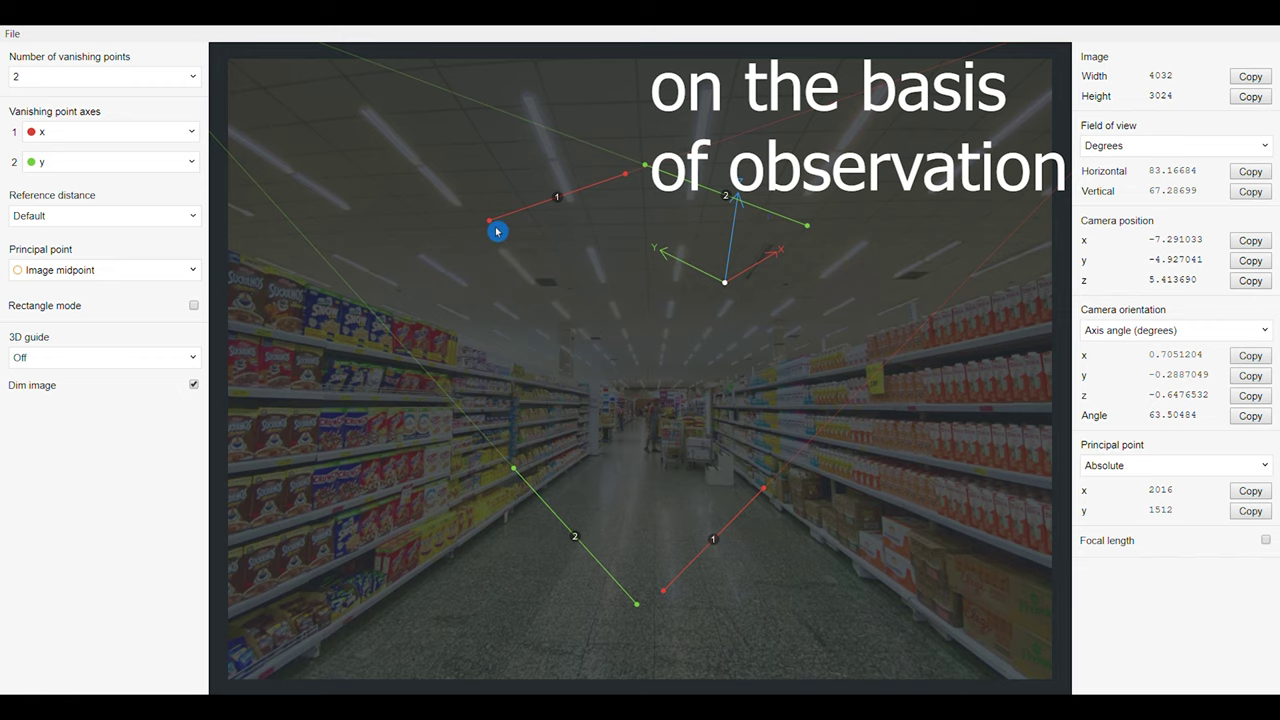
Step: Toggle the dimming of the reference image off and back on
{"action": "left_click", "coordinate": [200, 389]}
{"action": "left_click", "coordinate": [200, 389]}
{"action": "left_click", "coordinate": [200, 389]}
{"action": "left_click", "coordinate": [200, 389]}
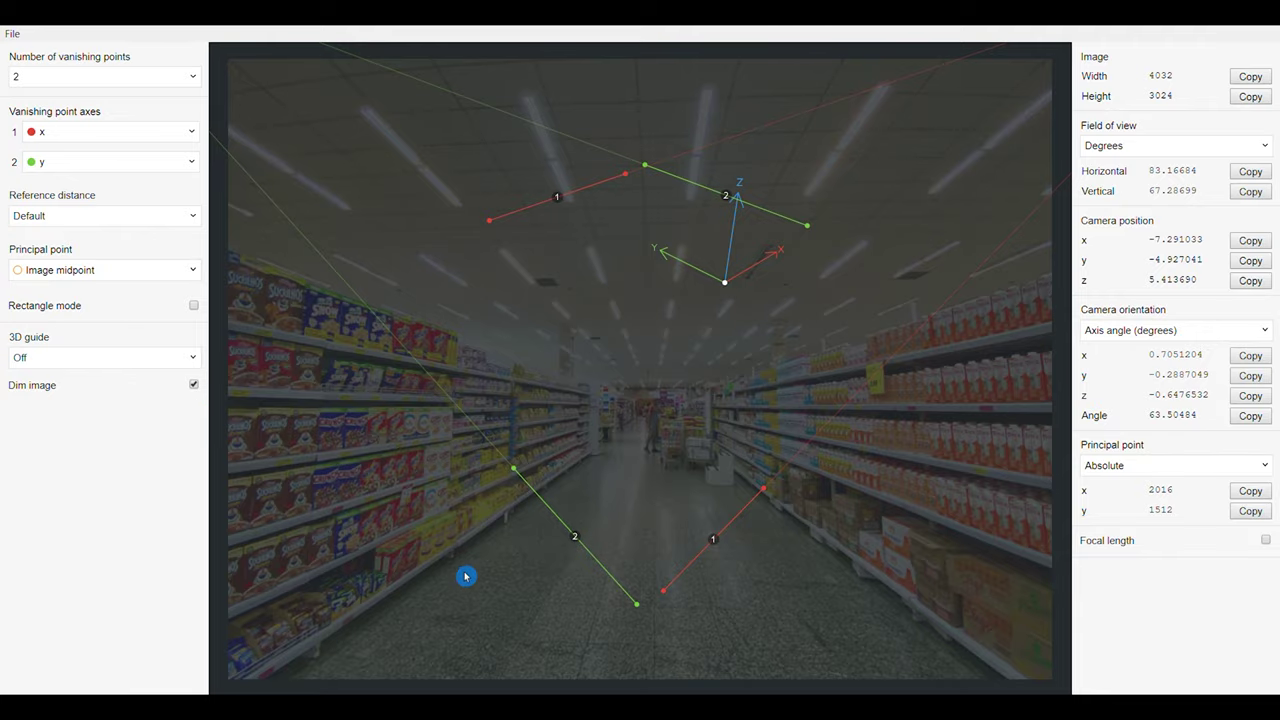
Step: Set the second vanishing point axis to z and align both x-axis lines with the floor edges of the opposite shelves
{"action": "left_click", "coordinate": [89, 170]}
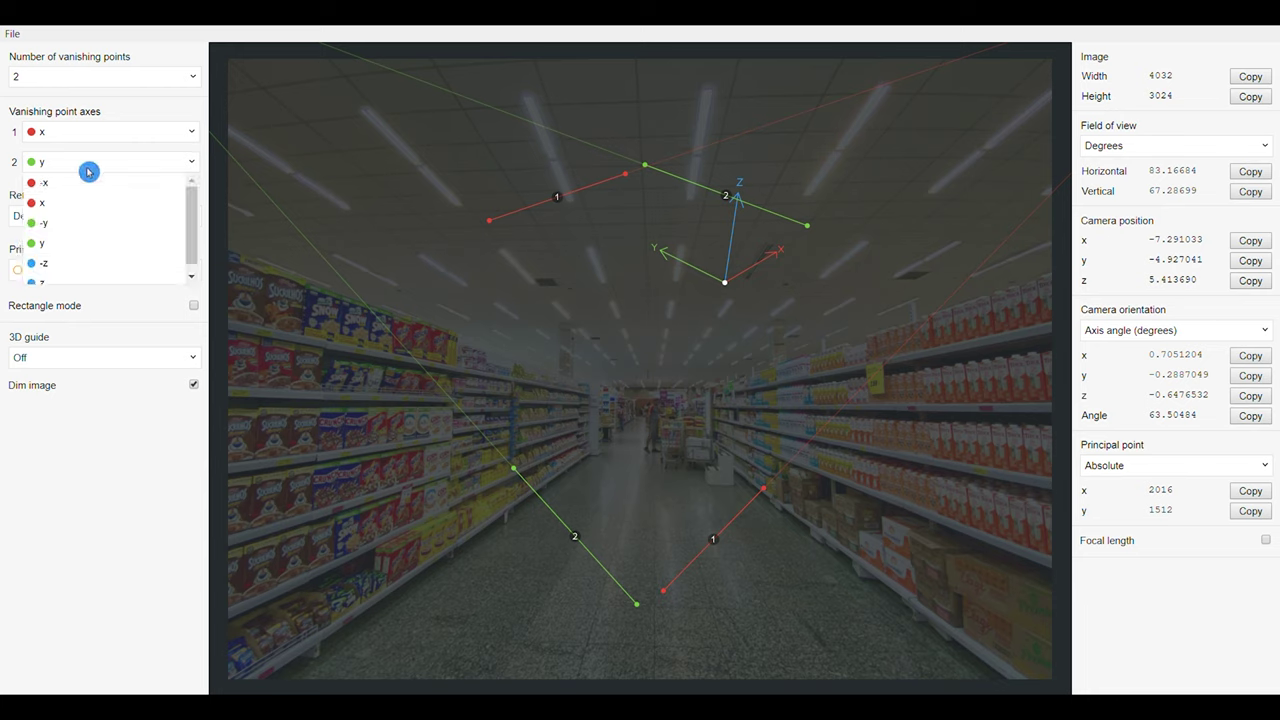
{"action": "left_click", "coordinate": [60, 282]}
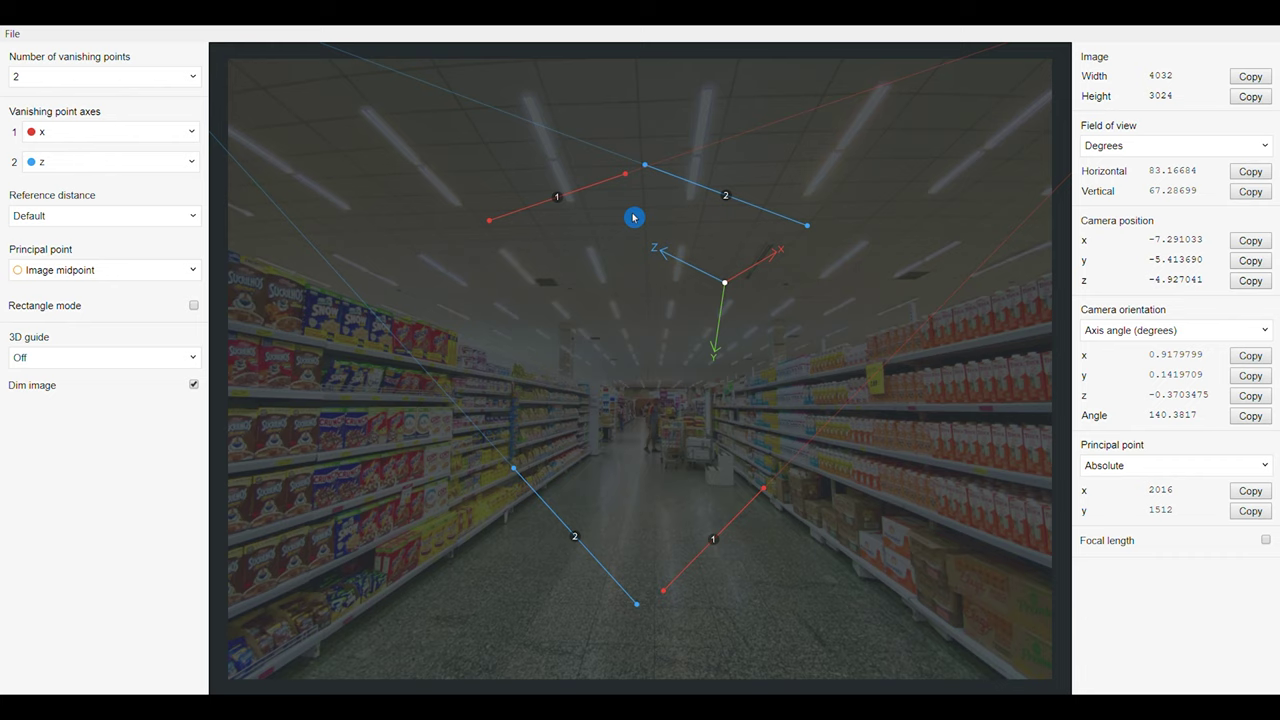
{"action": "left_click_drag", "start_coordinate": [495, 225], "coordinate": [361, 623]}
{"action": "left_click_drag", "start_coordinate": [631, 180], "coordinate": [585, 476]}
{"action": "left_click_drag", "start_coordinate": [355, 619], "coordinate": [308, 657]}
{"action": "left_click_drag", "start_coordinate": [763, 489], "coordinate": [982, 664]}
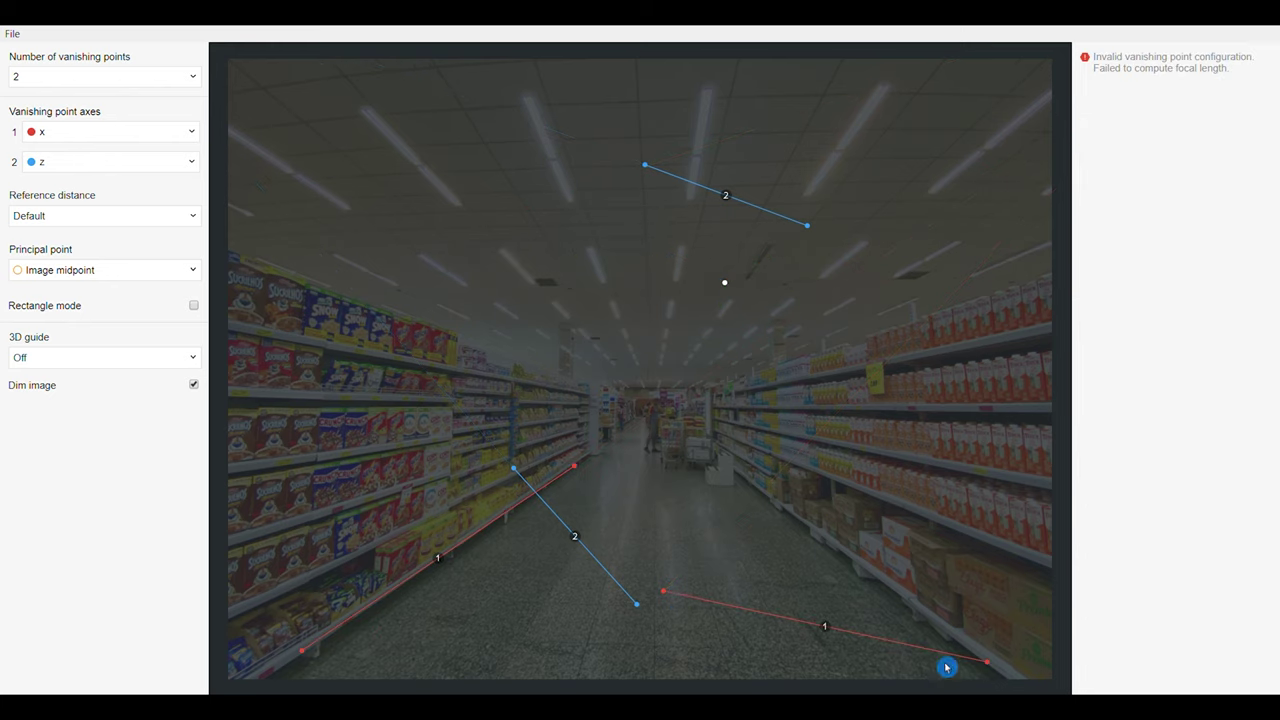
{"action": "left_click_drag", "start_coordinate": [663, 590], "coordinate": [760, 491]}
Step: Align both z-axis lines with vertical edges at the far ends of the shelves and open the project file commands
{"action": "left_click_drag", "start_coordinate": [525, 472], "coordinate": [612, 392]}
{"action": "left_click_drag", "start_coordinate": [652, 611], "coordinate": [612, 458]}
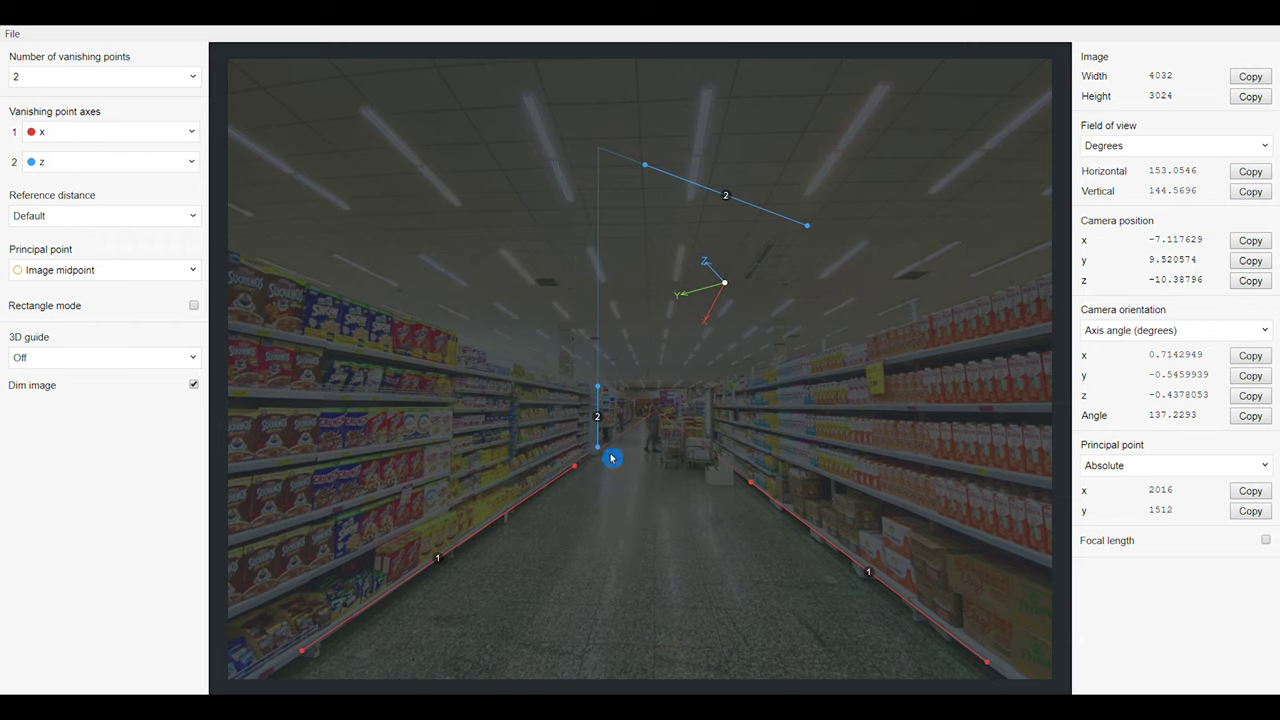
{"action": "left_click_drag", "start_coordinate": [657, 166], "coordinate": [745, 461]}
{"action": "left_click_drag", "start_coordinate": [819, 233], "coordinate": [745, 491]}
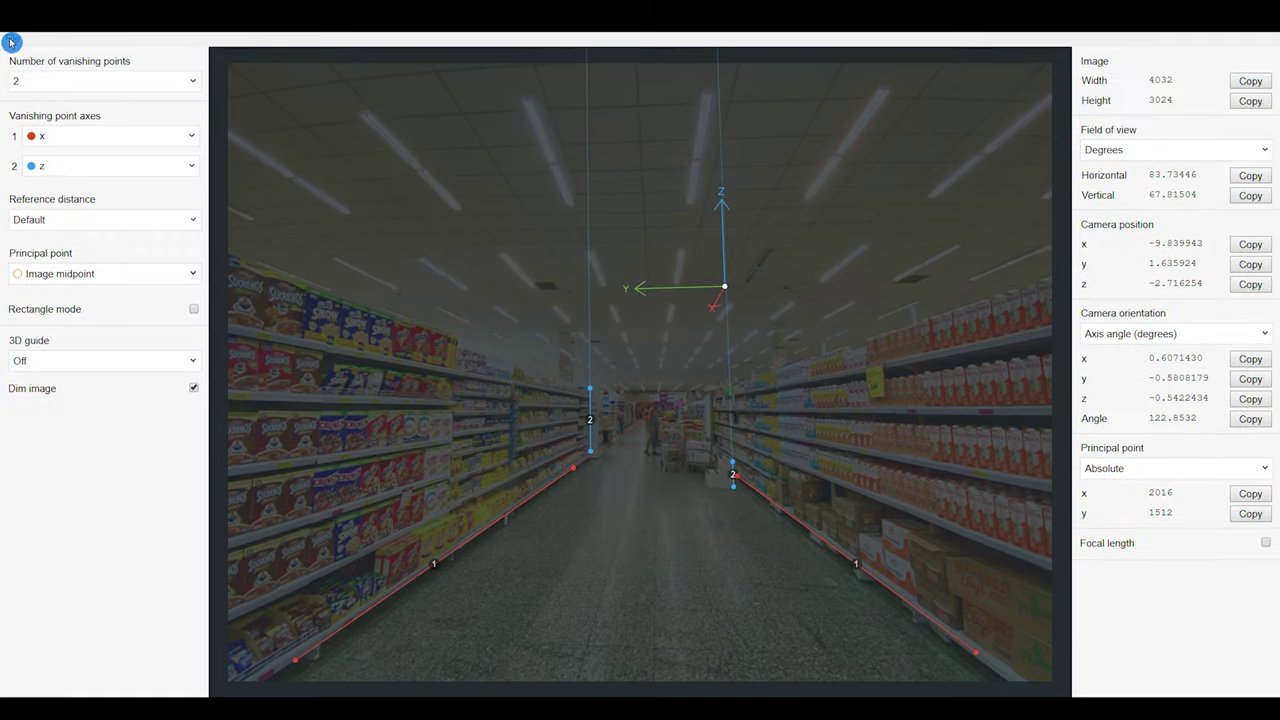
{"action": "left_click", "coordinate": [11, 42]}
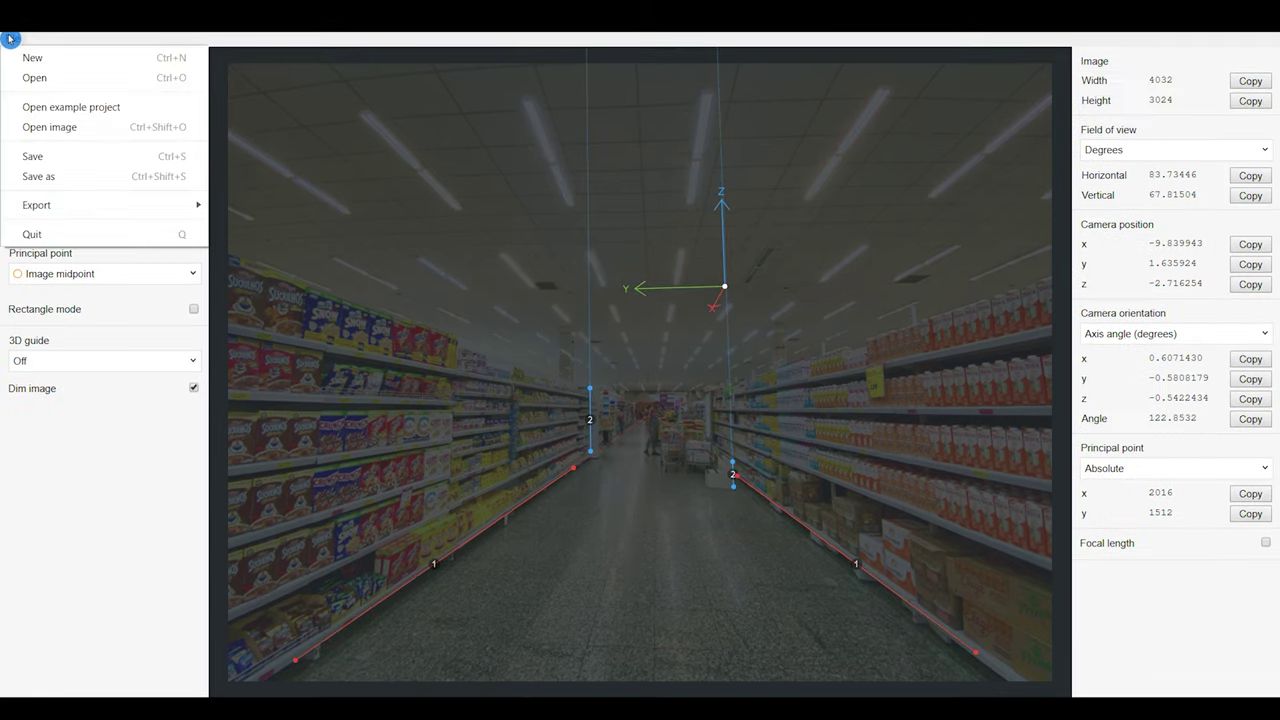
{"action": "mouse_move", "coordinate": [116, 204]}
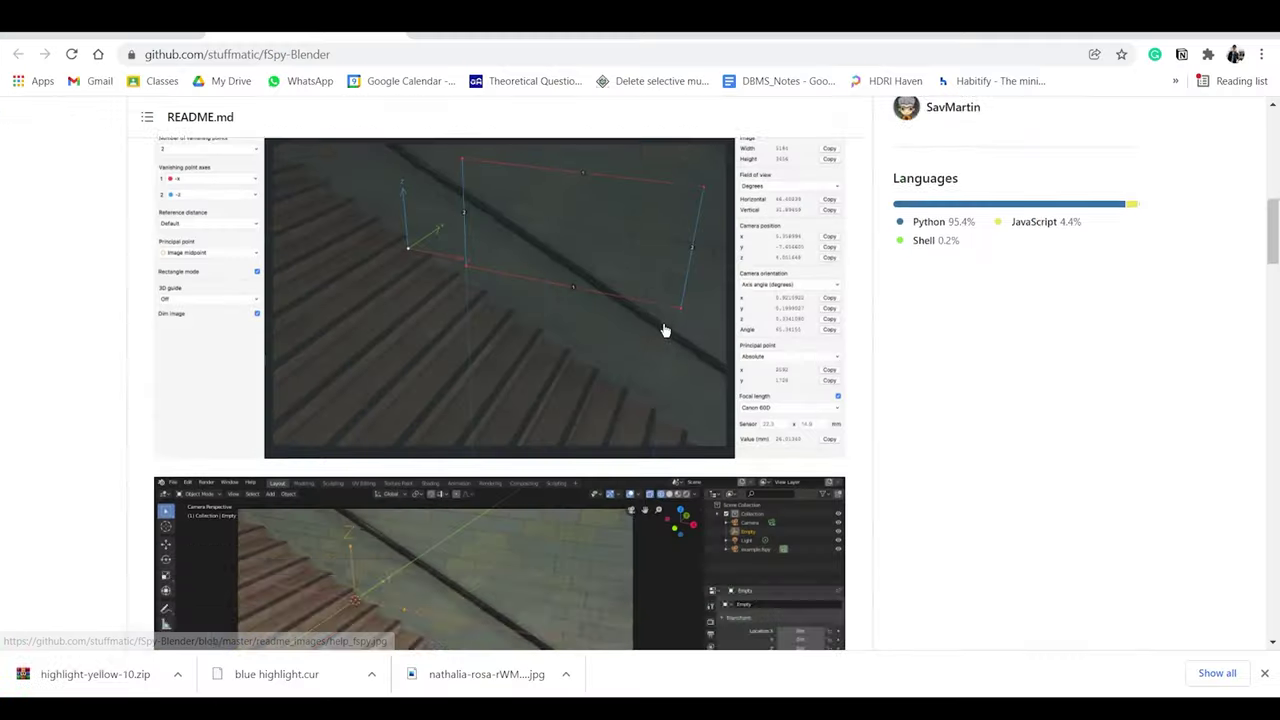
Step: Download the fSpy-Blender importer repository from GitHub as a ZIP
{"action": "scroll", "coordinate": [664, 328], "scroll_direction": "up", "scroll_amount": 5}
{"action": "scroll", "coordinate": [664, 328], "scroll_direction": "up", "scroll_amount": 2}
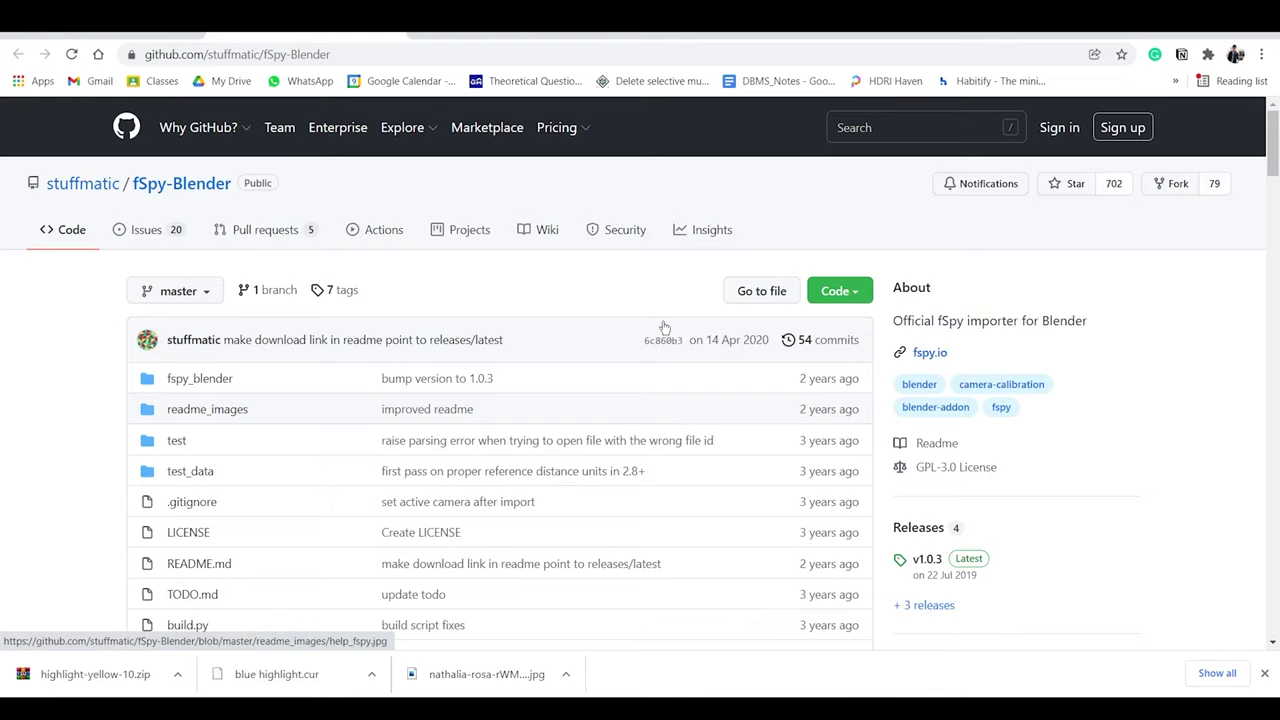
{"action": "left_click", "coordinate": [843, 291]}
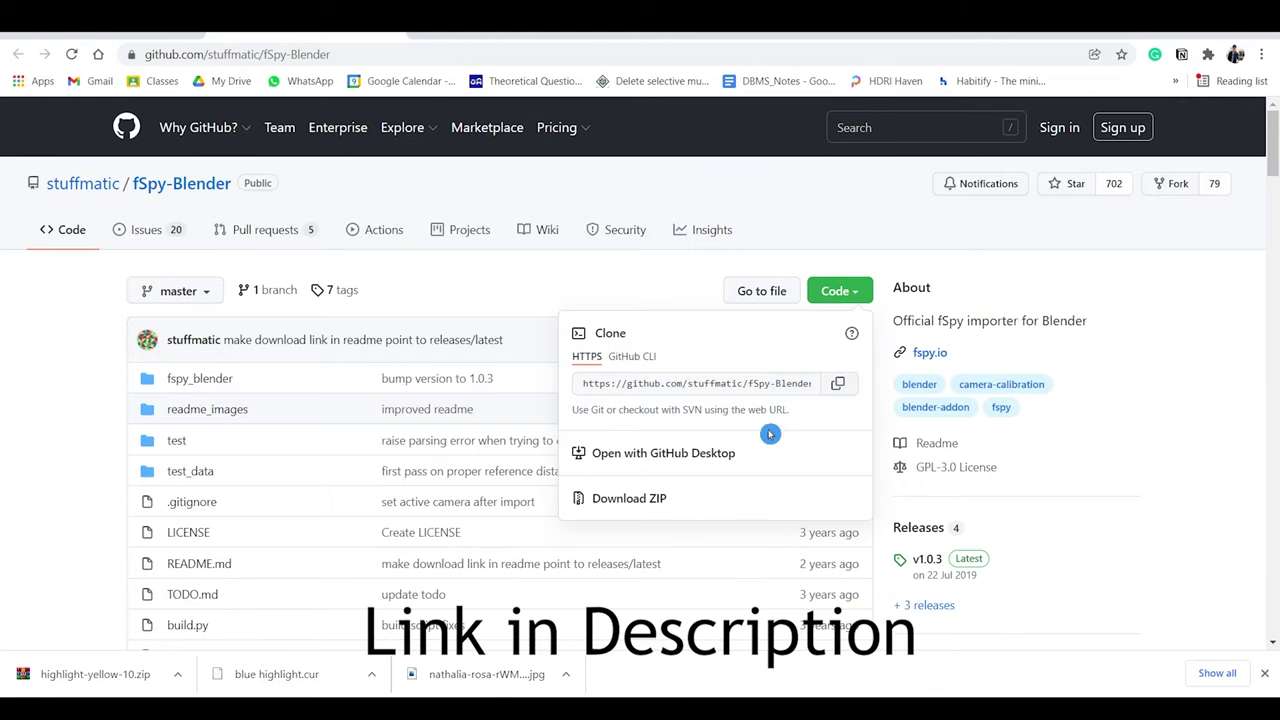
{"action": "left_click", "coordinate": [653, 498]}
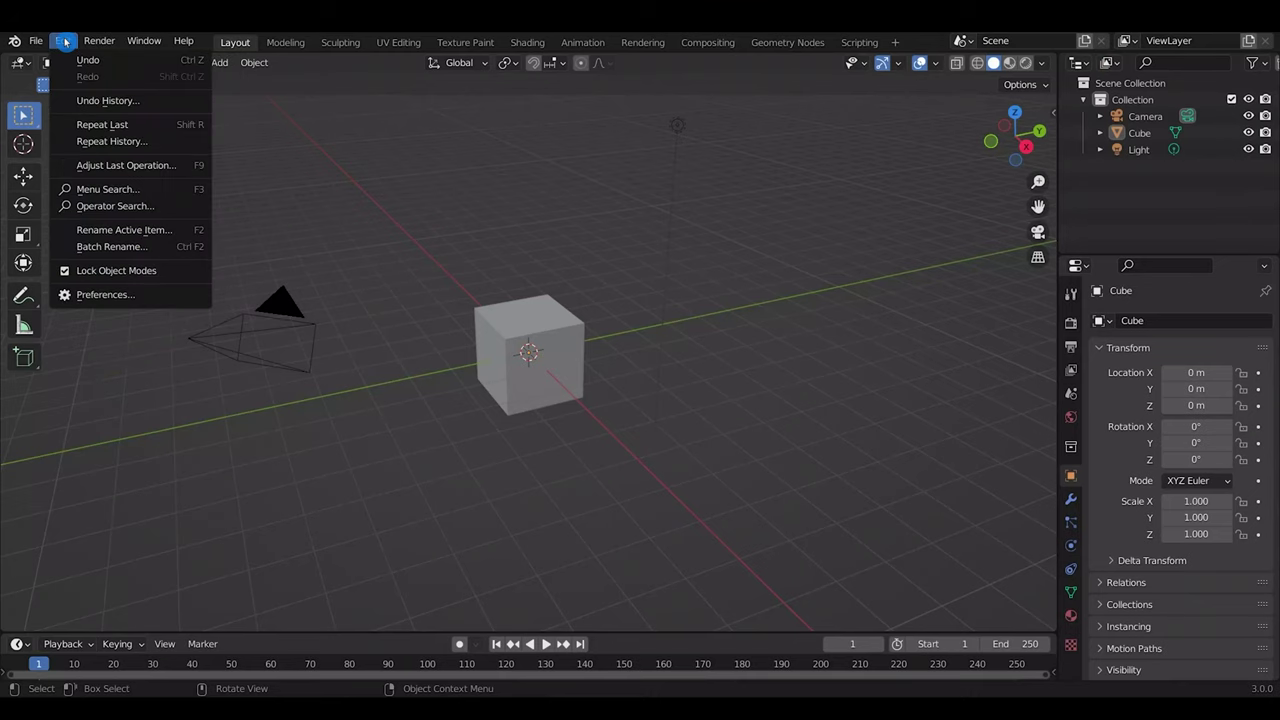
Step: In Blender's preferences, install the add-on from fSpy-Blender-1.0.3.zip and enable Import fSpy project
{"action": "left_click", "coordinate": [145, 295]}
{"action": "left_click", "coordinate": [429, 91]}
{"action": "scroll", "coordinate": [425, 300], "scroll_direction": "down", "scroll_amount": 1}
{"action": "left_click", "coordinate": [425, 330]}
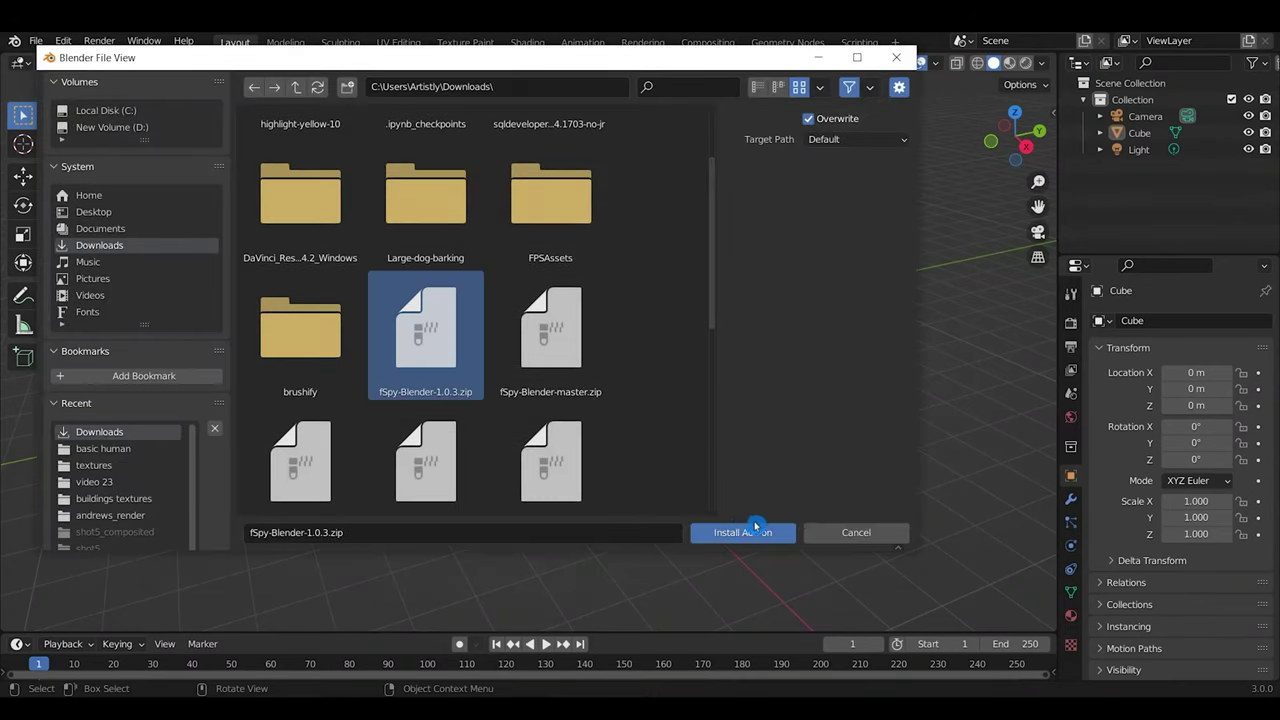
{"action": "left_click", "coordinate": [755, 530]}
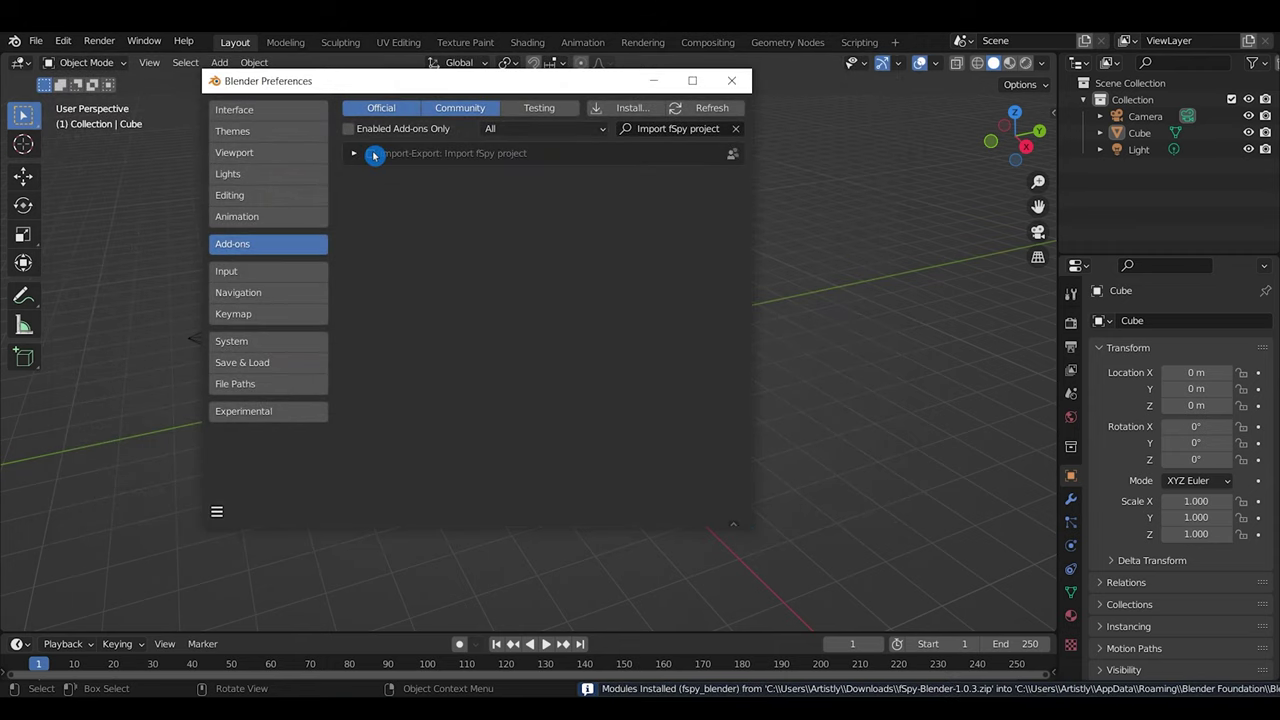
{"action": "left_click", "coordinate": [371, 154]}
{"action": "left_click", "coordinate": [732, 81]}
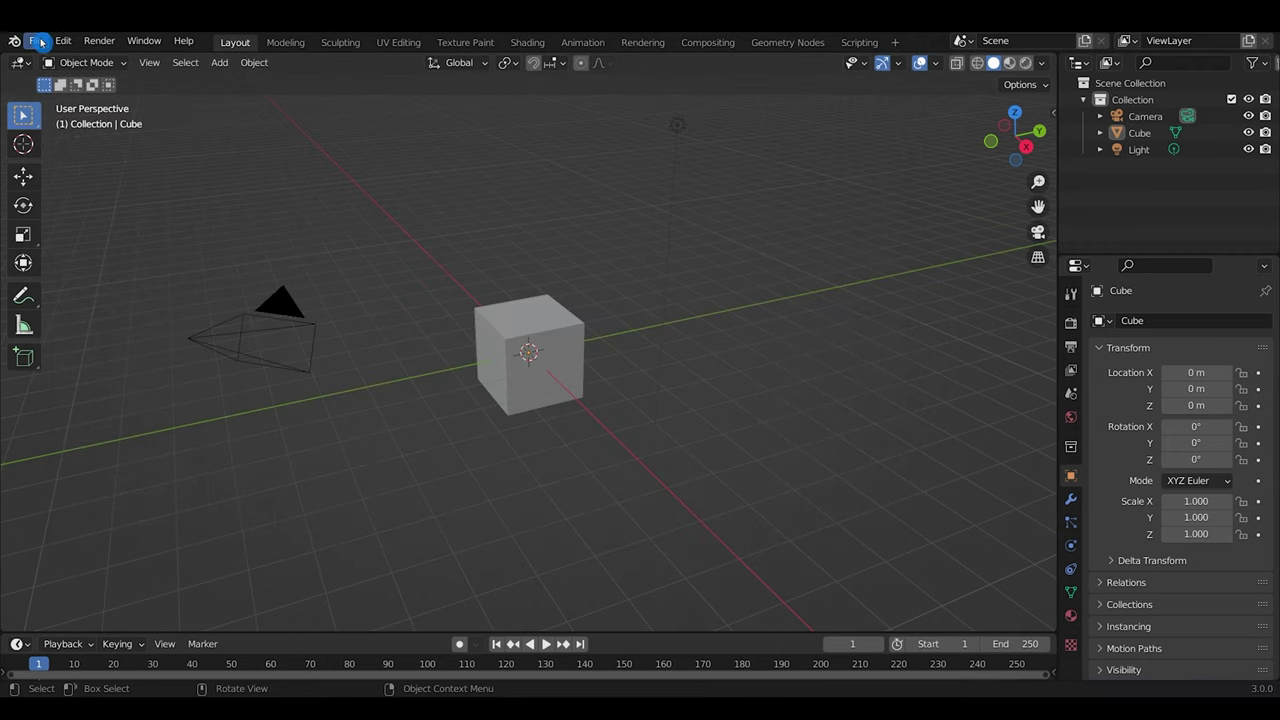
Step: Import the fSpy project shop.fspy as the matched camera and delete the default cube
{"action": "left_click", "coordinate": [37, 41]}
{"action": "mouse_move", "coordinate": [110, 267]}
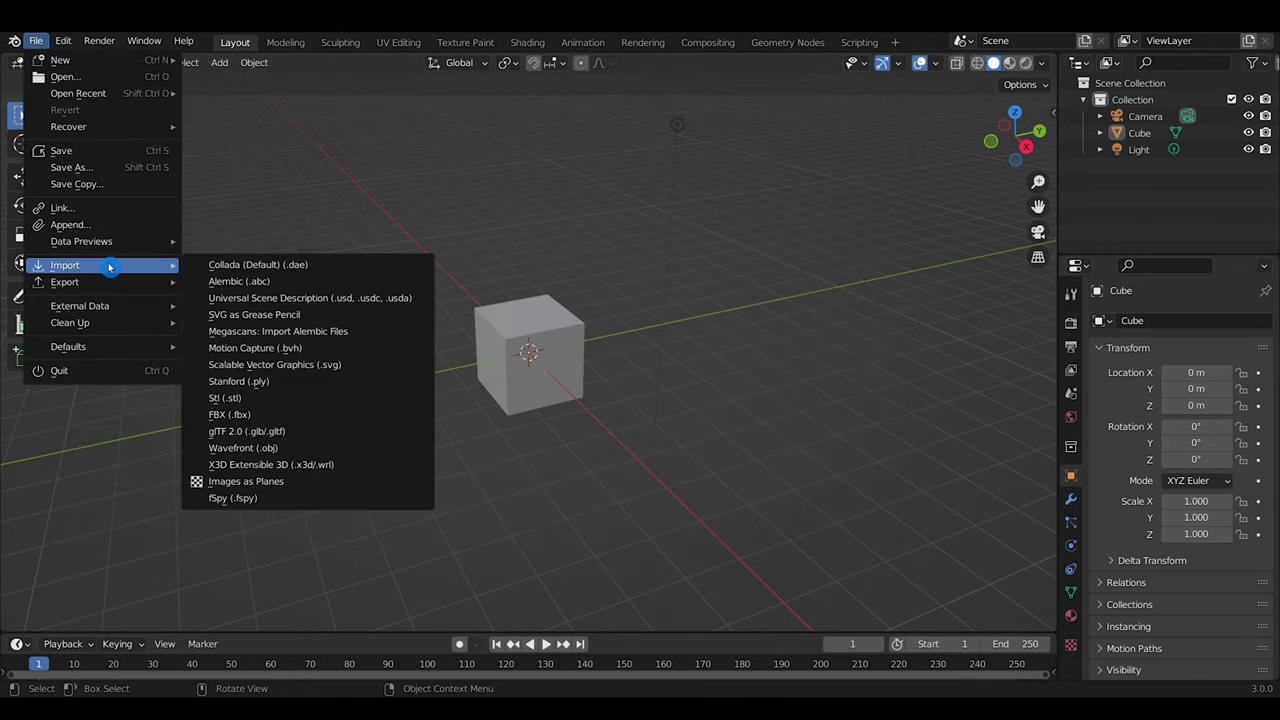
{"action": "left_click", "coordinate": [278, 498]}
{"action": "double_click", "coordinate": [631, 505]}
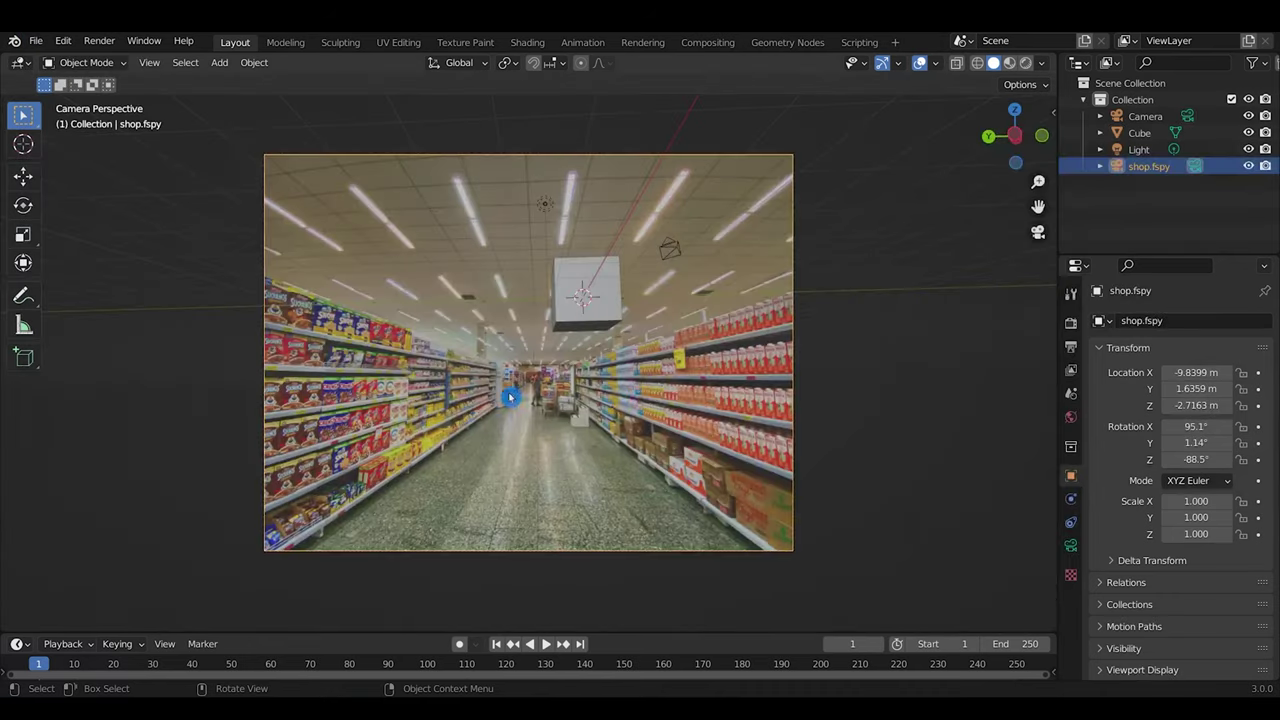
{"action": "left_click", "coordinate": [612, 297]}
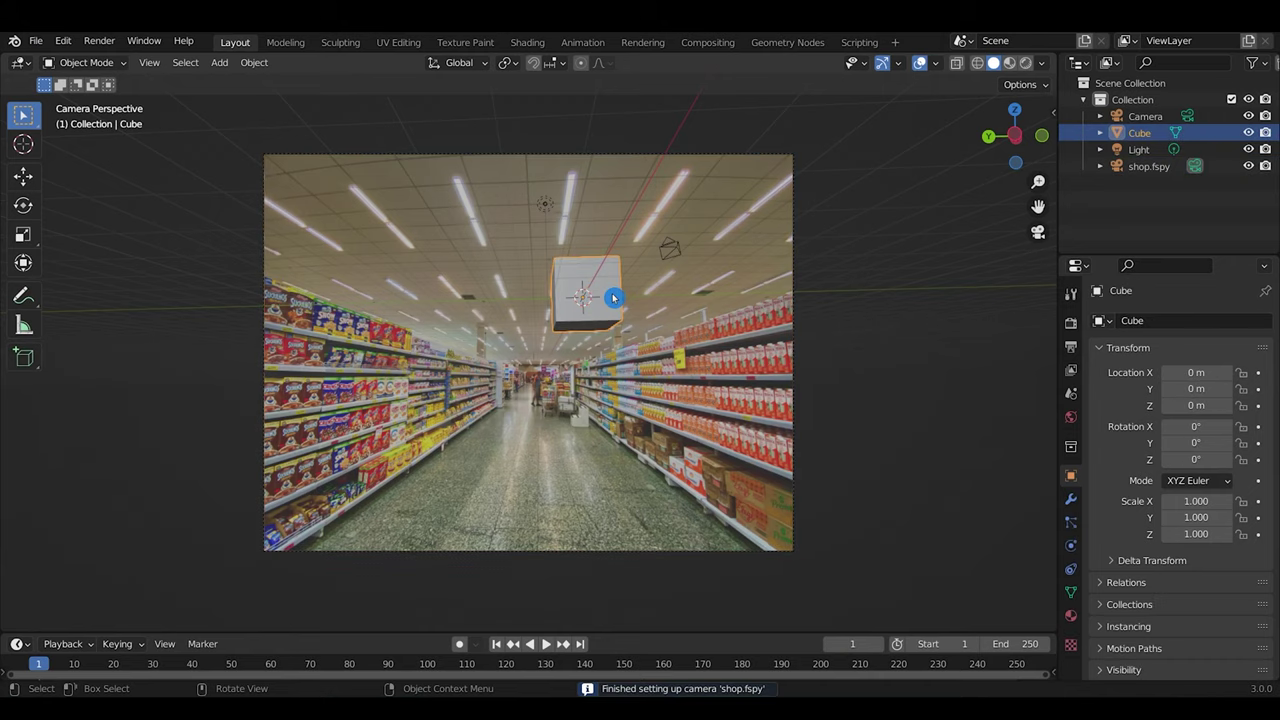
{"action": "key", "text": "Delete"}
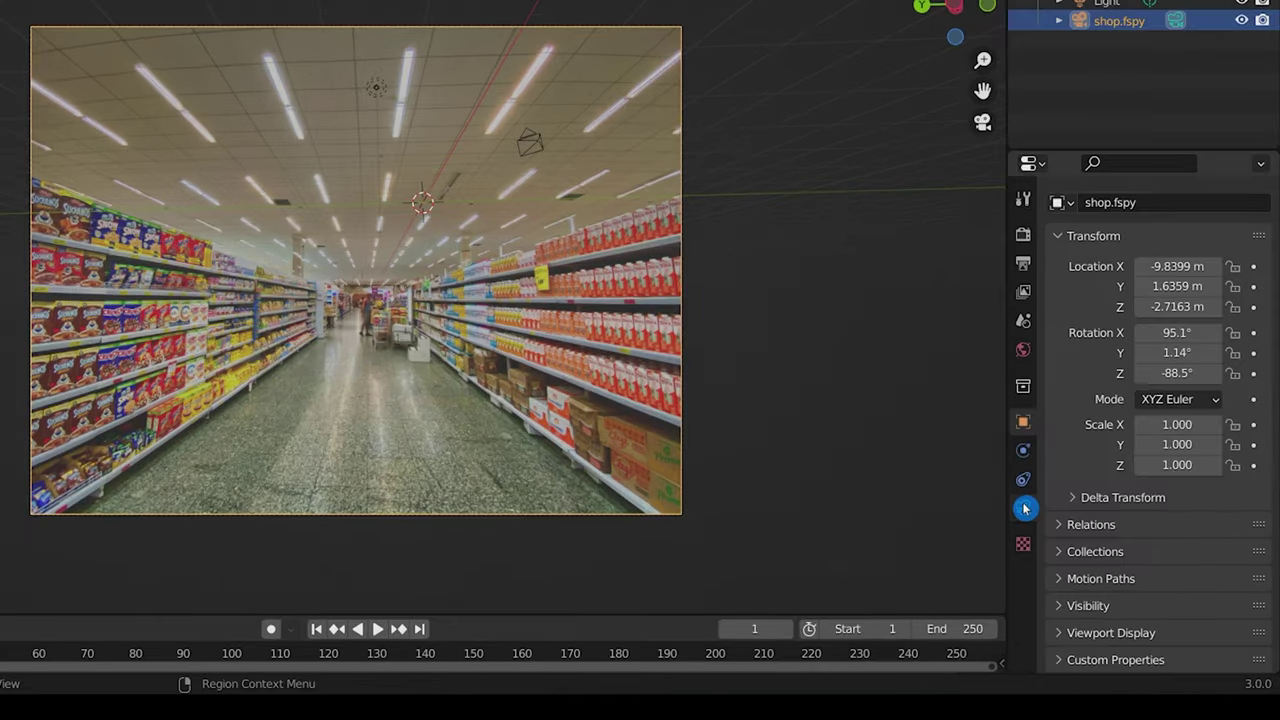
Step: Expand the shop.fspy camera's background image settings and try adjusting the image opacity
{"action": "left_click", "coordinate": [1024, 508]}
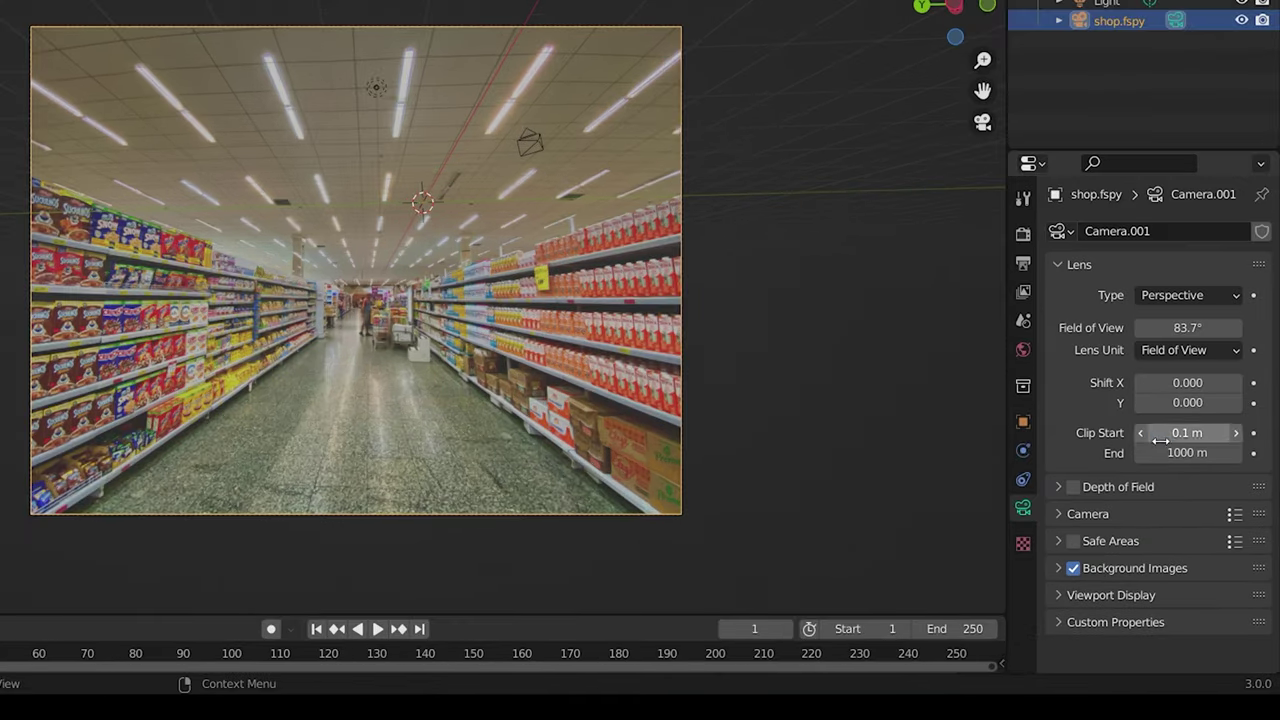
{"action": "left_click", "coordinate": [1058, 568]}
{"action": "scroll", "coordinate": [1076, 521], "scroll_direction": "down", "scroll_amount": 5}
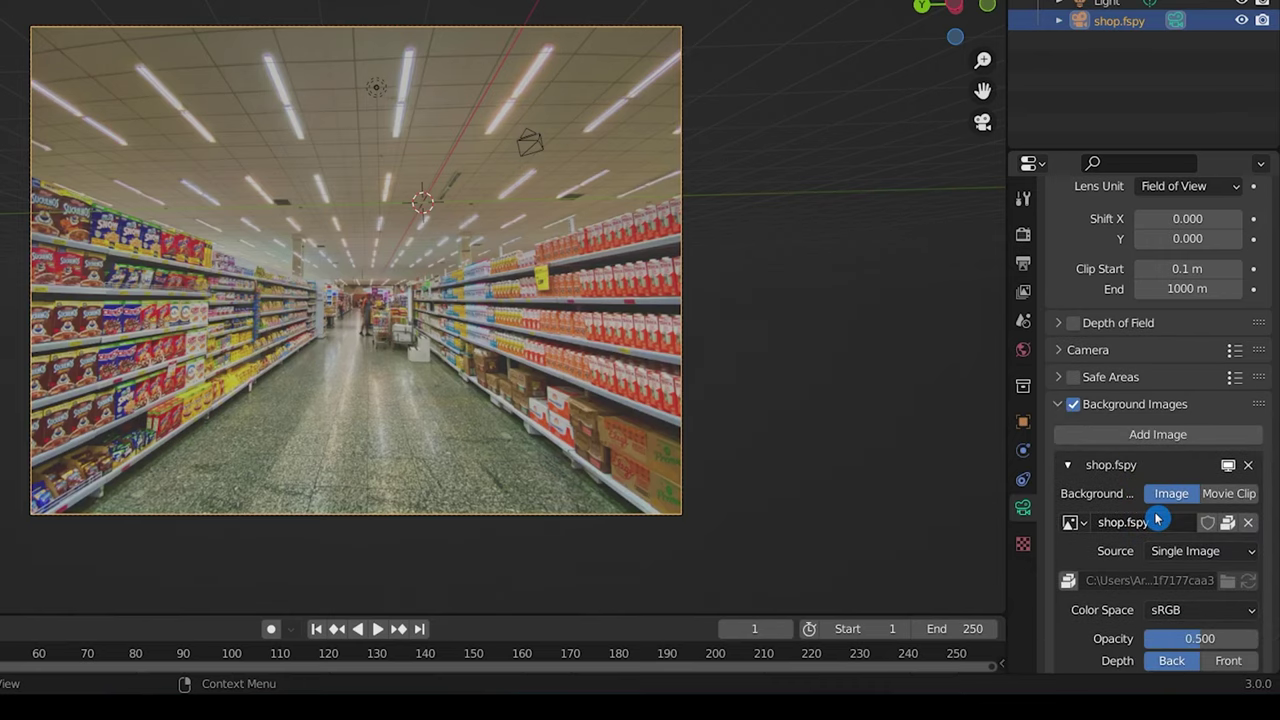
{"action": "left_click_drag", "start_coordinate": [1200, 507], "coordinate": [1157, 507]}
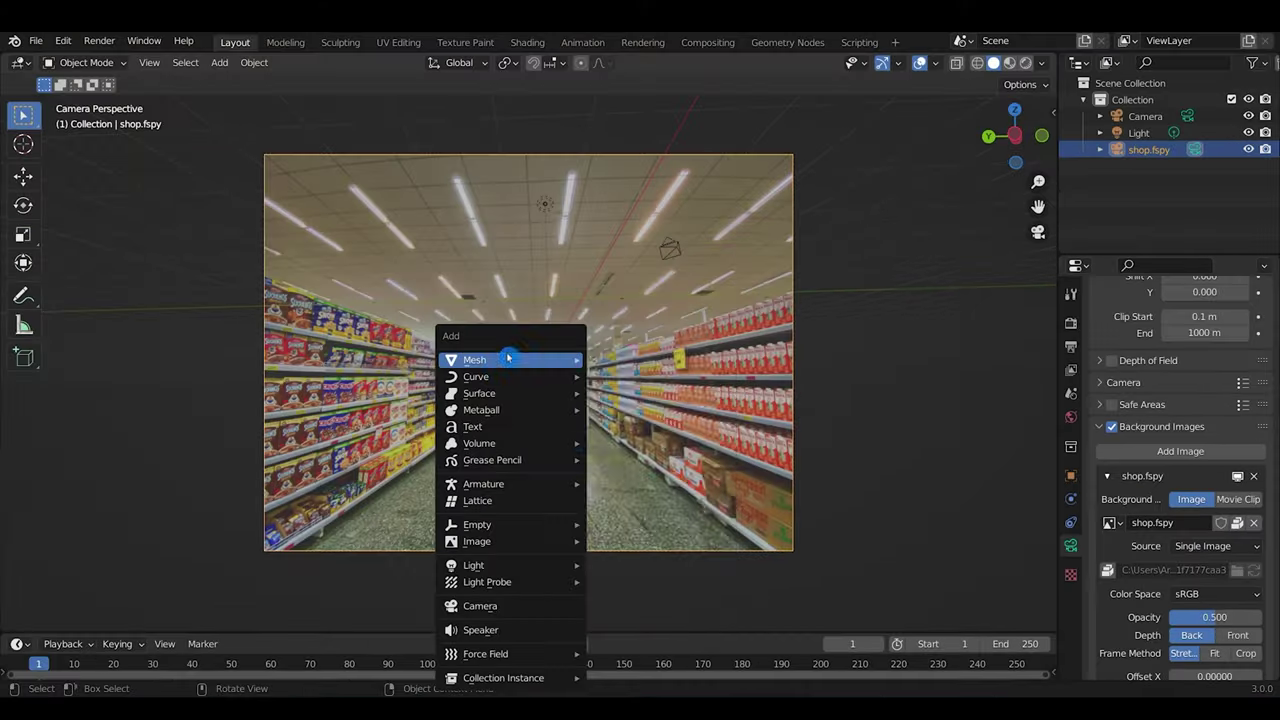
Step: Add a plane on the aisle floor, scale it to fit between the shelves, and stretch it along X by about 1.94
{"action": "left_click", "coordinate": [560, 354]}
{"action": "key", "text": "s"}
{"action": "left_click", "coordinate": [728, 475]}
{"action": "key", "text": "s"}
{"action": "key", "text": "x"}
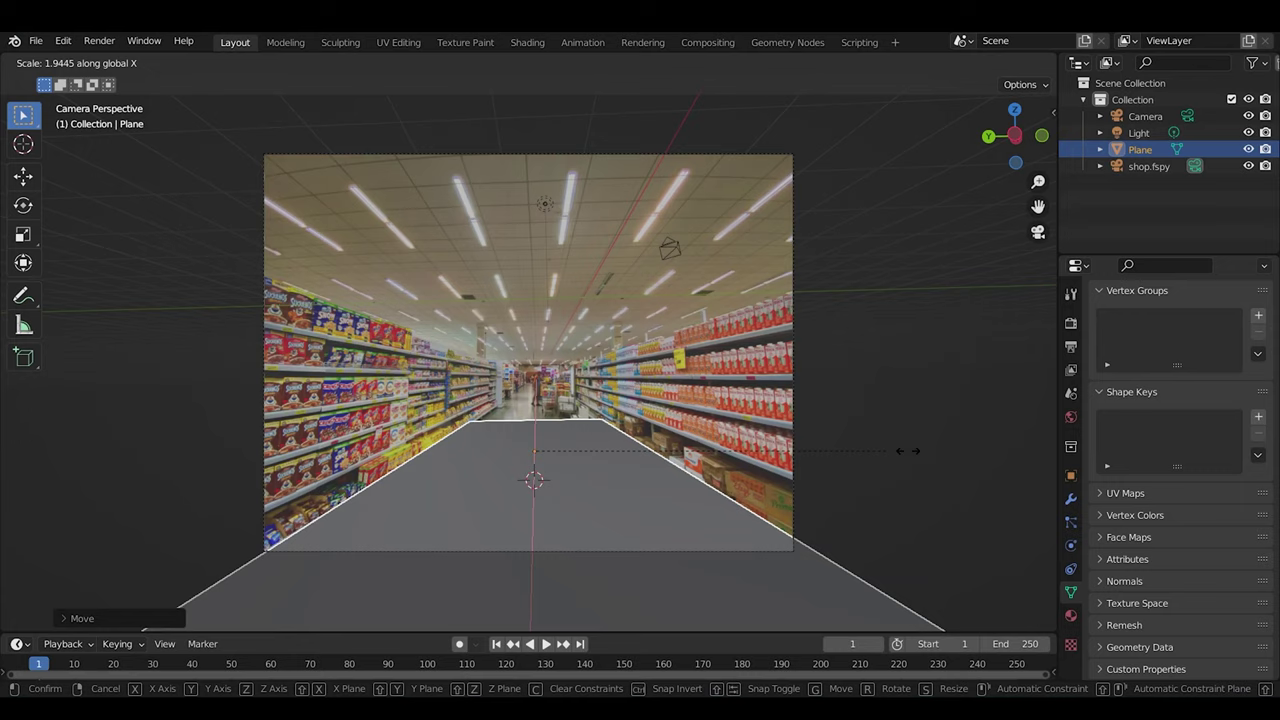
Step: Duplicate the floor face at about 0.64 scale, move it along Y to the cereal shelves, and narrow it along Y to about 0.21
{"action": "key", "text": "shift+d"}
{"action": "key", "text": "s"}
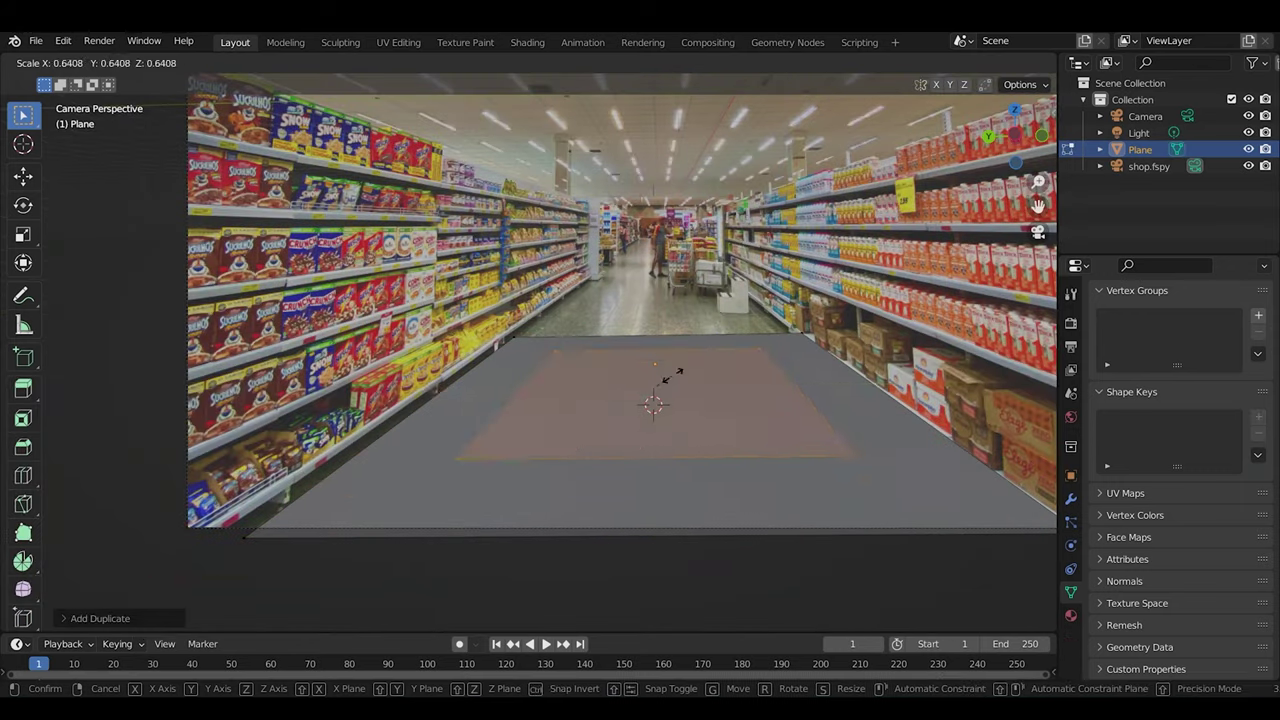
{"action": "left_click", "coordinate": [668, 378]}
{"action": "key", "text": "g"}
{"action": "key", "text": "y"}
{"action": "left_click", "coordinate": [417, 410]}
{"action": "key", "text": "s"}
{"action": "key", "text": "y"}
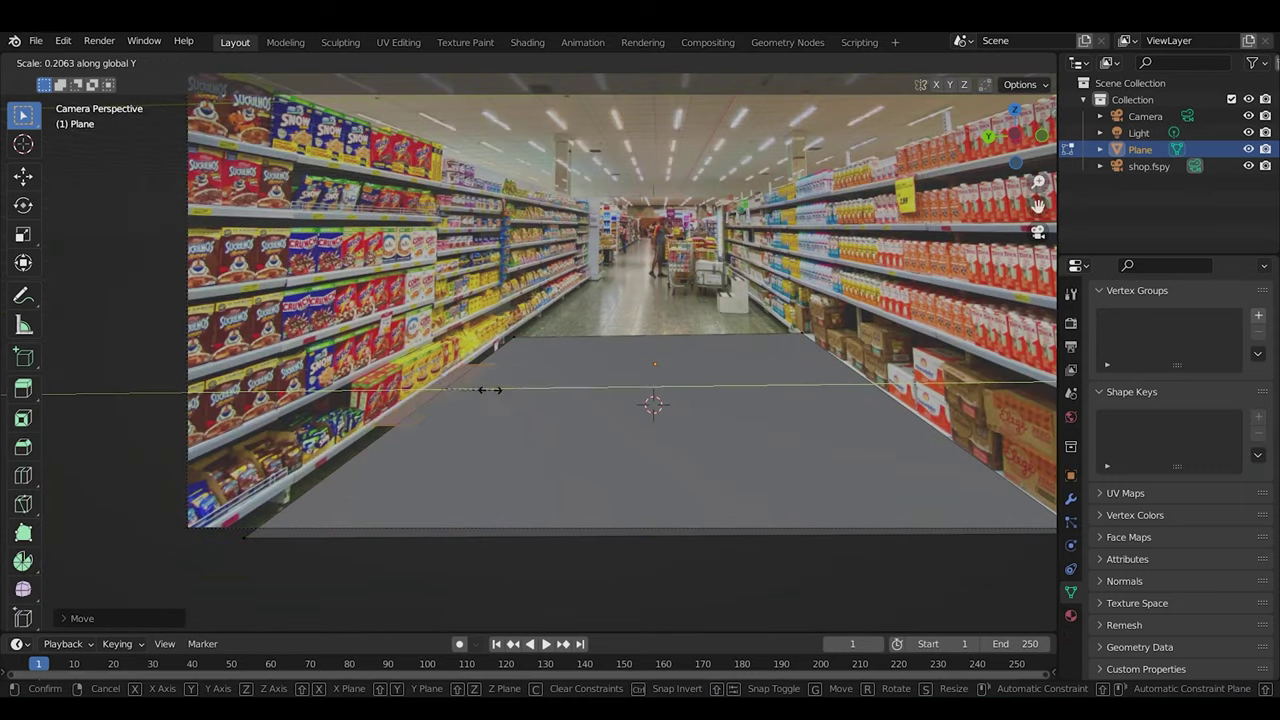
{"action": "left_click", "coordinate": [489, 390]}
Step: Extrude the narrow strip into a thin shelf board and move the whole board along Y against the lowest cereal shelf
{"action": "key", "text": "e"}
{"action": "key", "text": "l"}
{"action": "key", "text": "g"}
{"action": "key", "text": "y"}
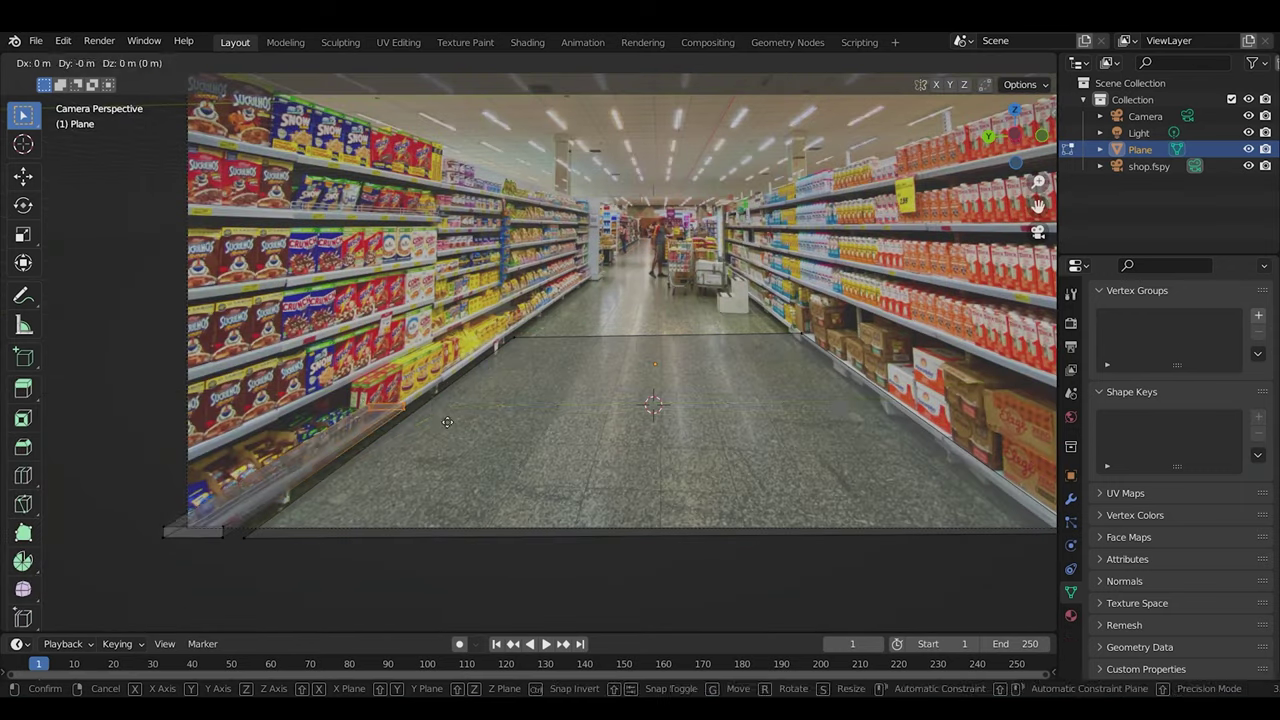
{"action": "left_click", "coordinate": [308, 463]}
Step: Duplicate the bottom shelf board and raise the copy along Z to the next cereal shelf
{"action": "key", "text": "l"}
{"action": "key", "text": "shift+d"}
{"action": "key", "text": "z"}
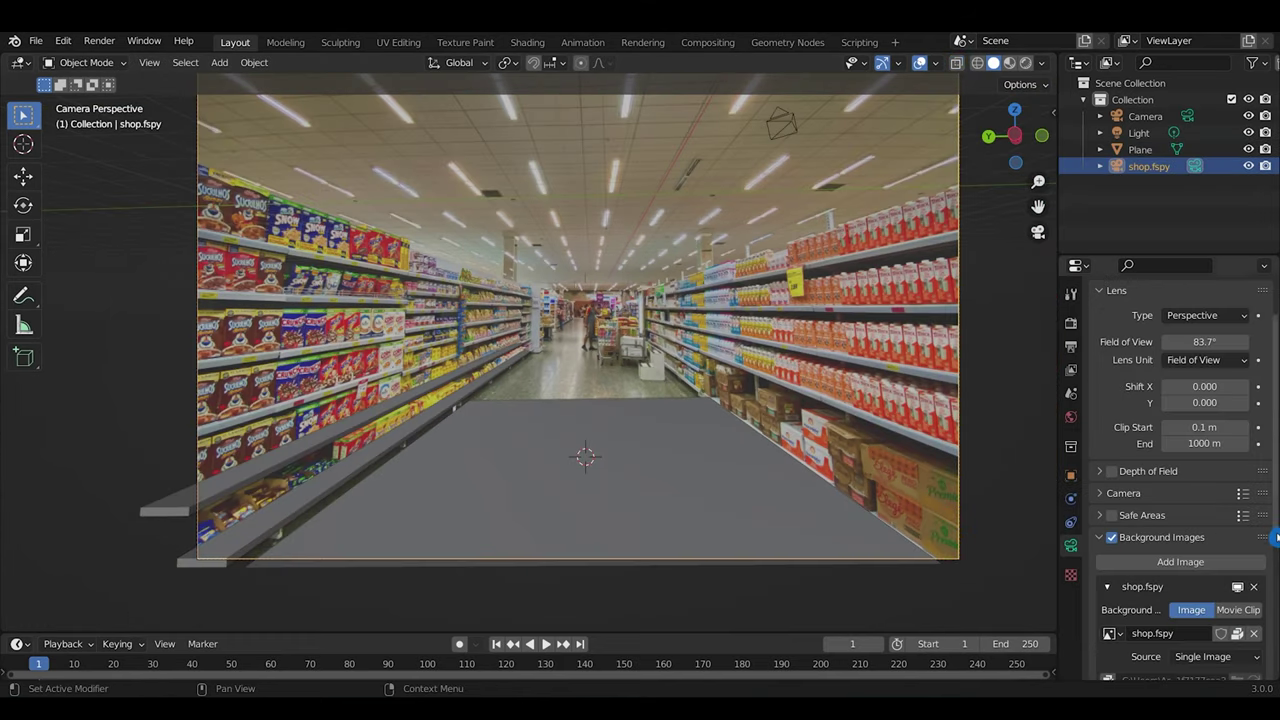
Step: Set the depth of the shop.fspy camera's background image to Front
{"action": "scroll", "coordinate": [1240, 549], "scroll_direction": "down", "scroll_amount": 6}
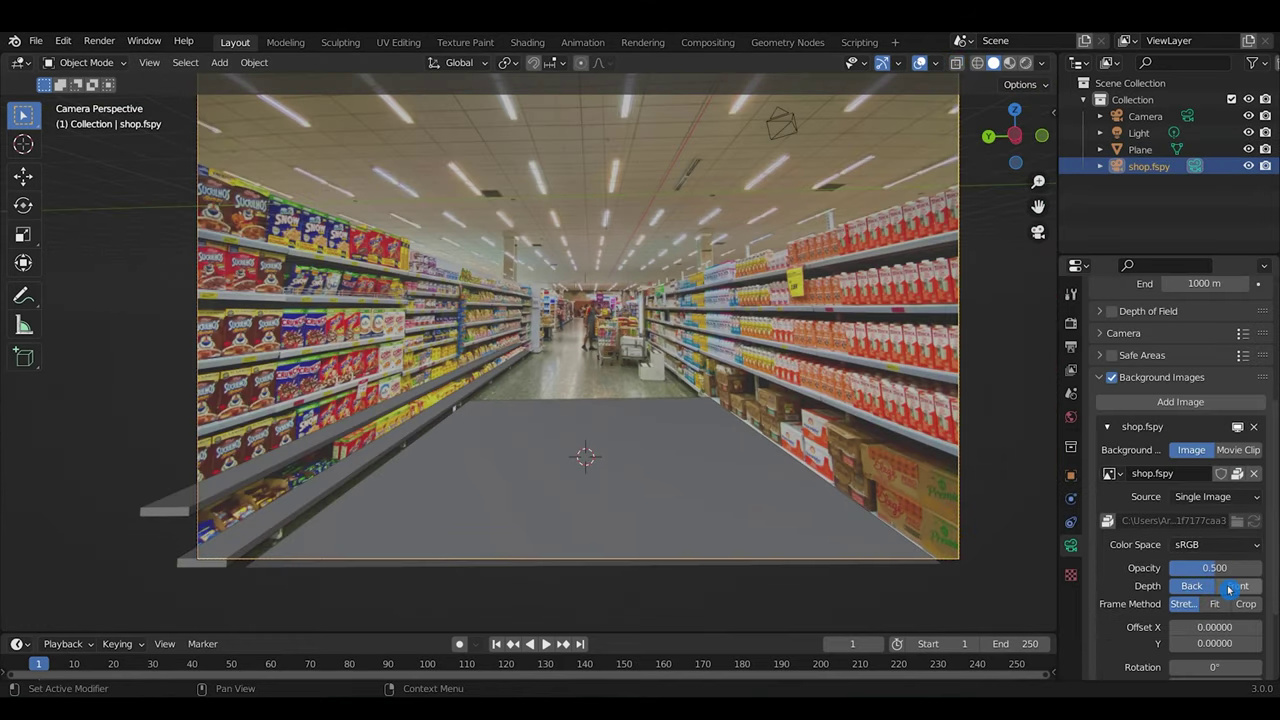
{"action": "left_click", "coordinate": [1229, 586]}
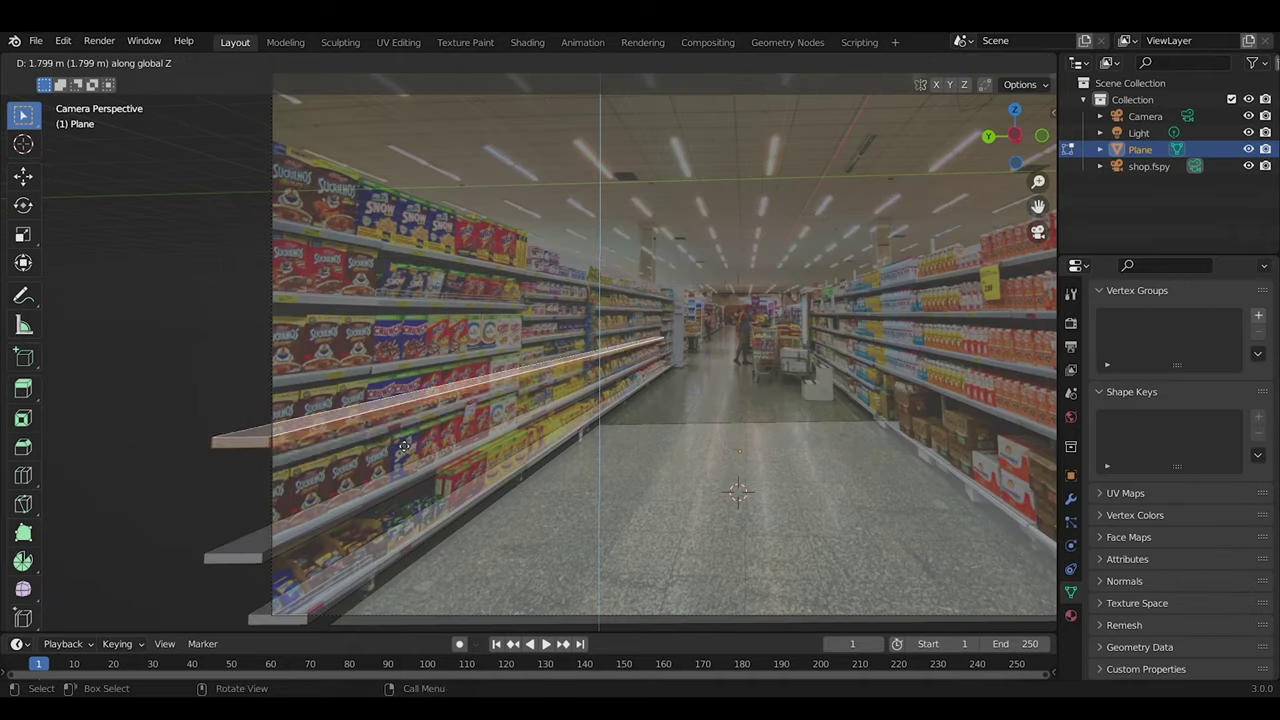
Step: Fill both sides of the aisle with shelf boards and product boxes by duplicating and resizing blocks to match the photo
{"action": "left_click", "coordinate": [412, 497]}
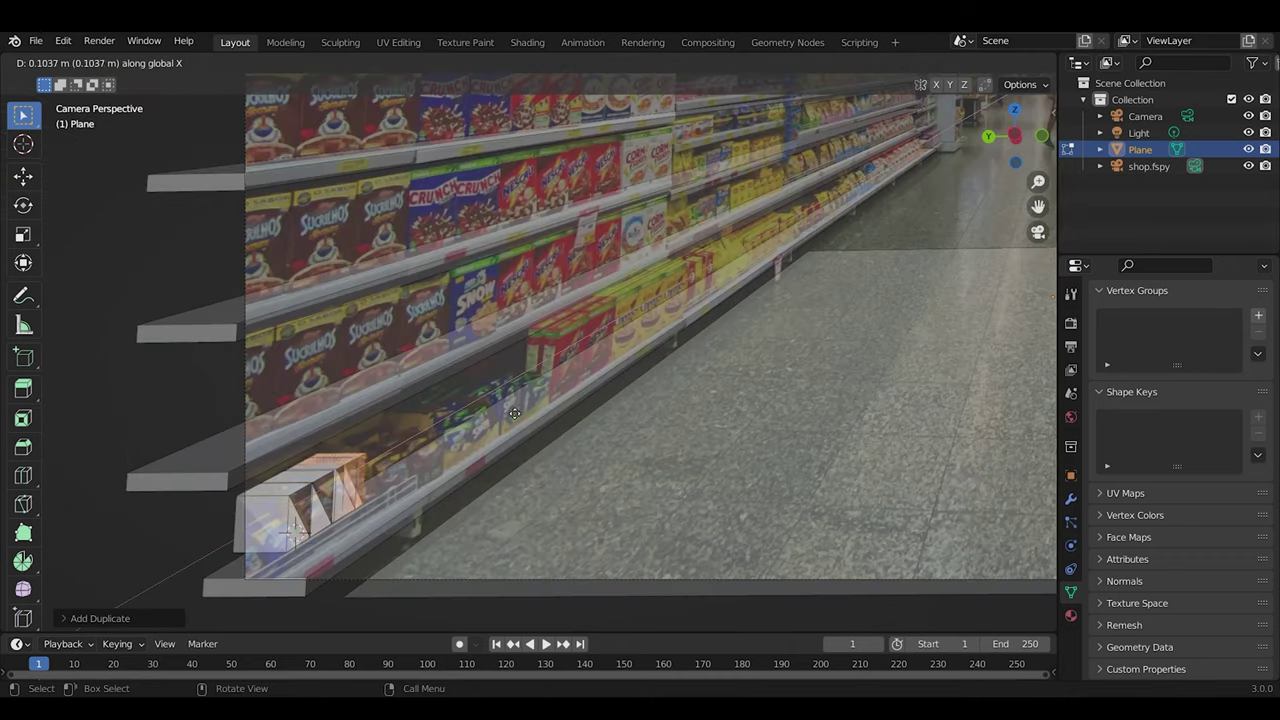
{"action": "left_click", "coordinate": [515, 413]}
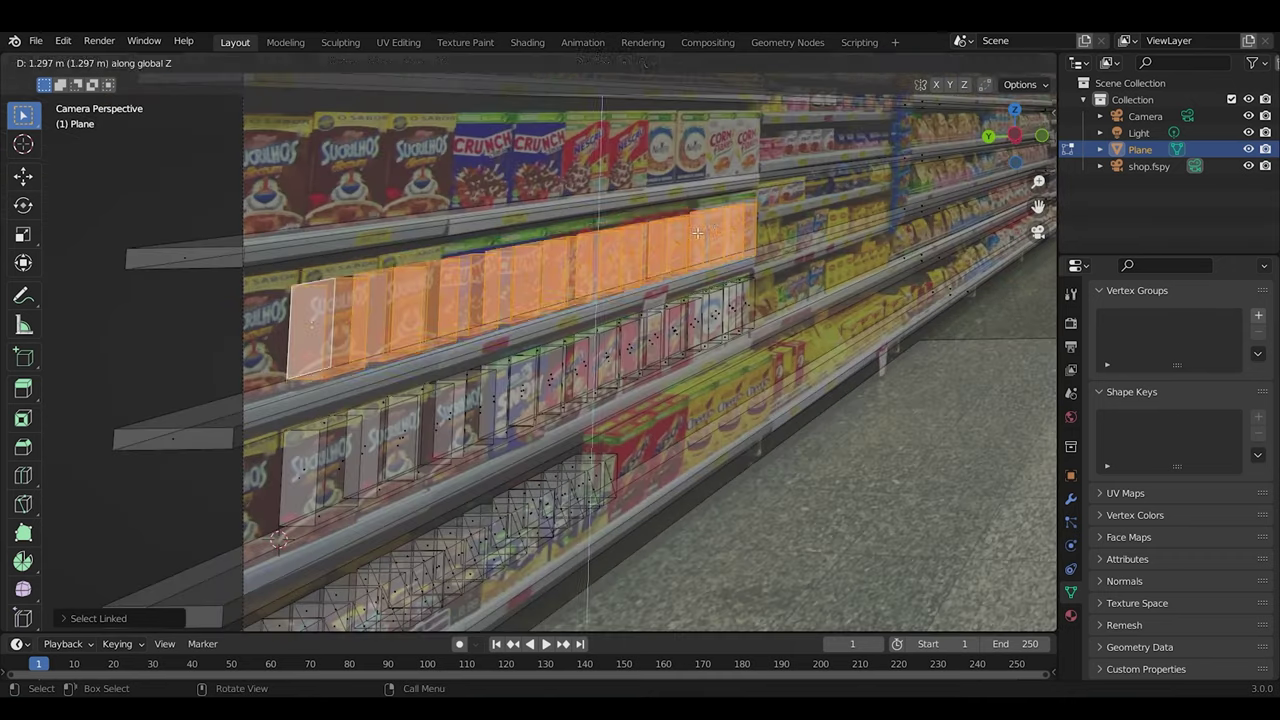
{"action": "left_click", "coordinate": [714, 222]}
{"action": "key", "text": "shift+d"}
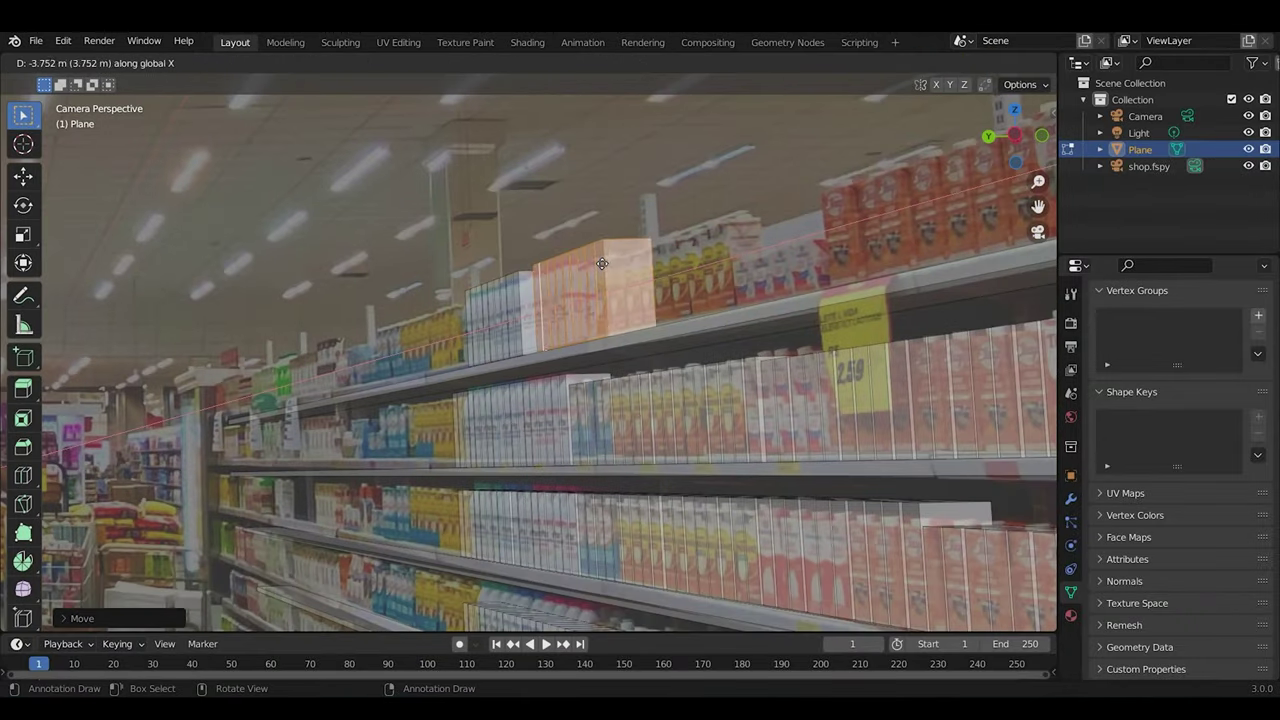
{"action": "key", "text": "s"}
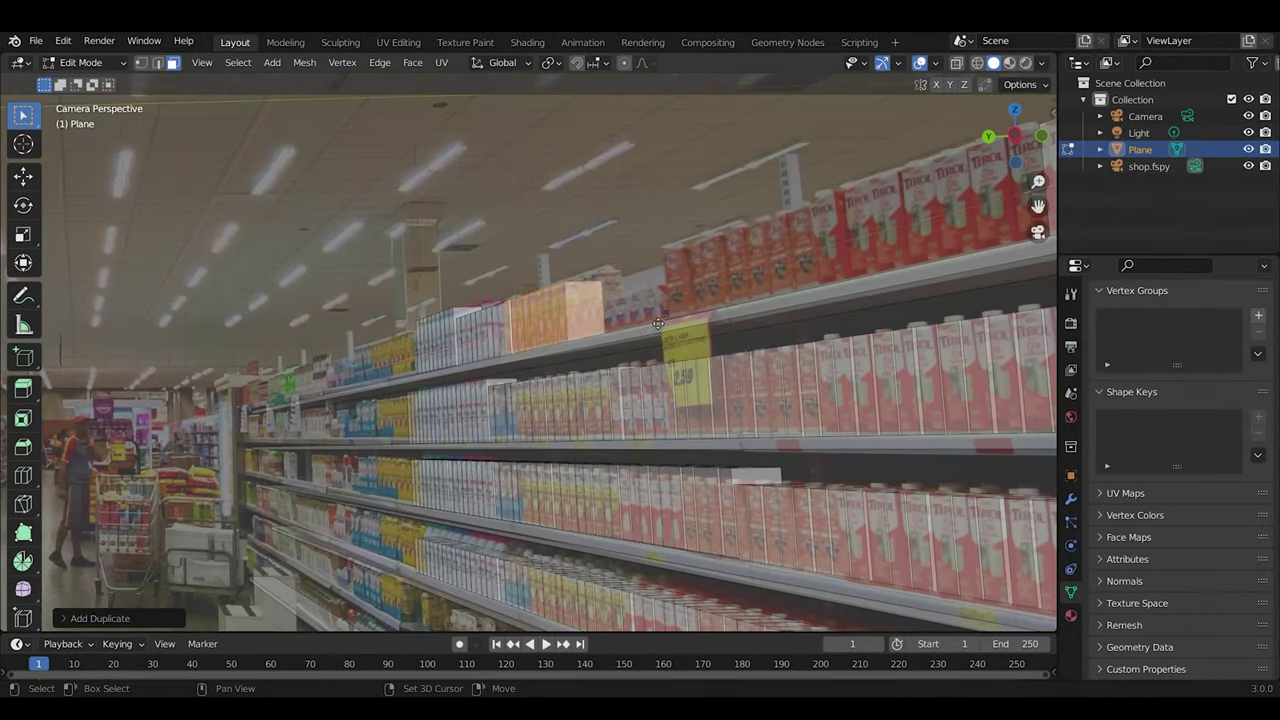
{"action": "key", "text": "z"}
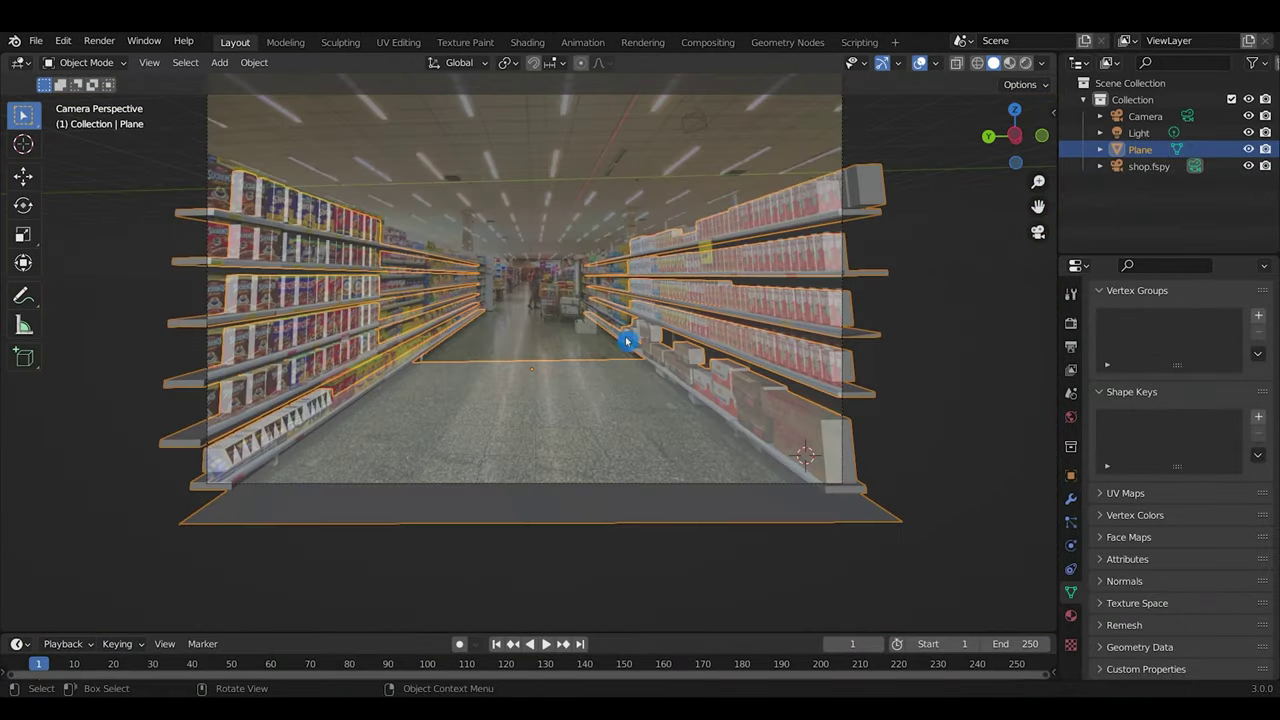
Step: Create a new material on the shop mesh and load the nathalia-rosa supermarket photo as its base colour image texture
{"action": "left_click", "coordinate": [1071, 615]}
{"action": "left_click", "coordinate": [1176, 391]}
{"action": "left_click", "coordinate": [1169, 564]}
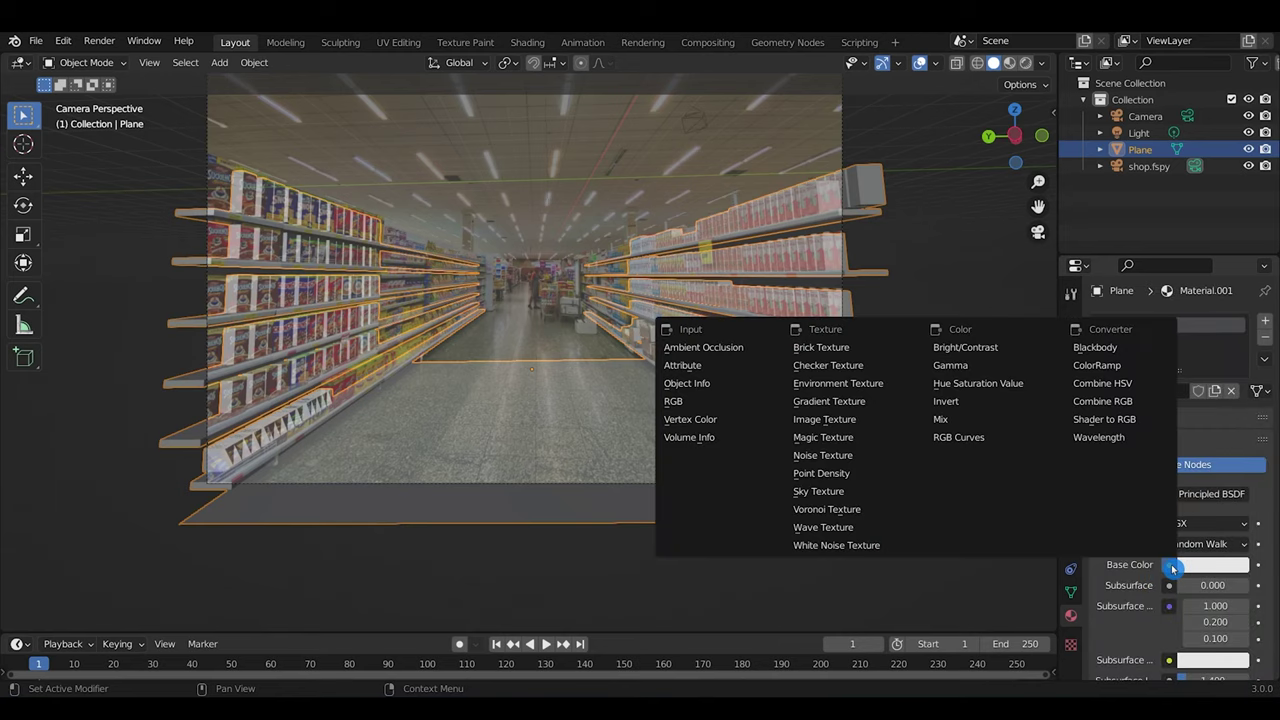
{"action": "left_click", "coordinate": [855, 422]}
{"action": "left_click", "coordinate": [1236, 586]}
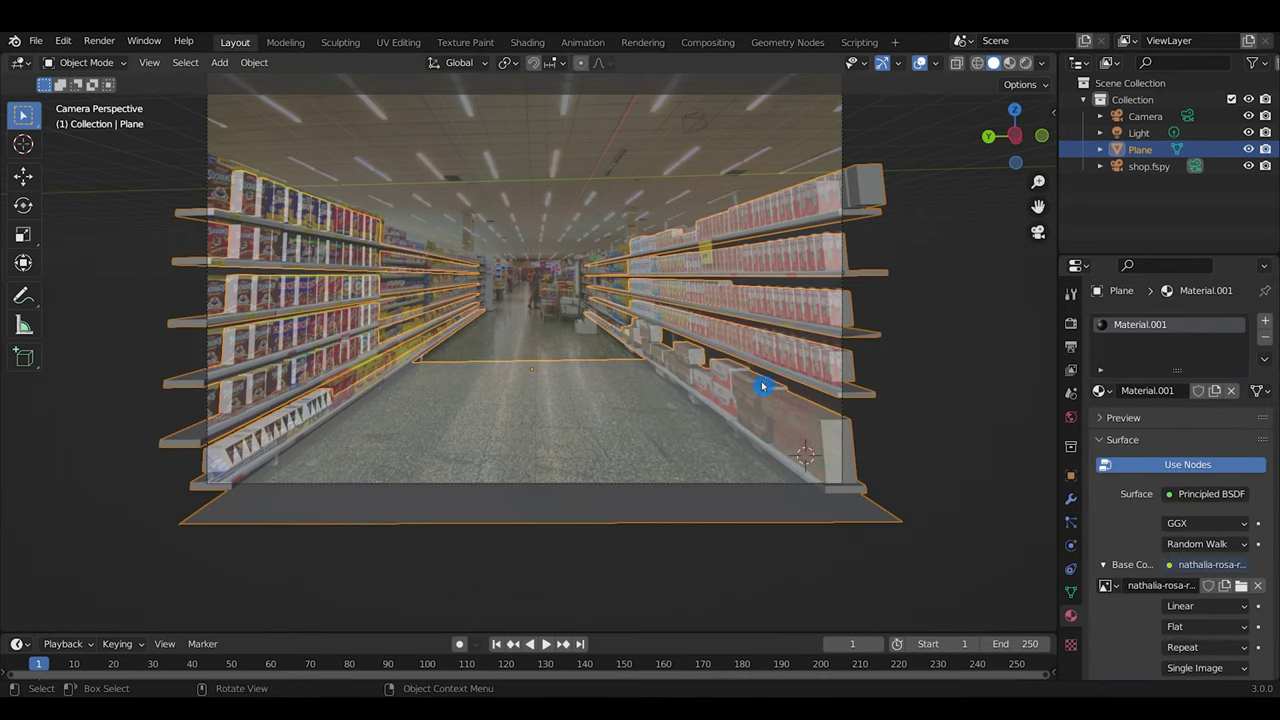
Step: Unwrap the entire shop mesh with Project from View through the matched camera and check the textured shelves from another angle
{"action": "key", "text": "Tab"}
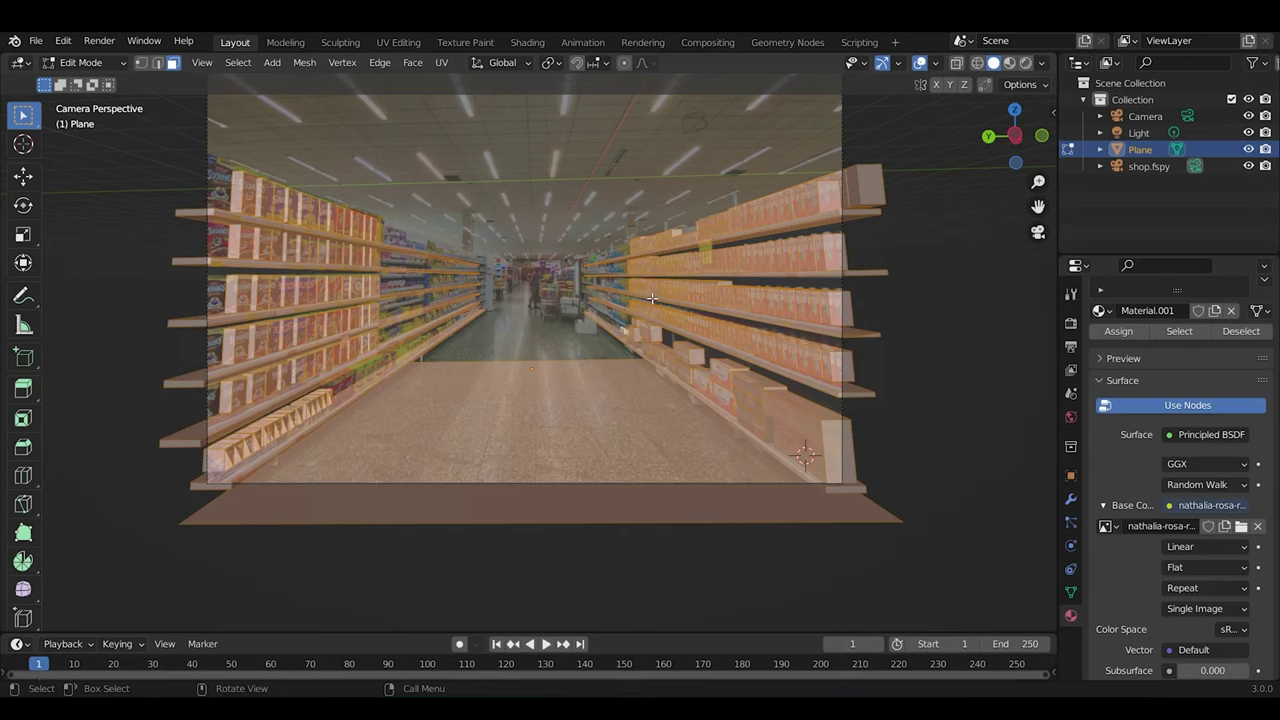
{"action": "key", "text": "u"}
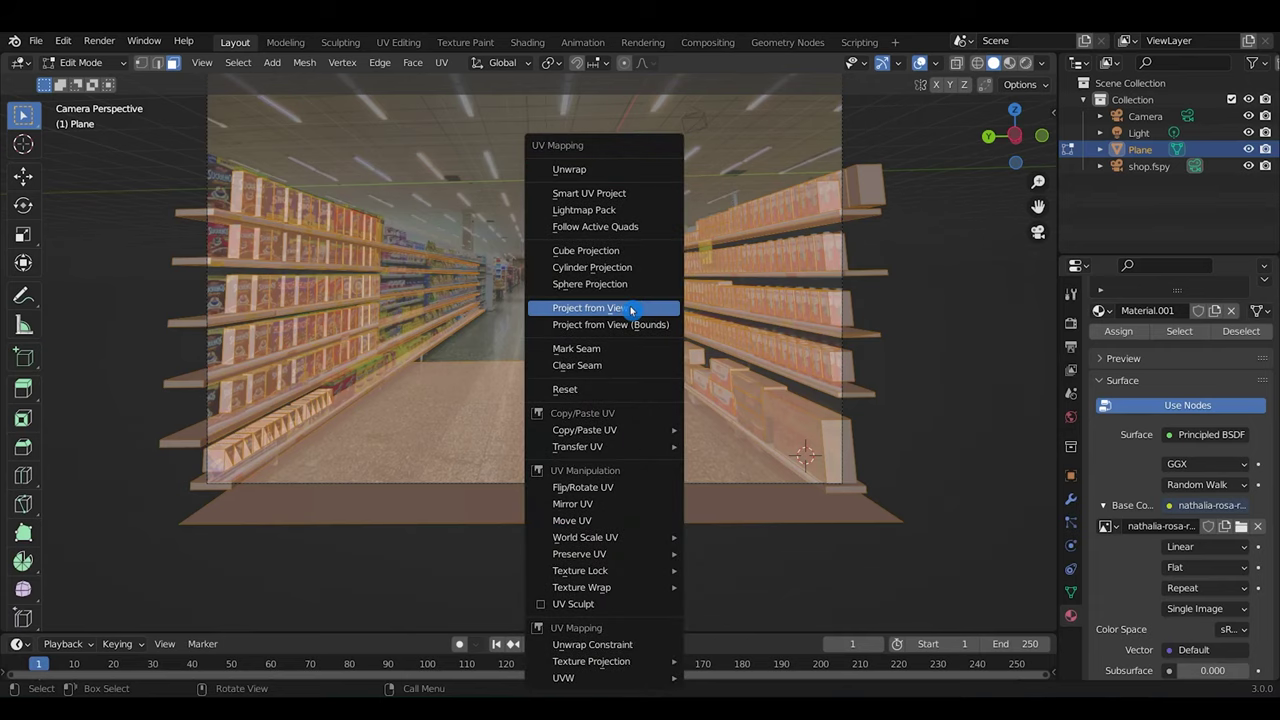
{"action": "left_click", "coordinate": [630, 309]}
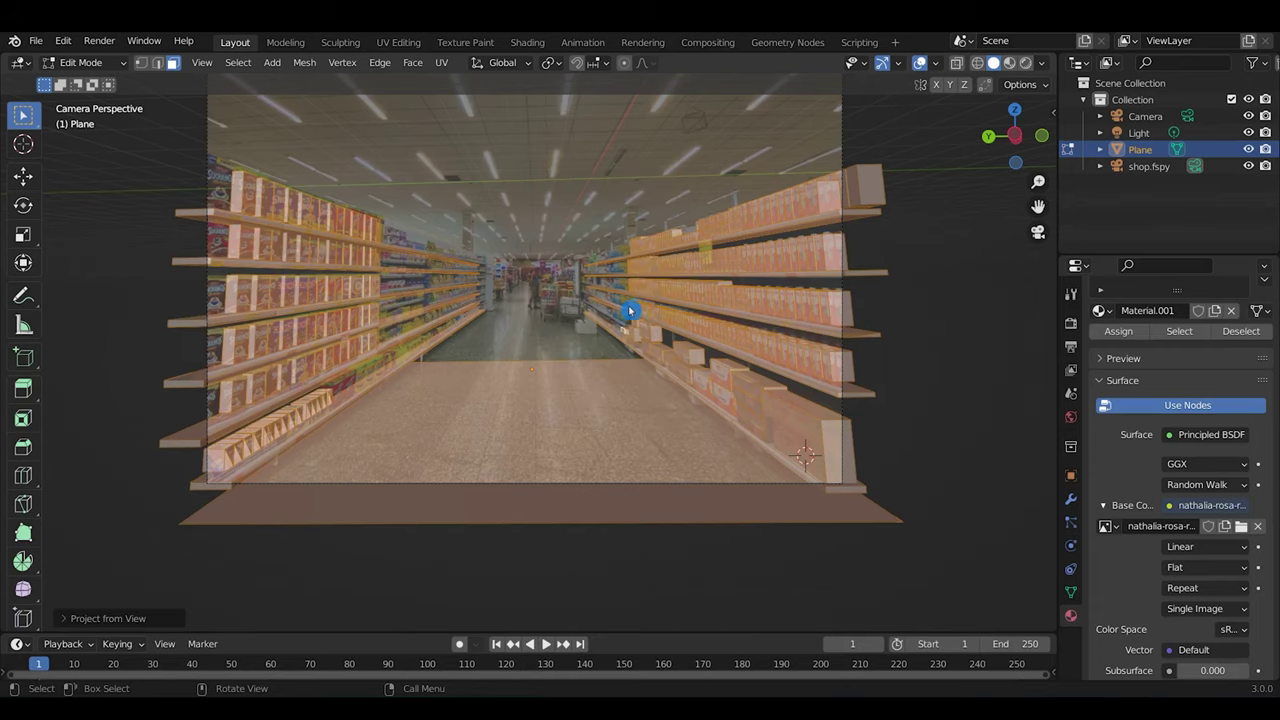
{"action": "key", "text": "Tab"}
{"action": "middle_click_drag", "start_coordinate": [630, 309], "coordinate": [519, 320]}
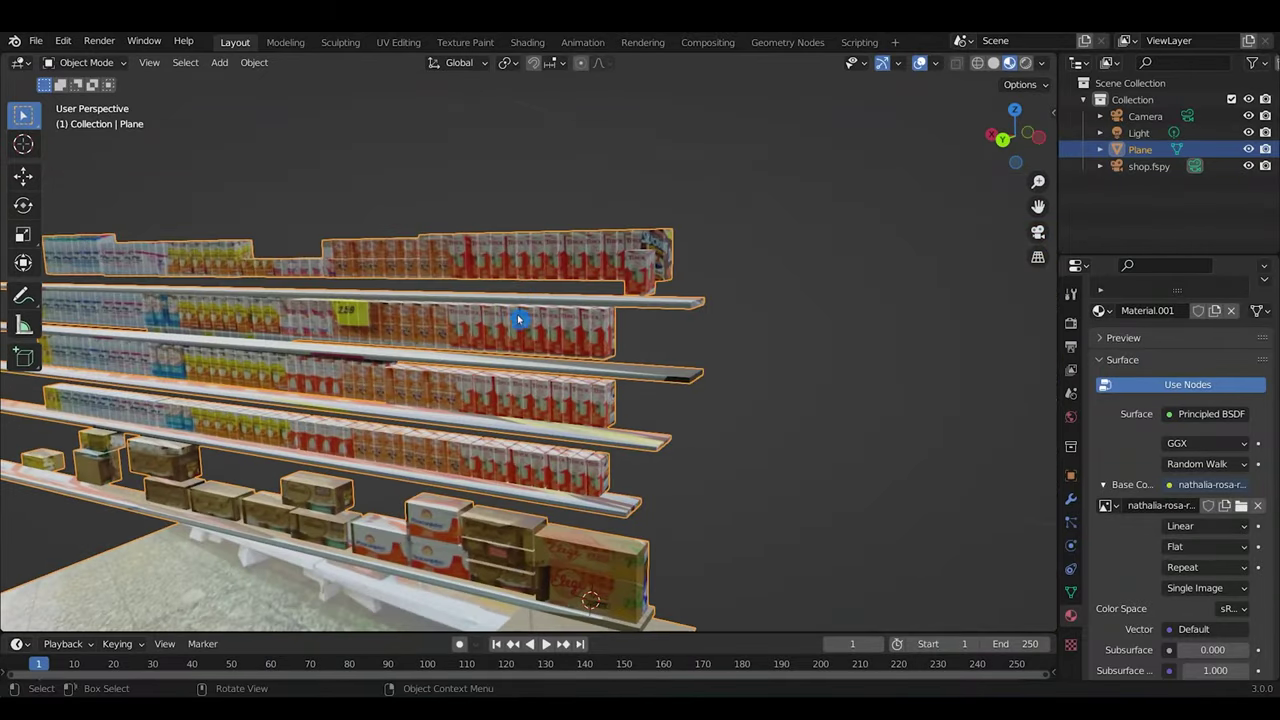
{"action": "scroll", "coordinate": [531, 320], "scroll_direction": "down", "scroll_amount": 3}
{"action": "middle_click_drag", "start_coordinate": [609, 297], "coordinate": [656, 423]}
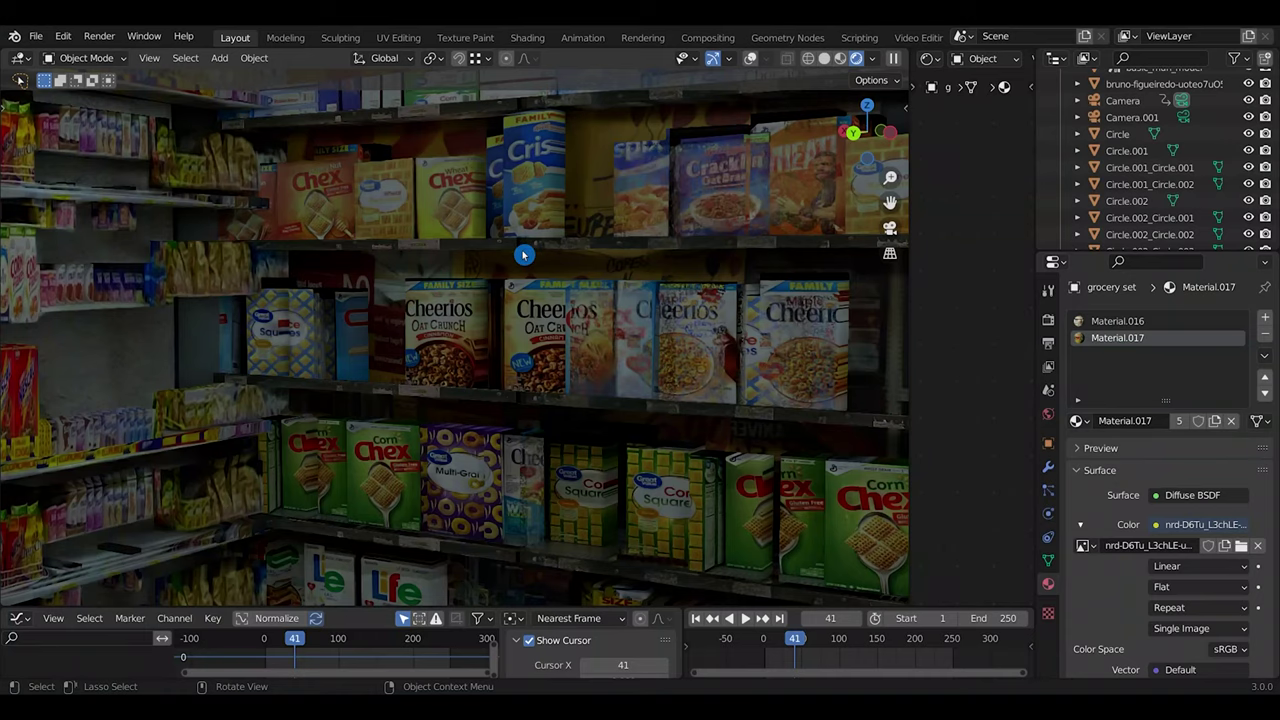
Step: Select the assest1 shelf object in the scene collection and open its context menu
{"action": "left_click", "coordinate": [1049, 163]}
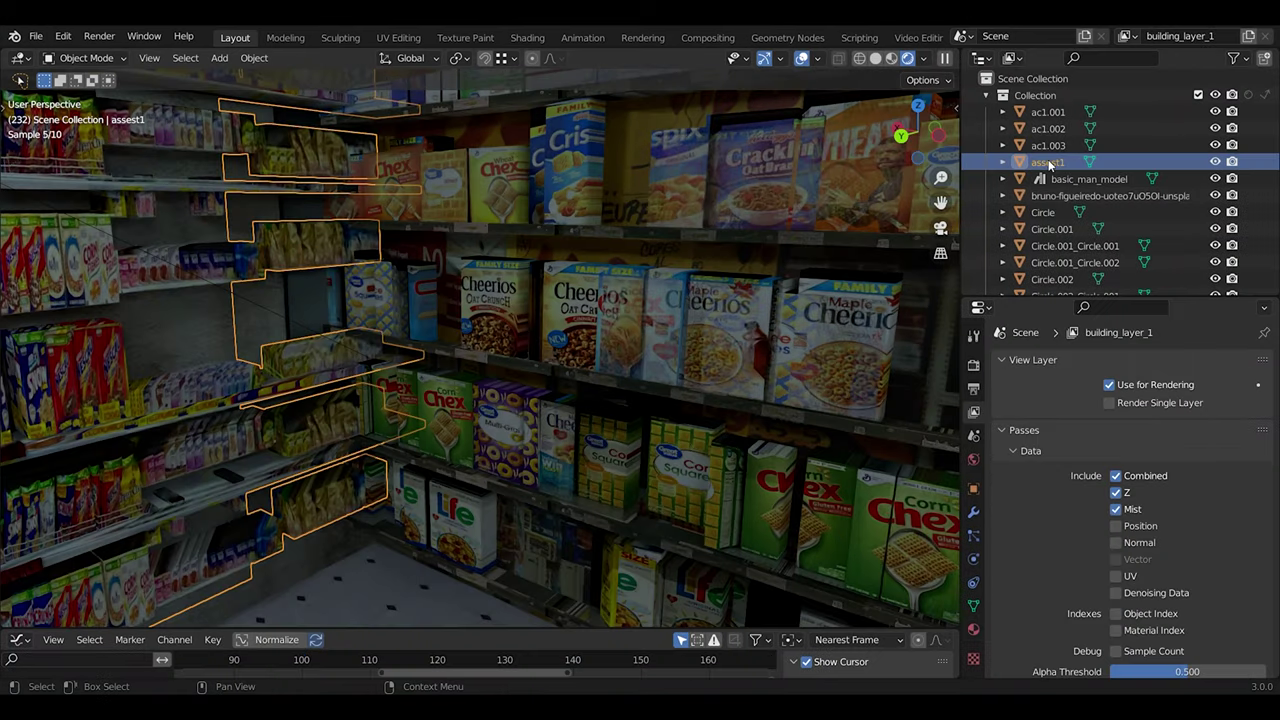
{"action": "right_click", "coordinate": [1049, 164]}
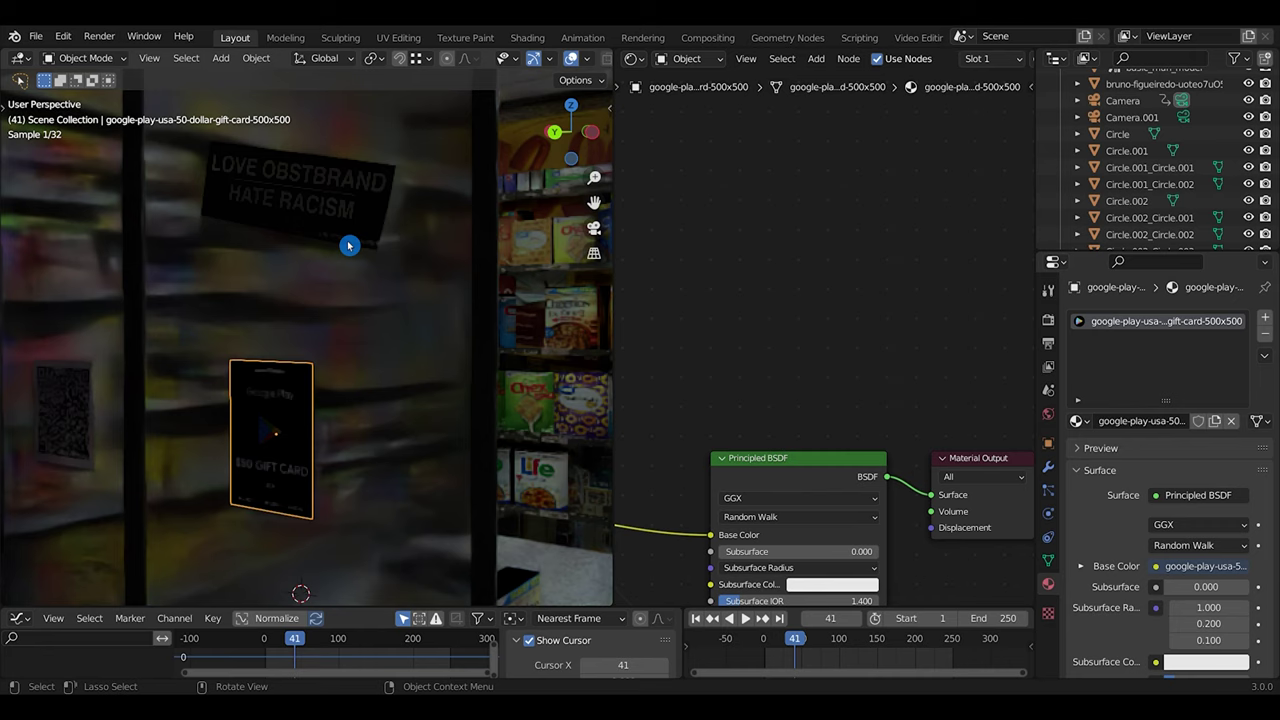
Step: Examine the LOVE OBSTBRAND sticker and the Google Play gift card planes on the shop's outer wall
{"action": "left_click", "coordinate": [349, 245]}
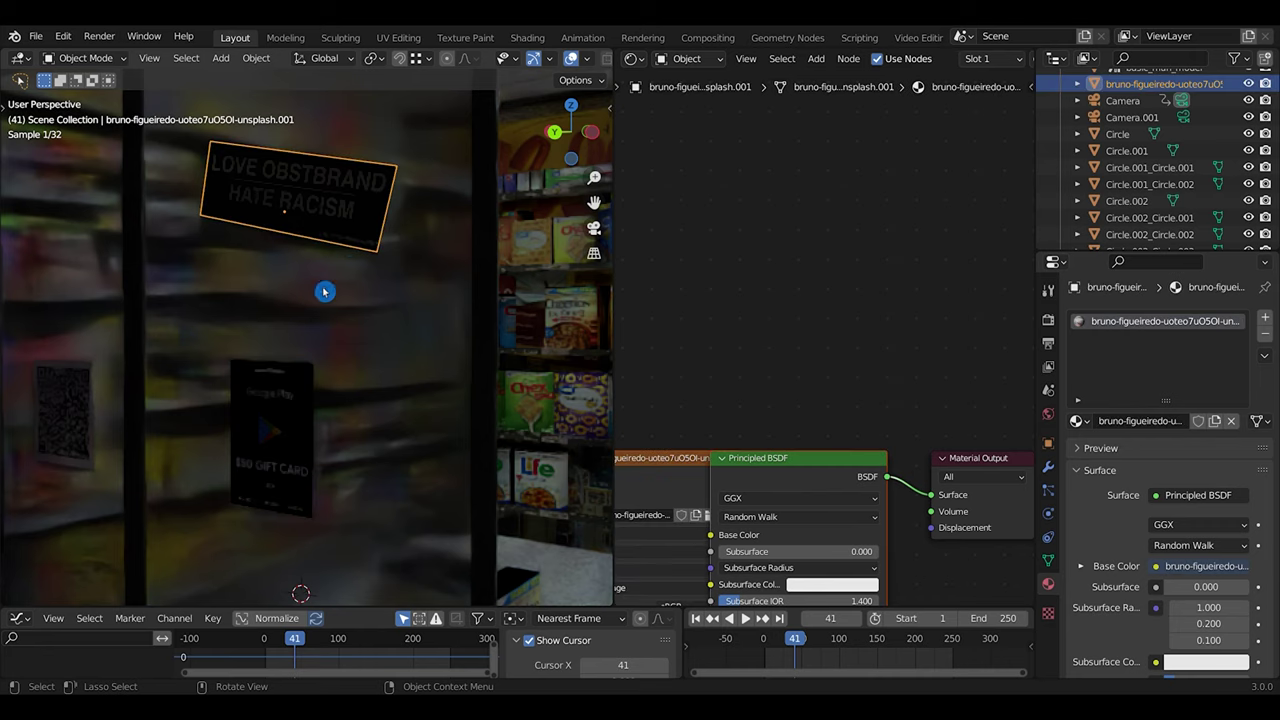
{"action": "left_click", "coordinate": [280, 415]}
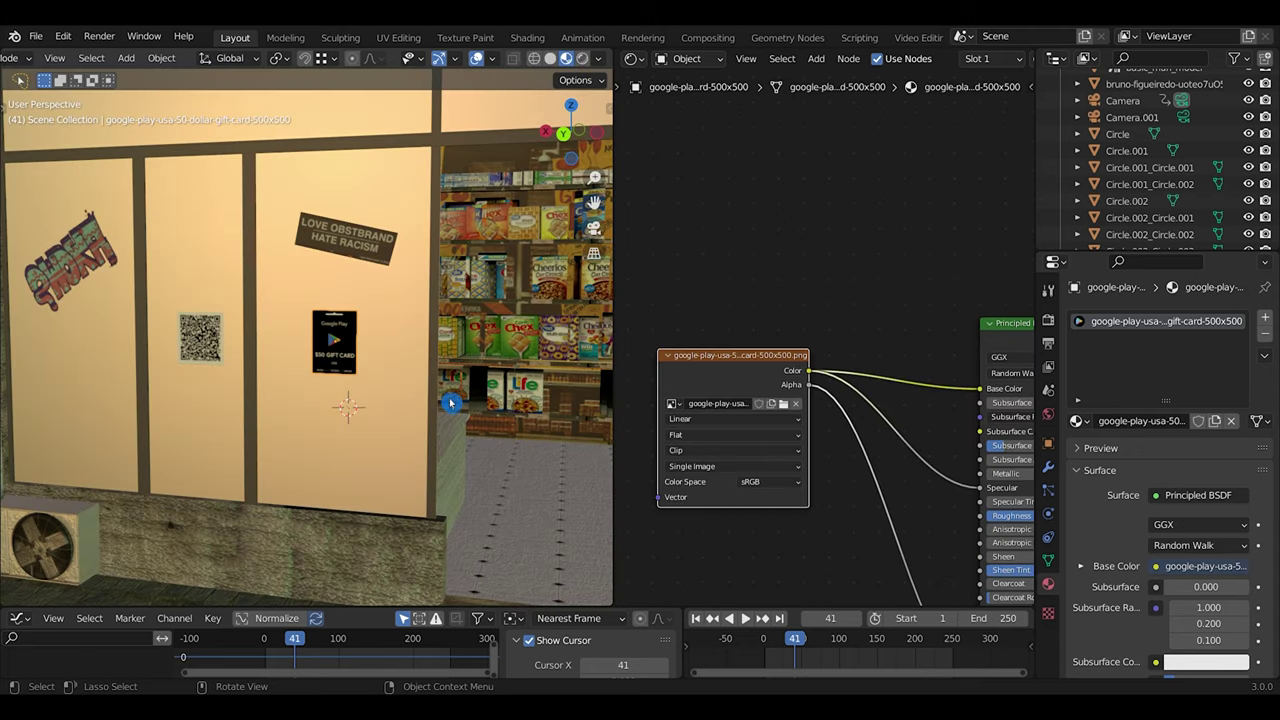
Step: Add the qrcode image as a plane and resize it on the wall panel below the gift card
{"action": "key", "text": "shift+a"}
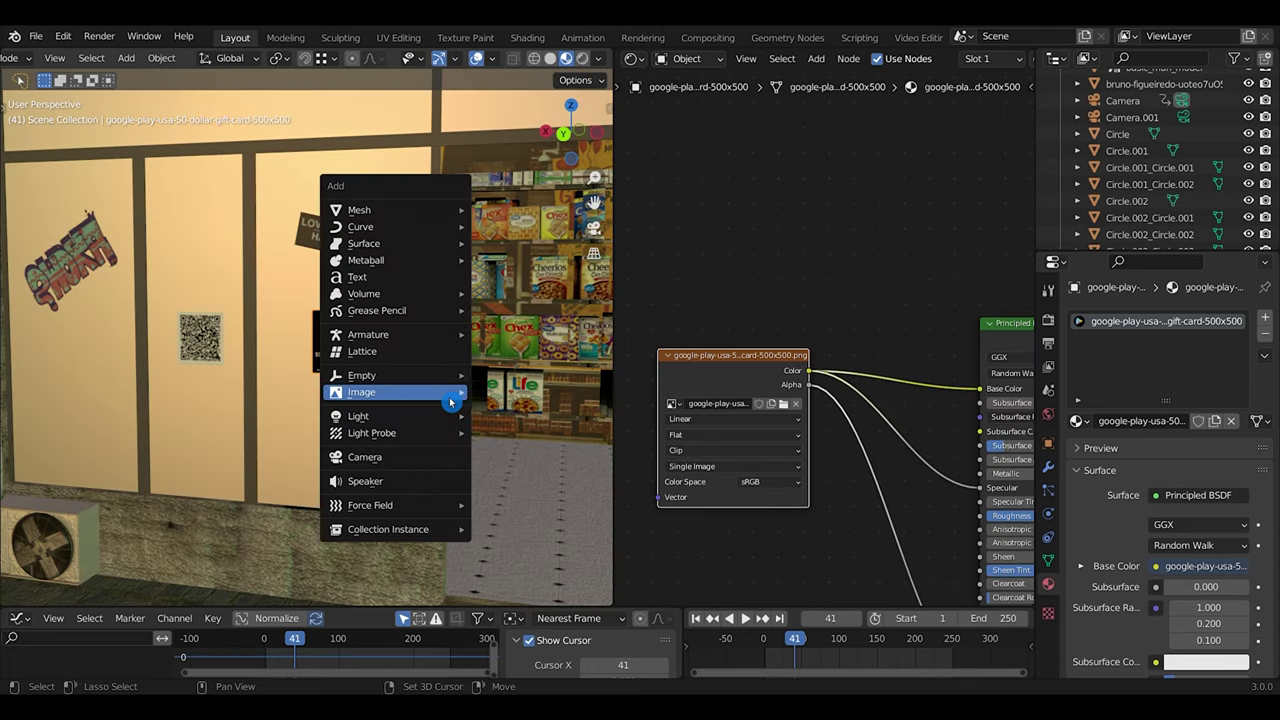
{"action": "mouse_move", "coordinate": [447, 392]}
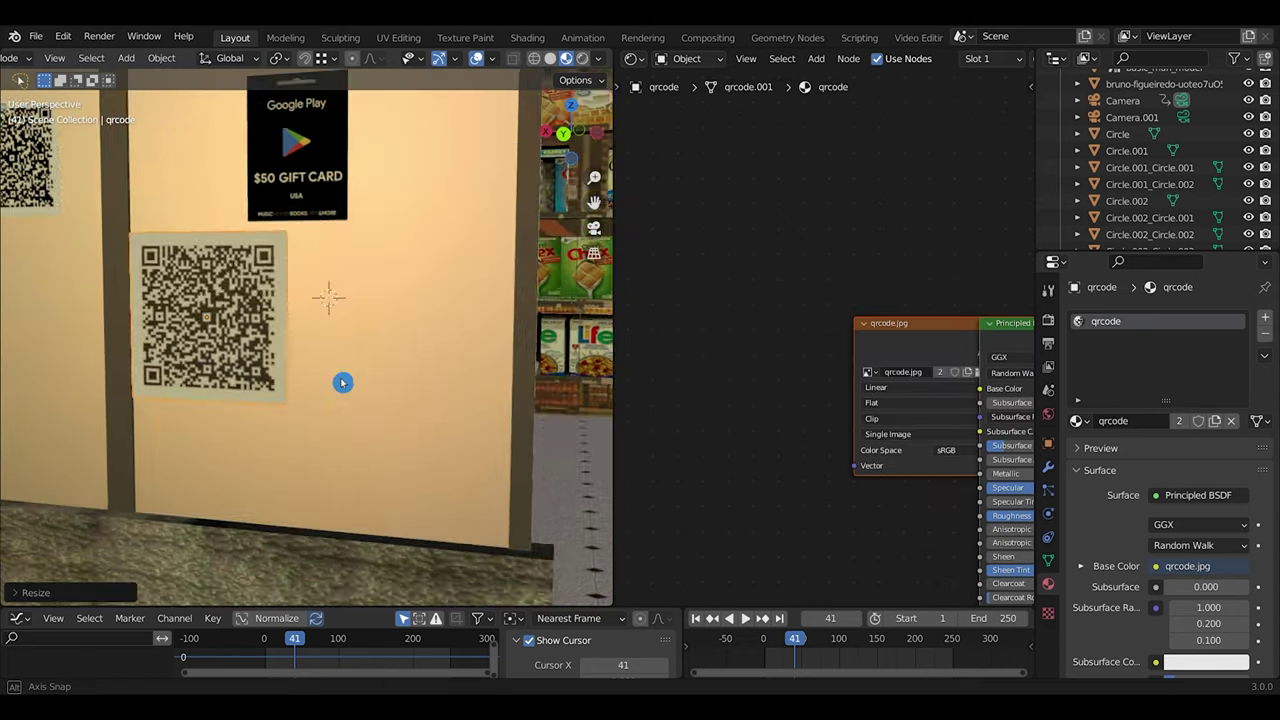
{"action": "scroll", "coordinate": [345, 378], "scroll_direction": "down", "scroll_amount": 2}
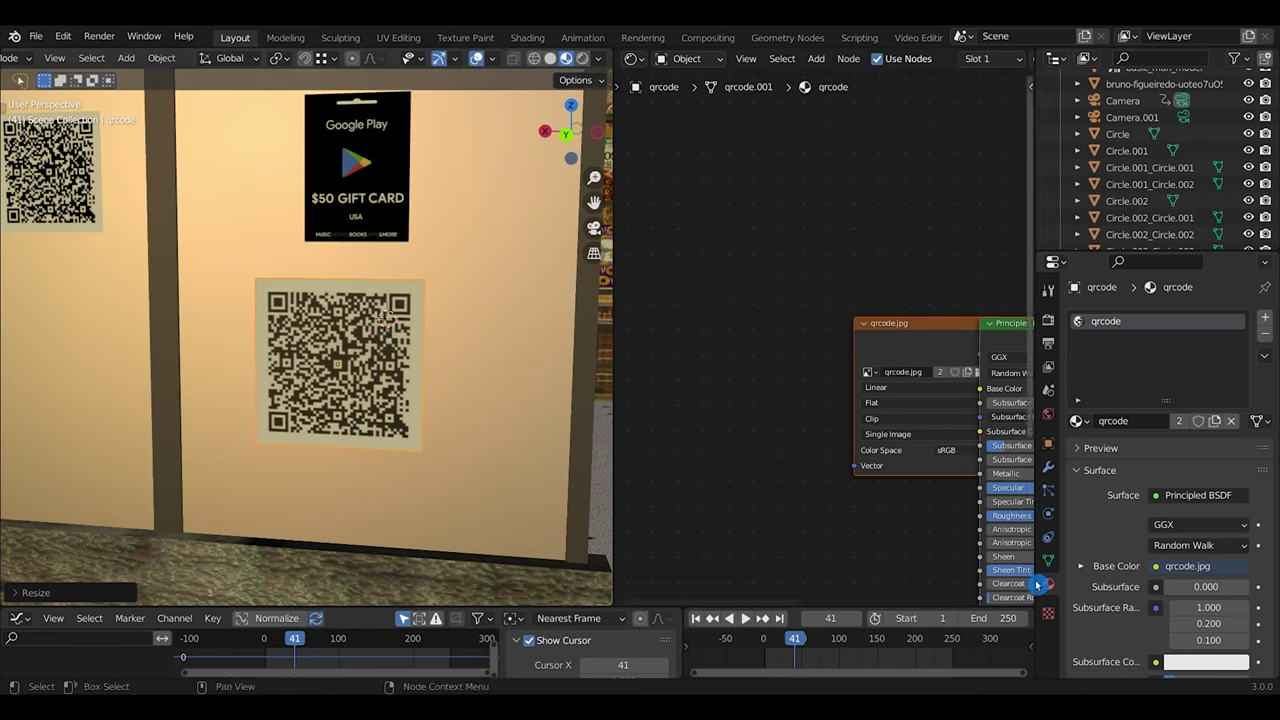
Step: Change the qrcode material's blend mode to Opaque in its viewport display settings
{"action": "scroll", "coordinate": [1201, 565], "scroll_direction": "down", "scroll_amount": 15}
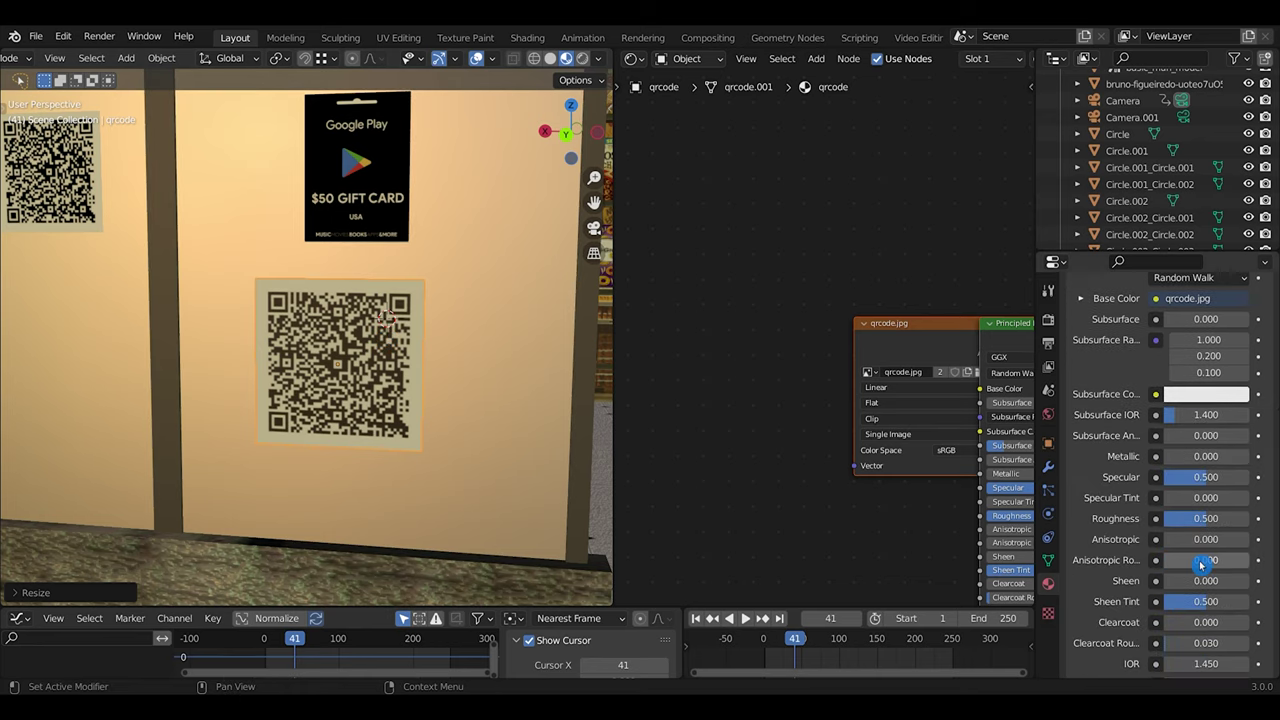
{"action": "scroll", "coordinate": [1201, 565], "scroll_direction": "down", "scroll_amount": 5}
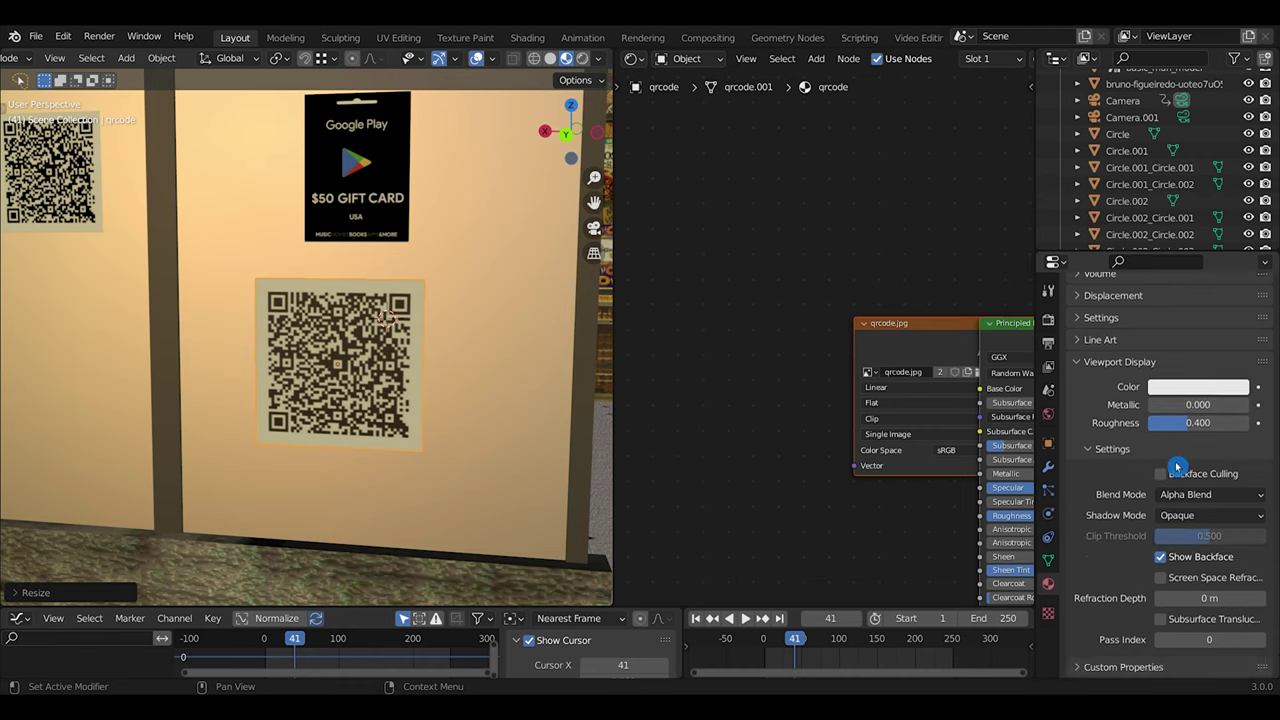
{"action": "left_click", "coordinate": [1192, 497]}
{"action": "left_click", "coordinate": [1183, 513]}
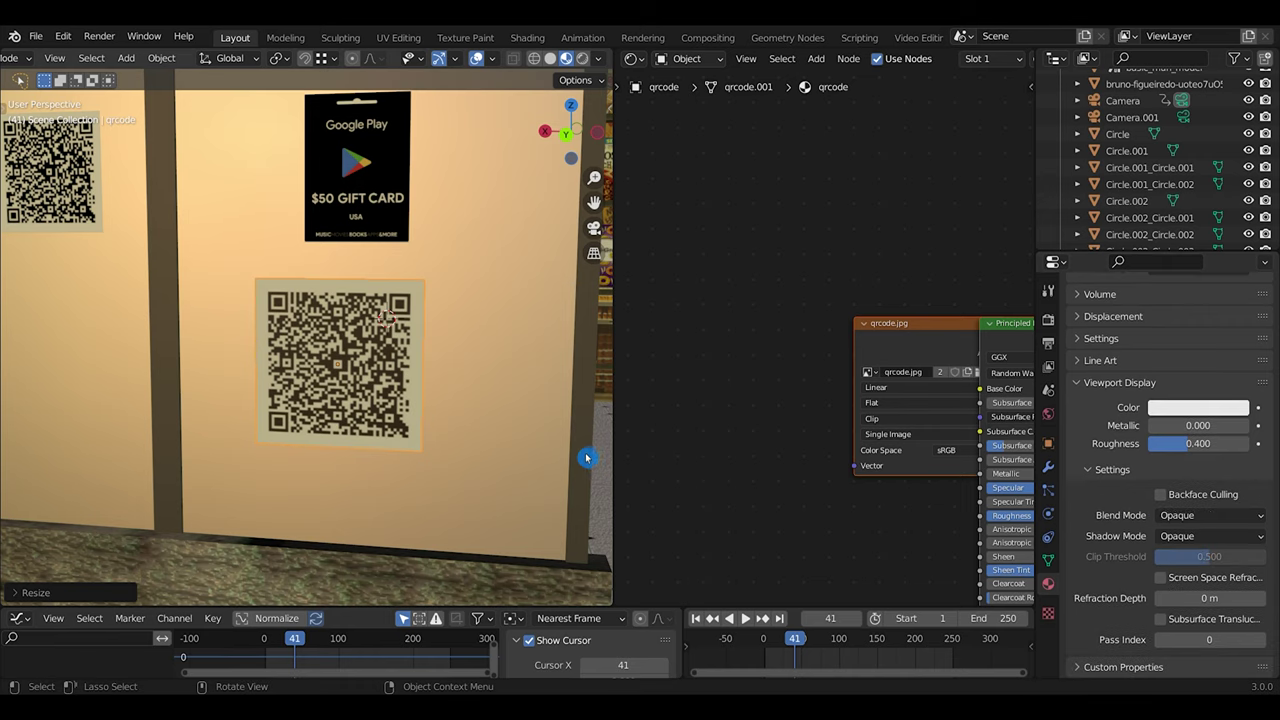
Step: Connect the qrcode.jpg image texture to the Specular input of the Principled BSDF shader
{"action": "key", "text": "Home"}
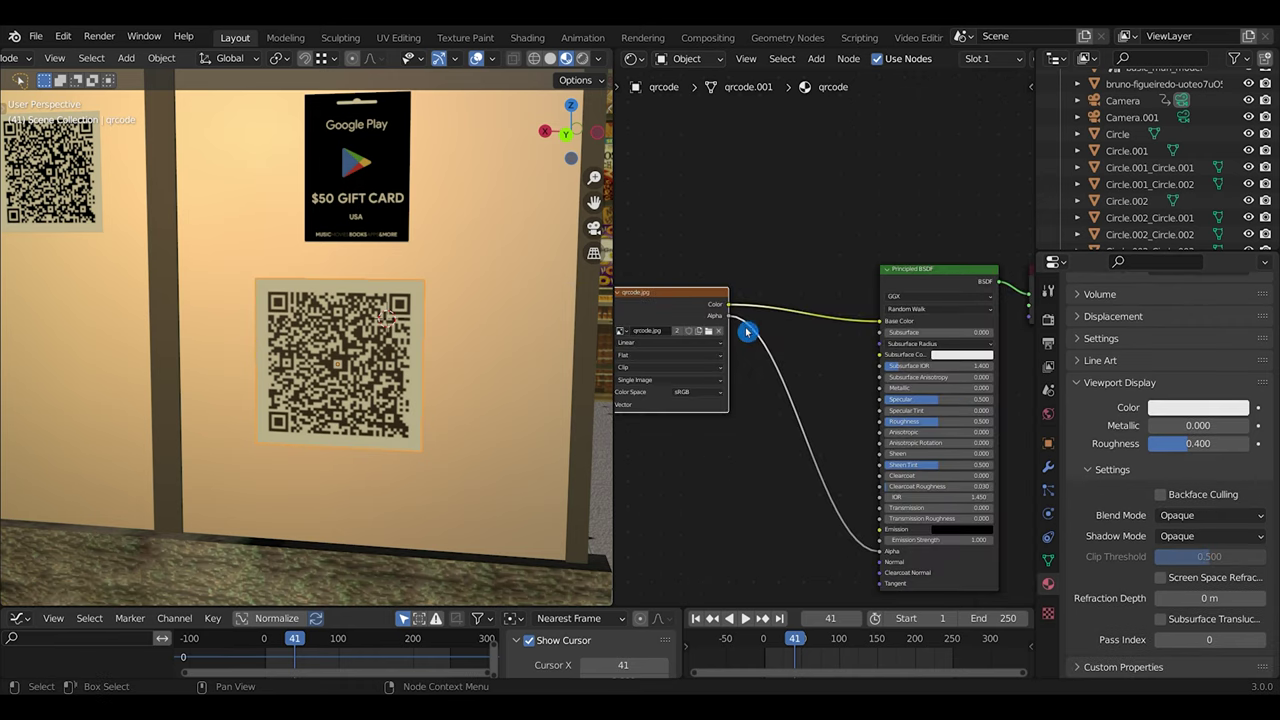
{"action": "left_click_drag", "start_coordinate": [734, 312], "coordinate": [897, 413]}
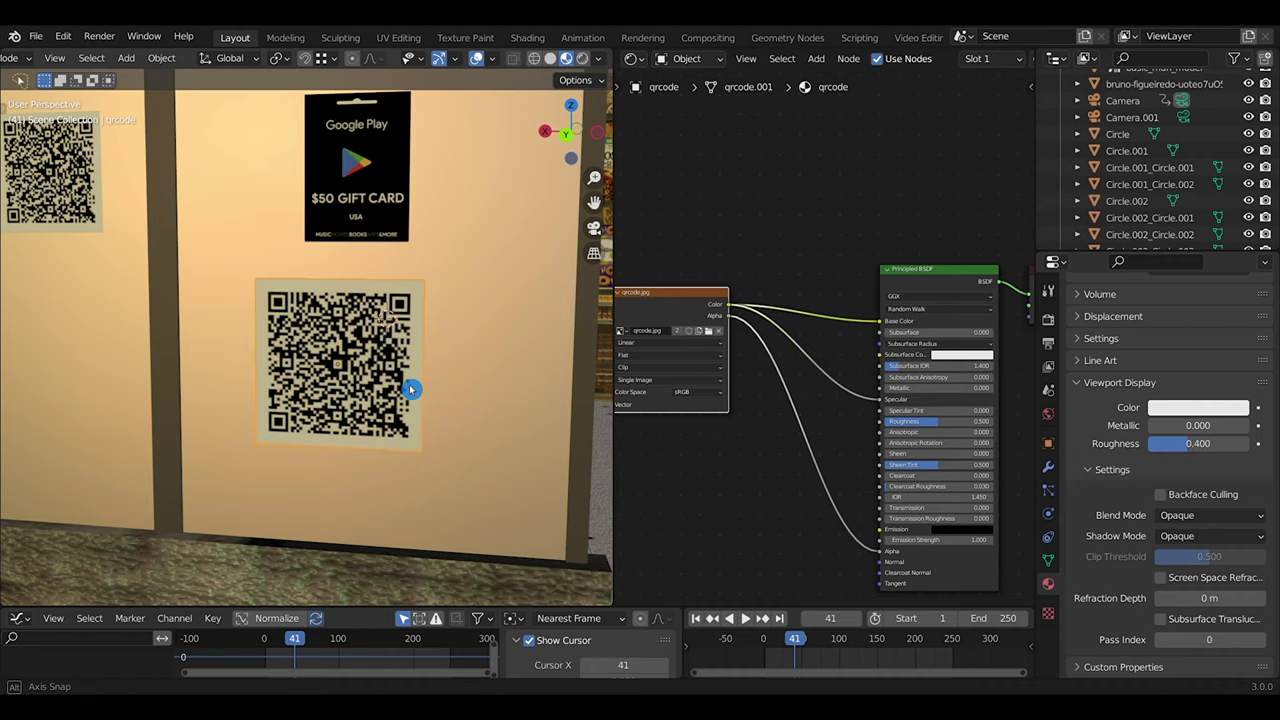
{"action": "middle_click_drag", "start_coordinate": [411, 389], "coordinate": [397, 389]}
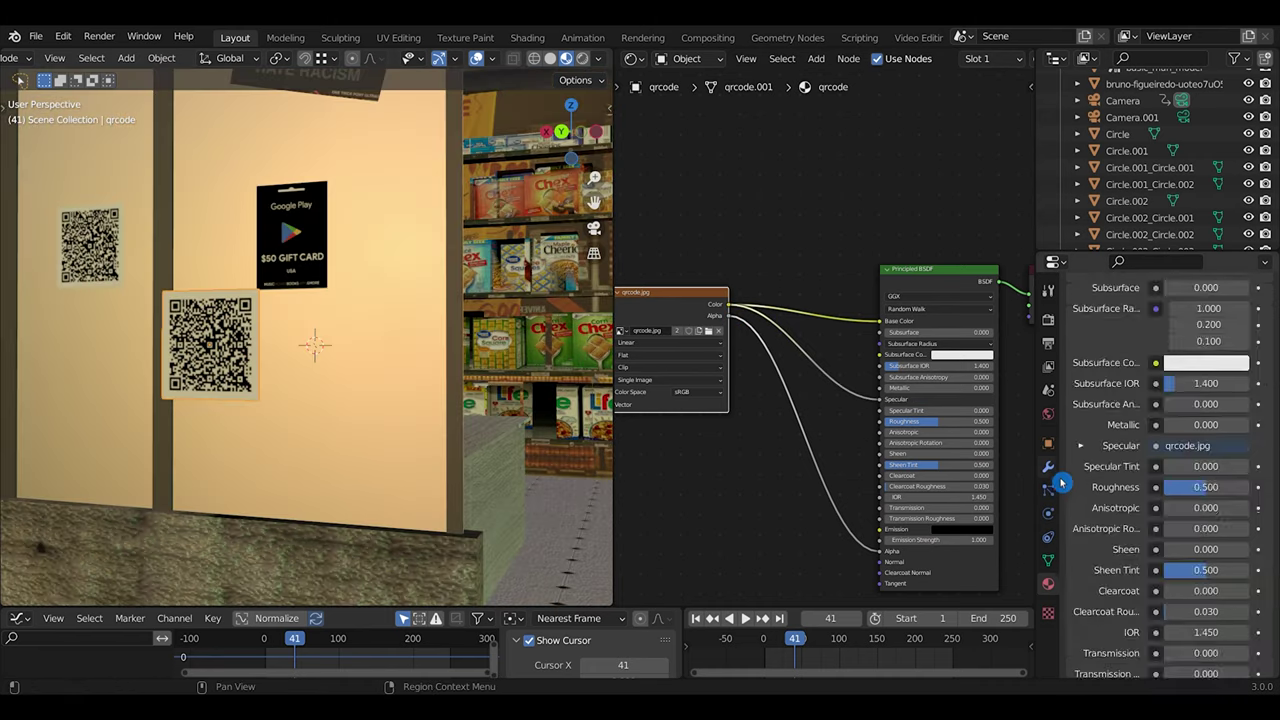
Step: Add a Shrinkwrap modifier to the QR code plane and pick the wall object Plane.001 as its target
{"action": "left_click", "coordinate": [1051, 473]}
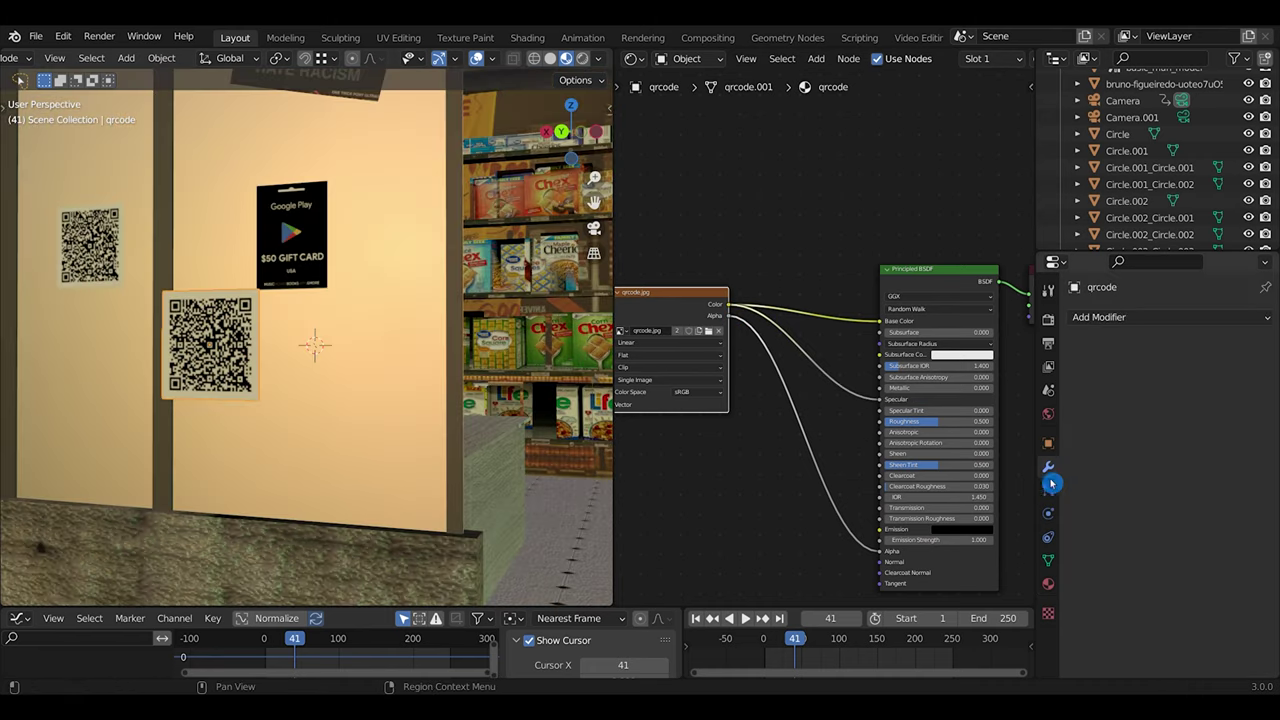
{"action": "left_click", "coordinate": [1115, 319]}
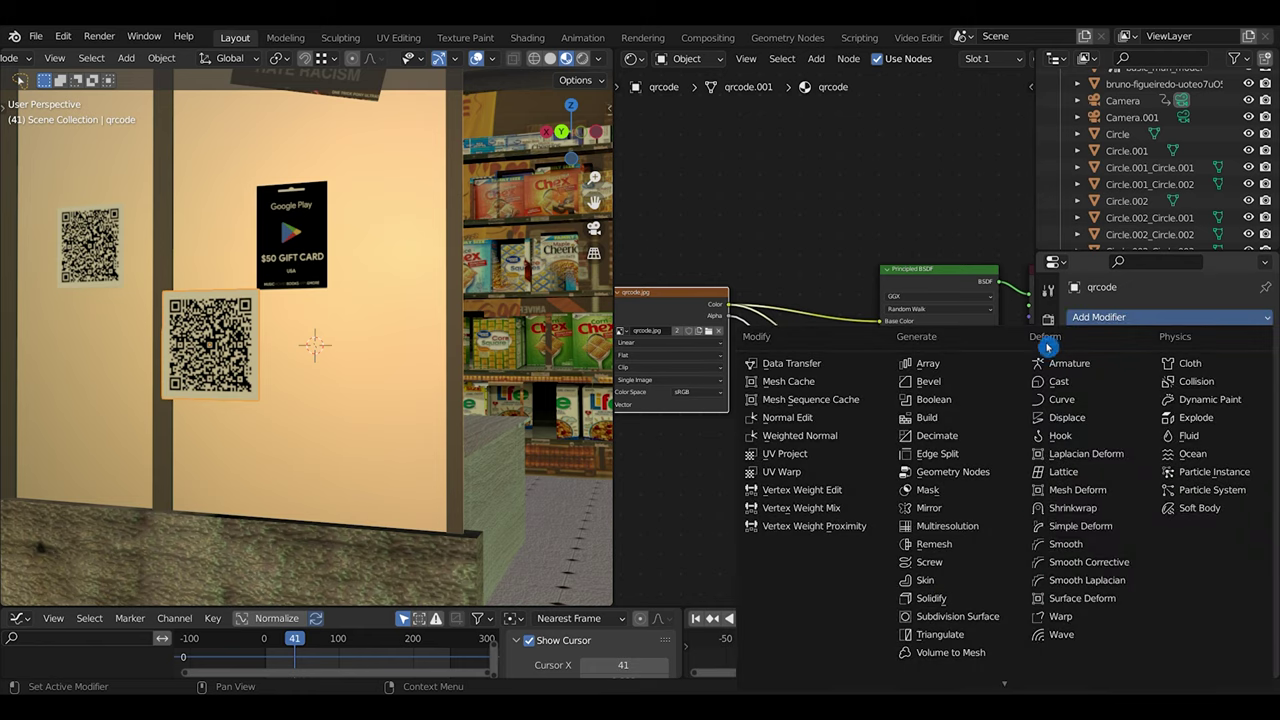
{"action": "left_click", "coordinate": [1094, 513]}
{"action": "left_click", "coordinate": [1242, 411]}
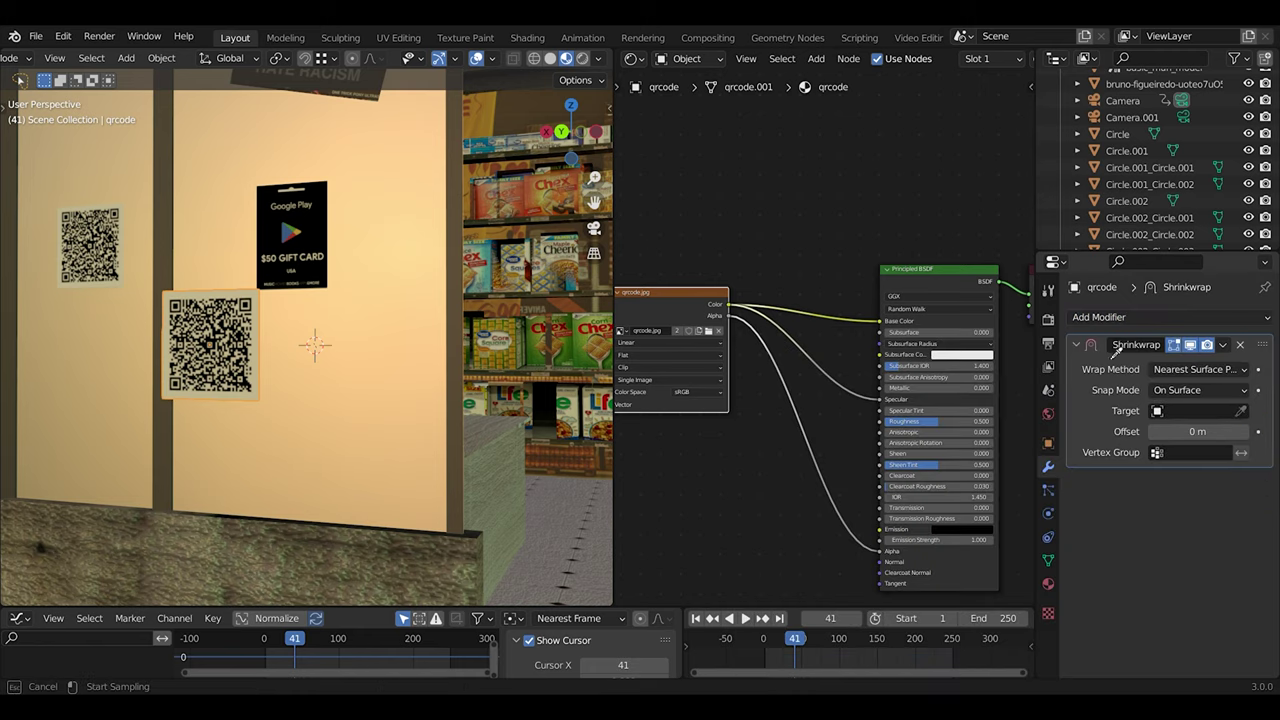
{"action": "left_click", "coordinate": [468, 300]}
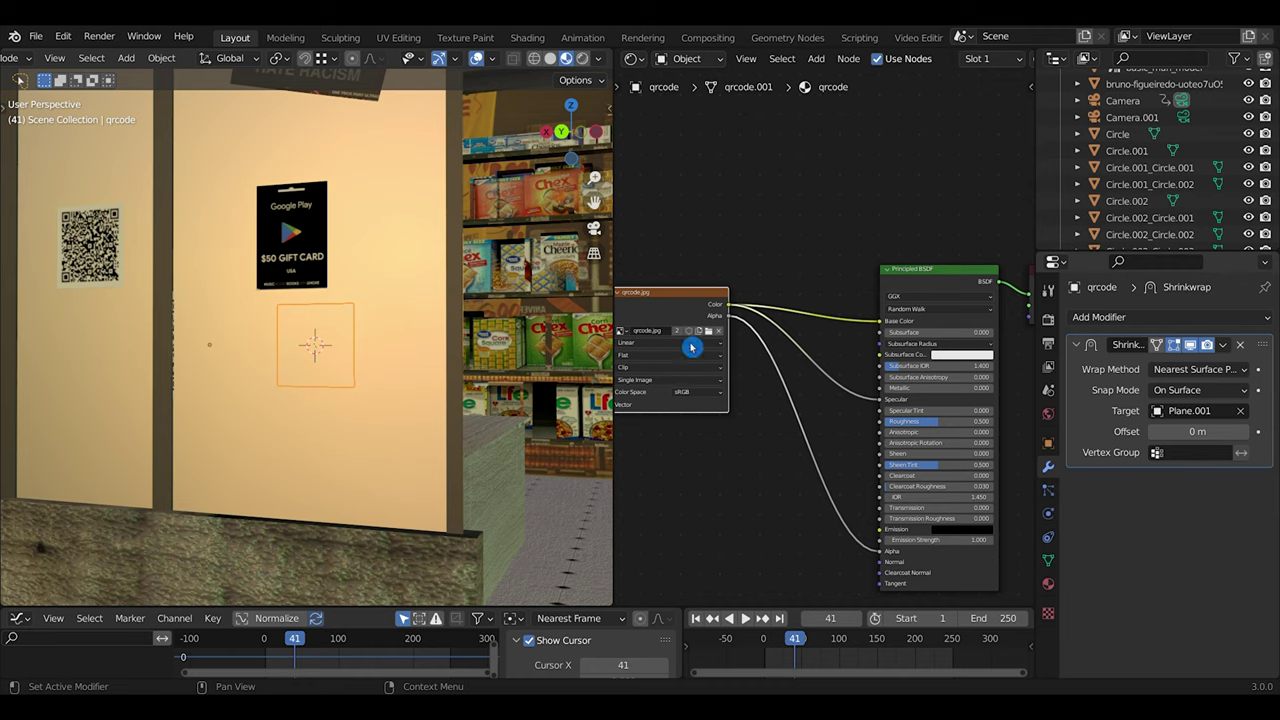
Step: Set the QR code's Shrinkwrap offset to 0.01 m and check how it sits on the wall
{"action": "left_click", "coordinate": [1243, 432]}
{"action": "left_click_drag", "start_coordinate": [1160, 431], "coordinate": [1203, 431]}
{"action": "left_click", "coordinate": [1200, 431]}
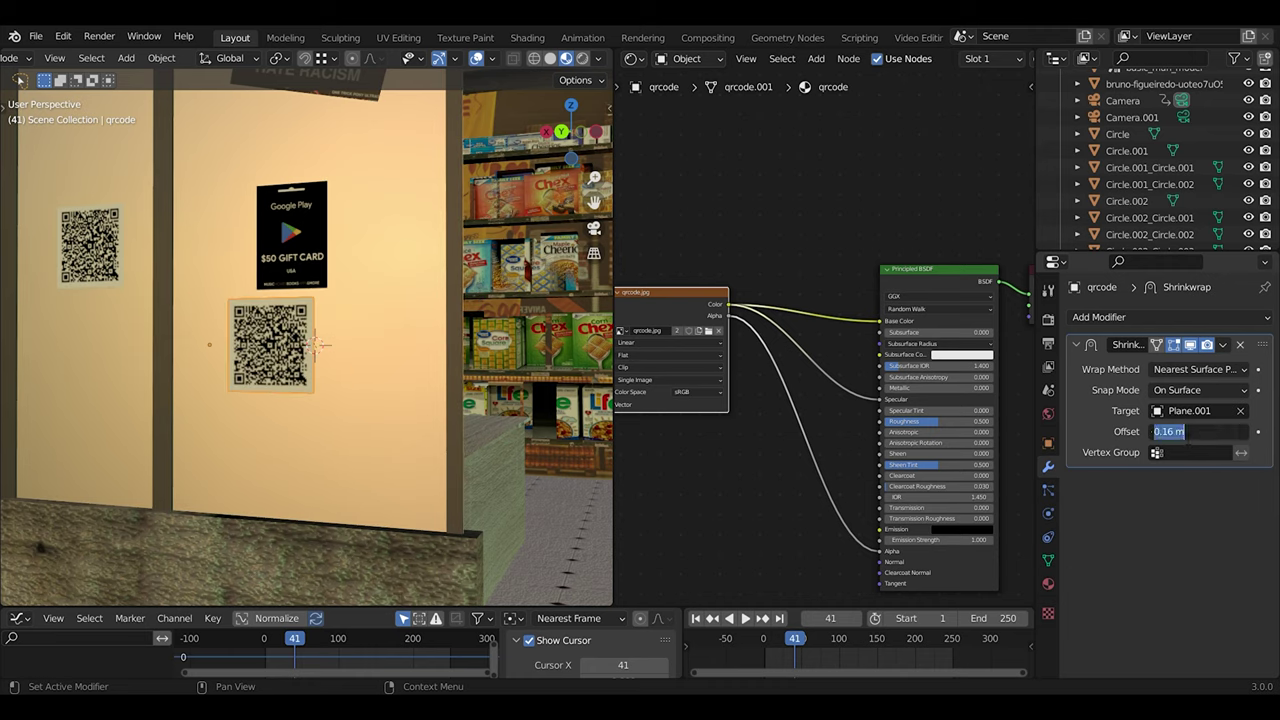
{"action": "type", "text": "0.01"}
{"action": "key", "text": "Return"}
{"action": "middle_click_drag", "start_coordinate": [386, 317], "coordinate": [366, 326]}
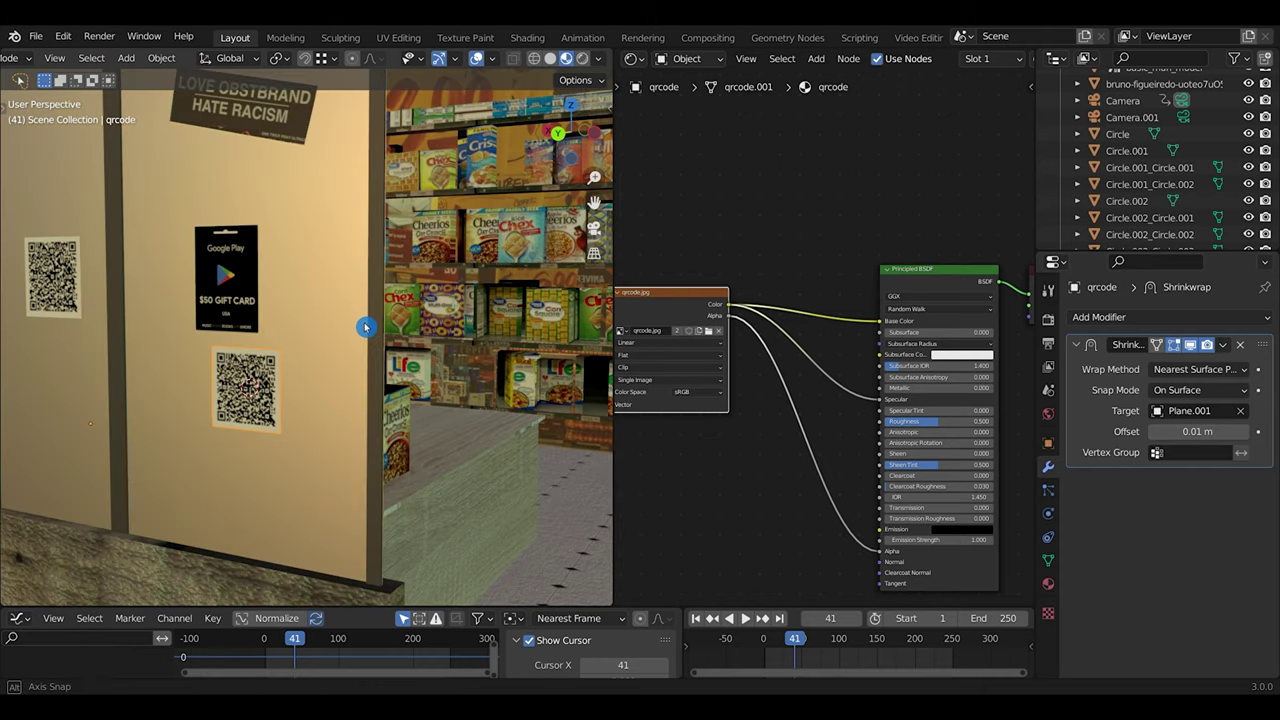
{"action": "scroll", "coordinate": [366, 327], "scroll_direction": "up", "scroll_amount": 2}
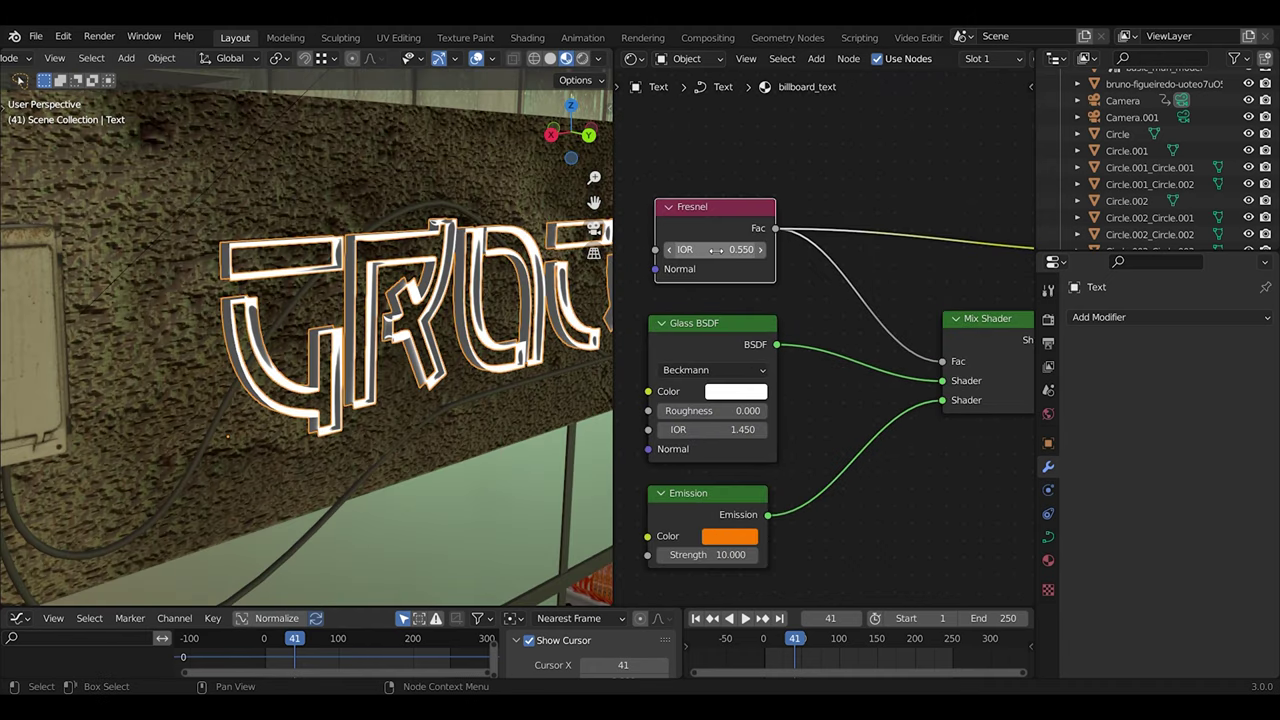
{"action": "mouse_move", "coordinate": [700, 249]}
{"action": "left_mouse_down"}
{"action": "mouse_move", "coordinate": [745, 249]}
{"action": "mouse_move", "coordinate": [673, 249]}
{"action": "mouse_move", "coordinate": [700, 249]}
{"action": "left_mouse_up"}
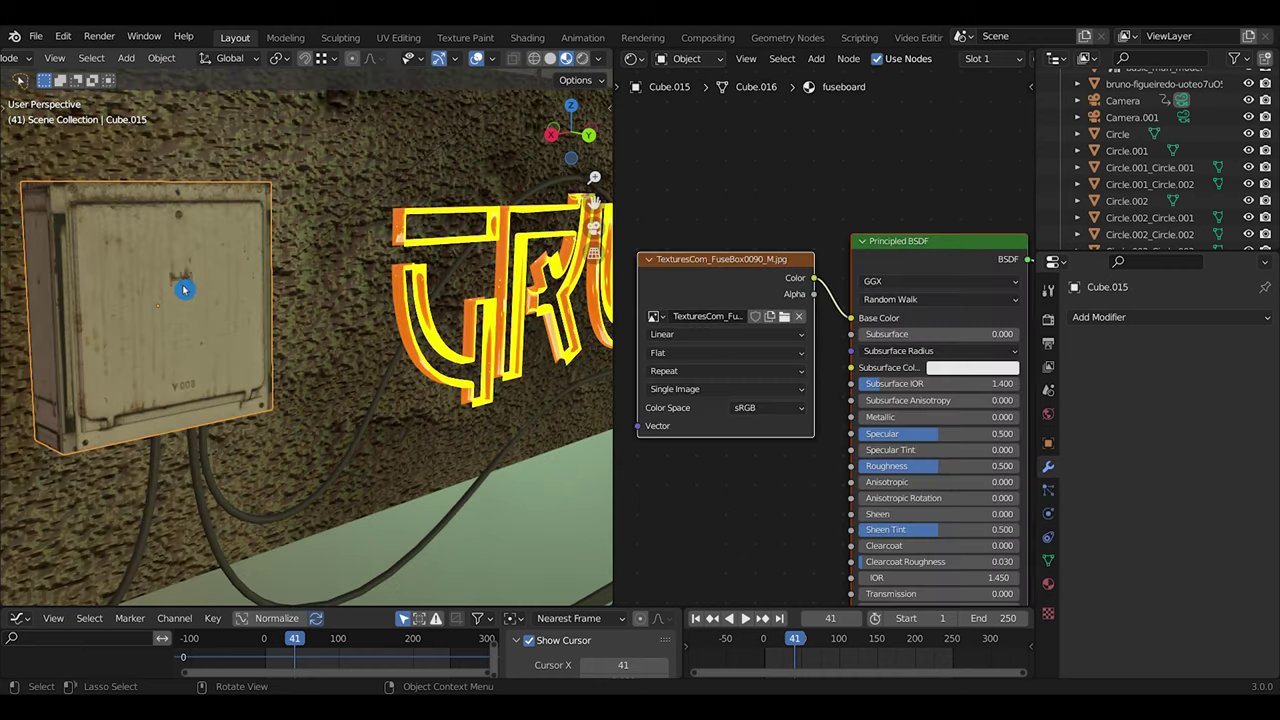
Step: Enter Edit Mode on the fuse box beside the sign and select its whole mesh
{"action": "key", "text": "Tab"}
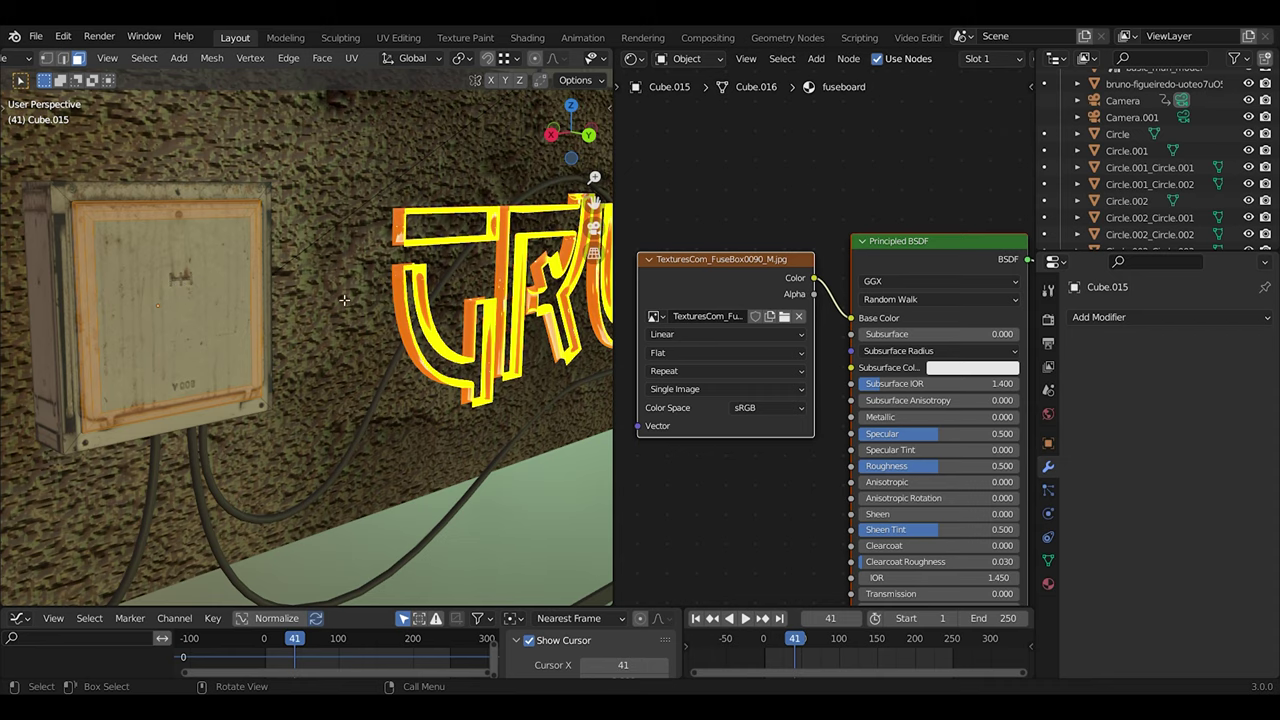
{"action": "key", "text": "a"}
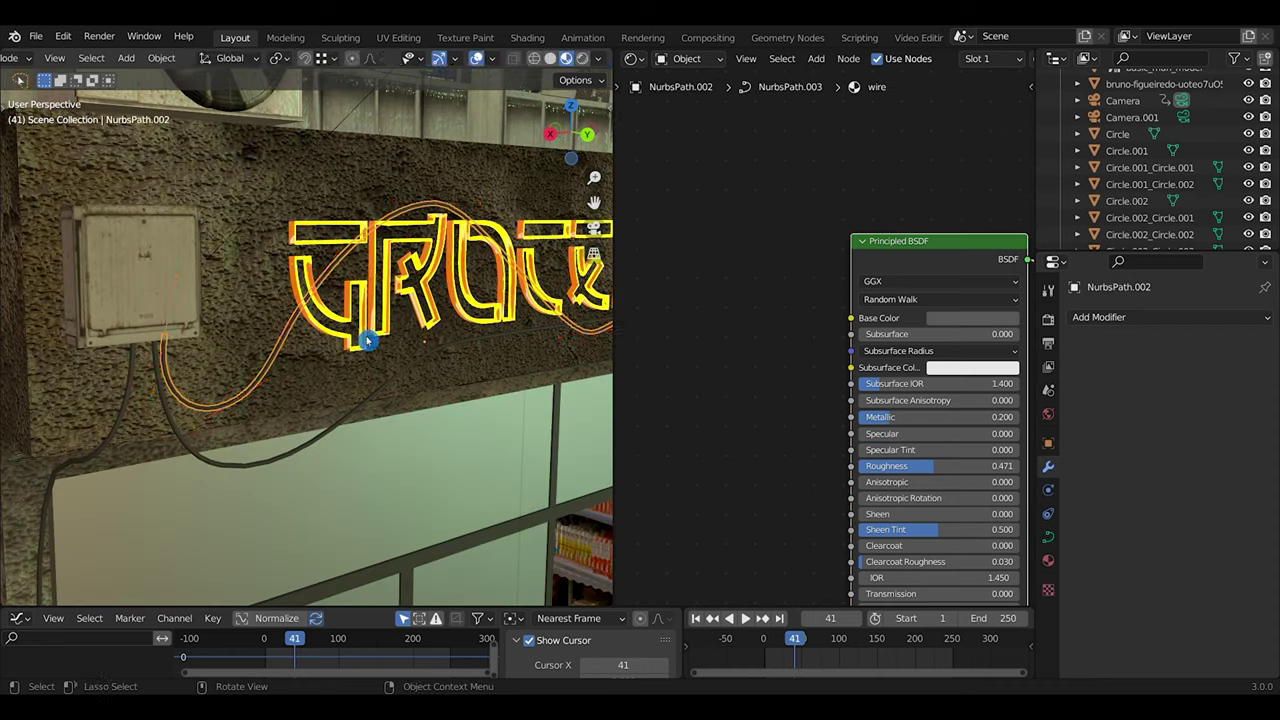
Step: Review the shape, geometry and round bevel settings of the wire curve running behind the neon sign
{"action": "middle_click_drag", "start_coordinate": [359, 336], "coordinate": [332, 323]}
{"action": "middle_click_drag", "start_coordinate": [332, 323], "coordinate": [385, 318]}
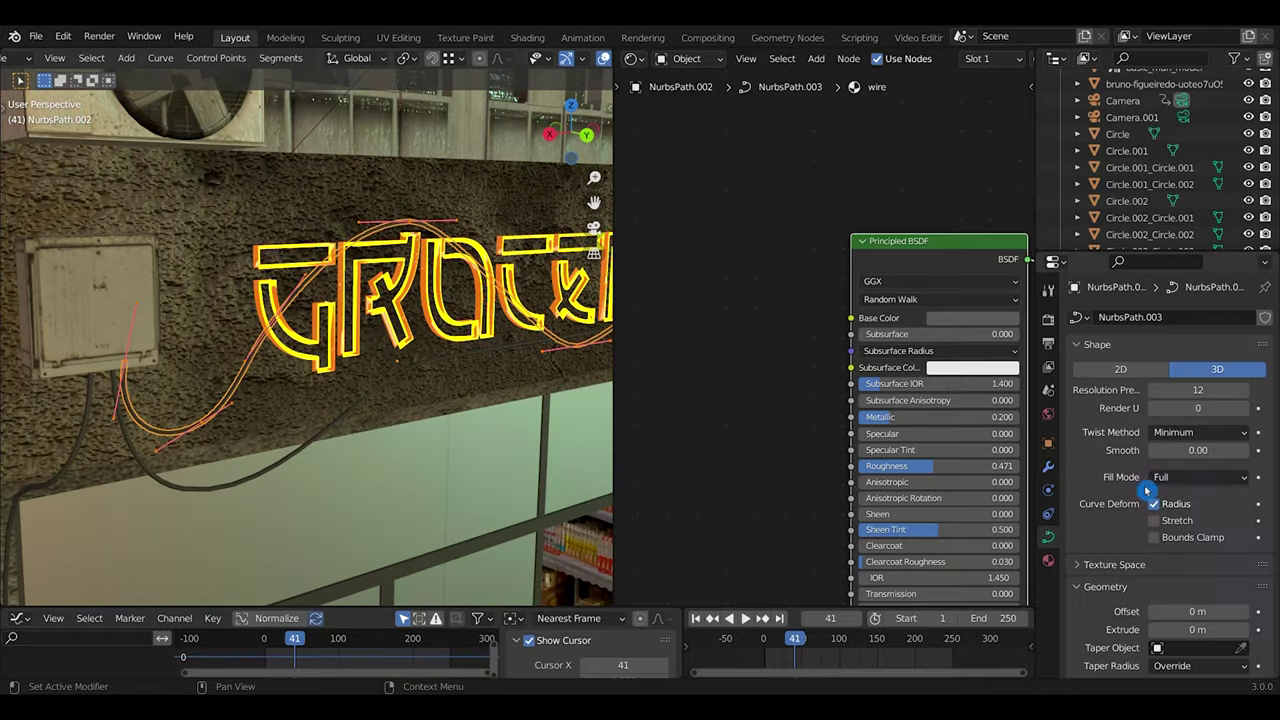
{"action": "scroll", "coordinate": [1168, 475], "scroll_direction": "down", "scroll_amount": 7}
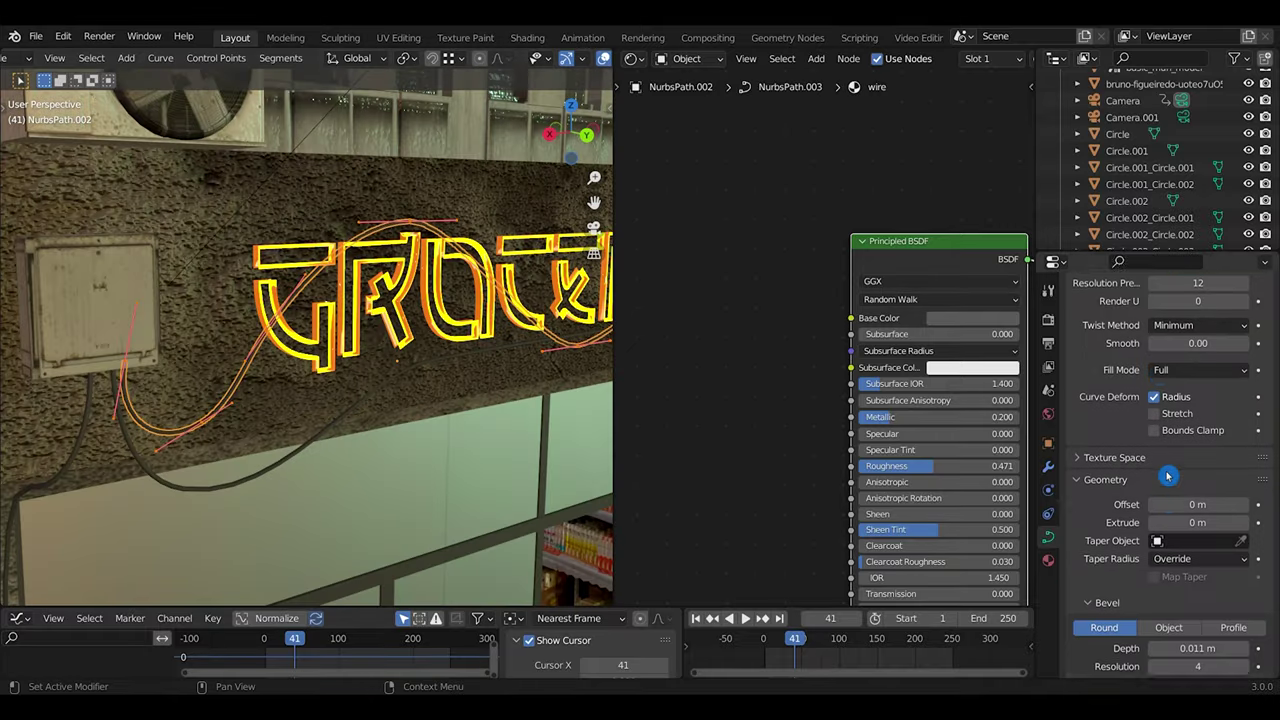
{"action": "mouse_move", "coordinate": [1195, 514]}
{"action": "left_mouse_down"}
{"action": "mouse_move", "coordinate": [1260, 514]}
{"action": "mouse_move", "coordinate": [1195, 514]}
{"action": "left_mouse_up"}
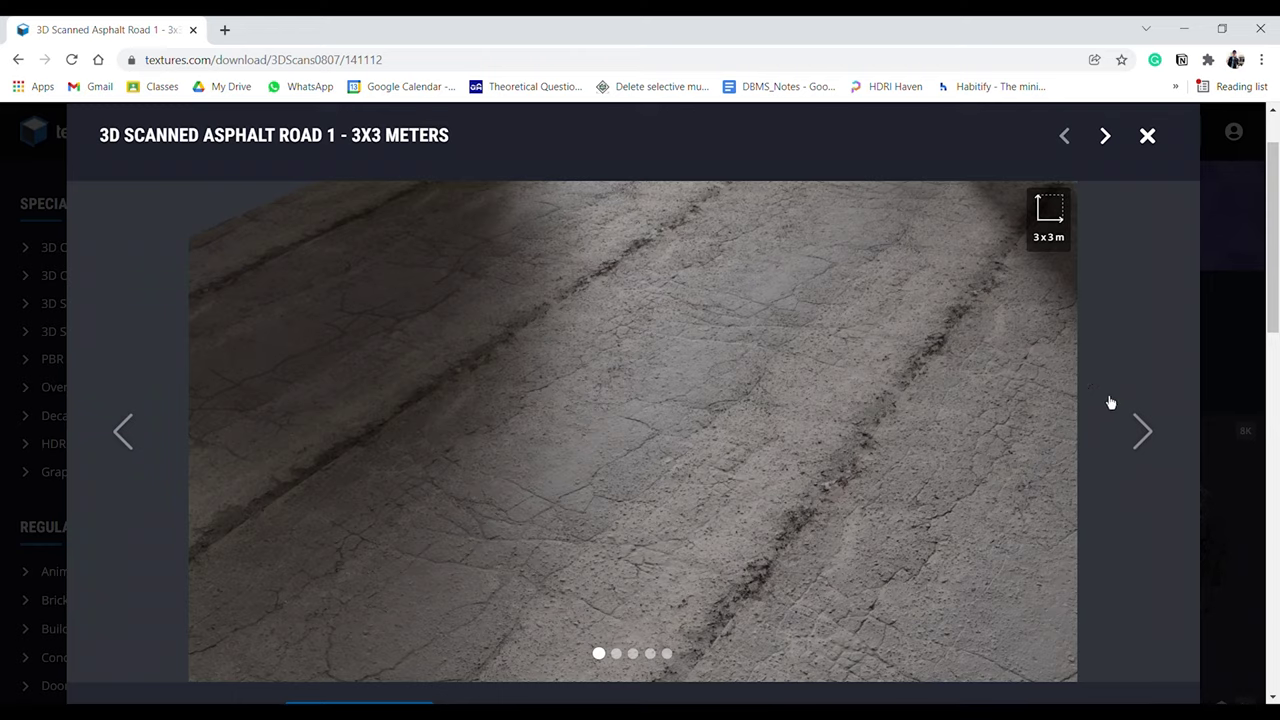
Step: Page through the preview images of the 3D Scanned Asphalt Road 1 texture on textures.com
{"action": "left_click", "coordinate": [1145, 436]}
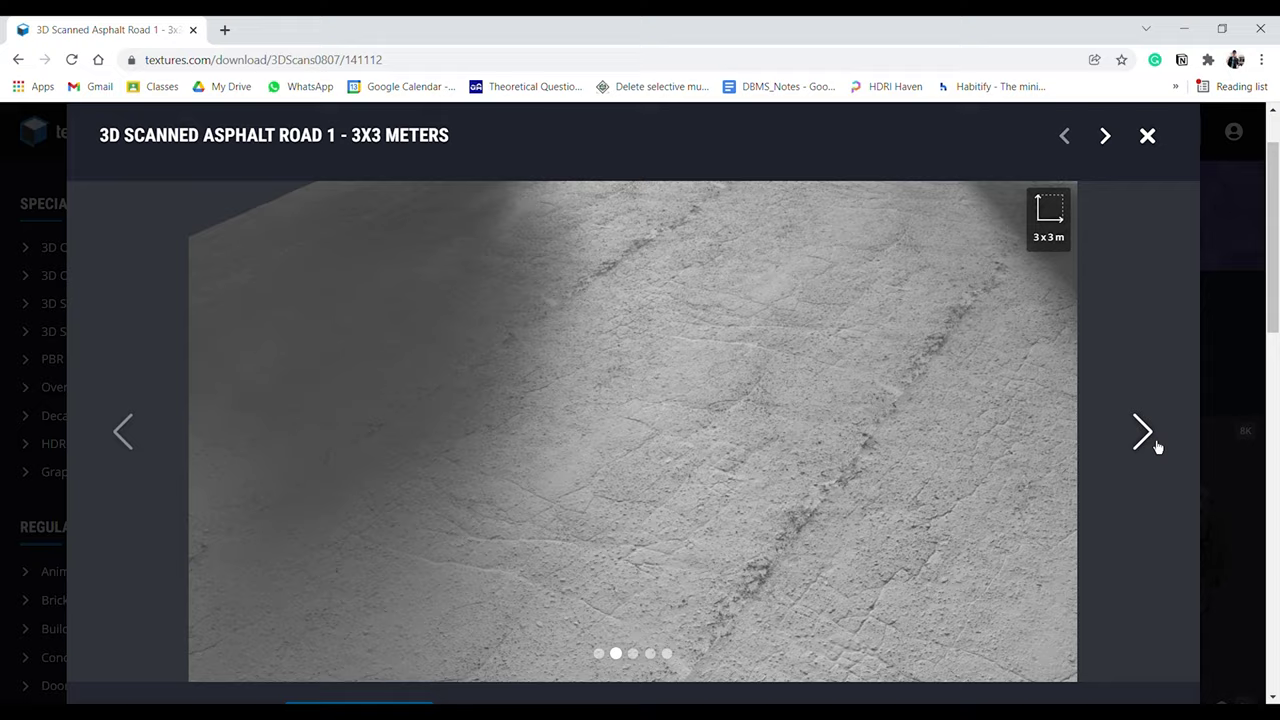
{"action": "left_click", "coordinate": [1157, 447]}
{"action": "left_click", "coordinate": [1157, 447]}
{"action": "left_click", "coordinate": [1157, 447]}
{"action": "left_click", "coordinate": [1157, 447]}
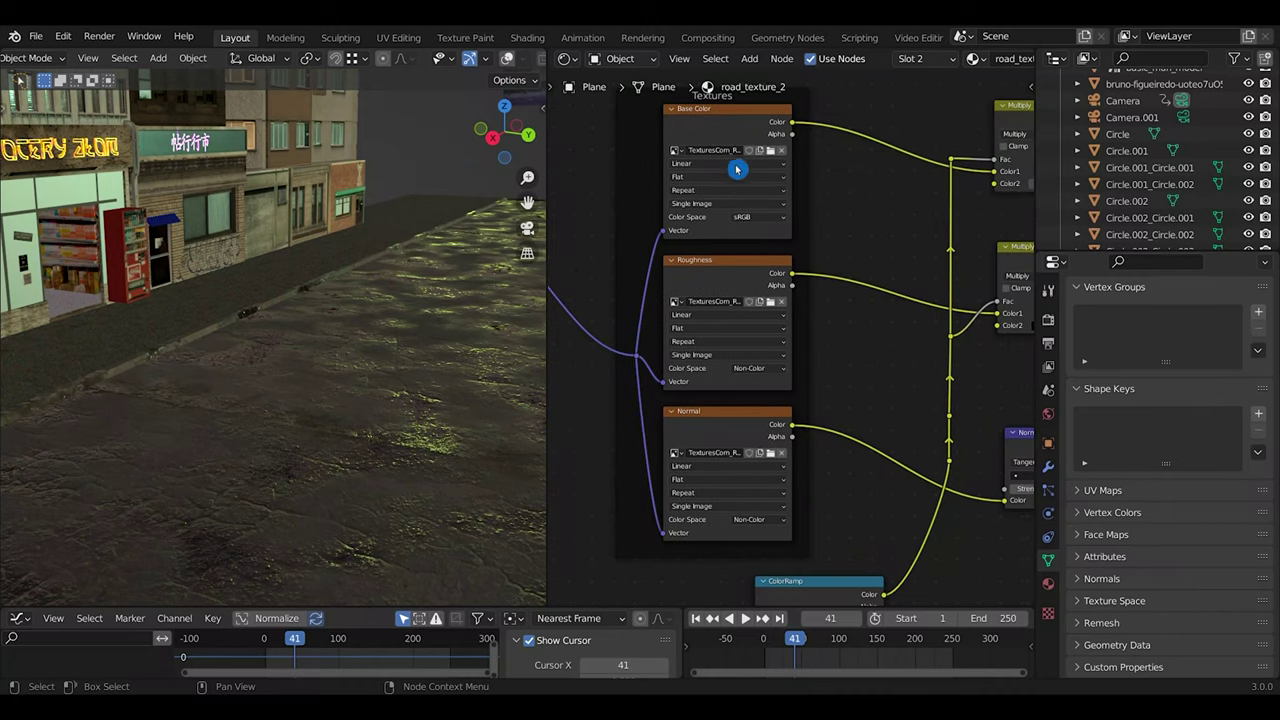
Step: Examine the road_texture_2 image textures and the Geometry, Noise Texture and ColorRamp nodes that form the road's mask
{"action": "middle_click_drag", "start_coordinate": [737, 166], "coordinate": [717, 199]}
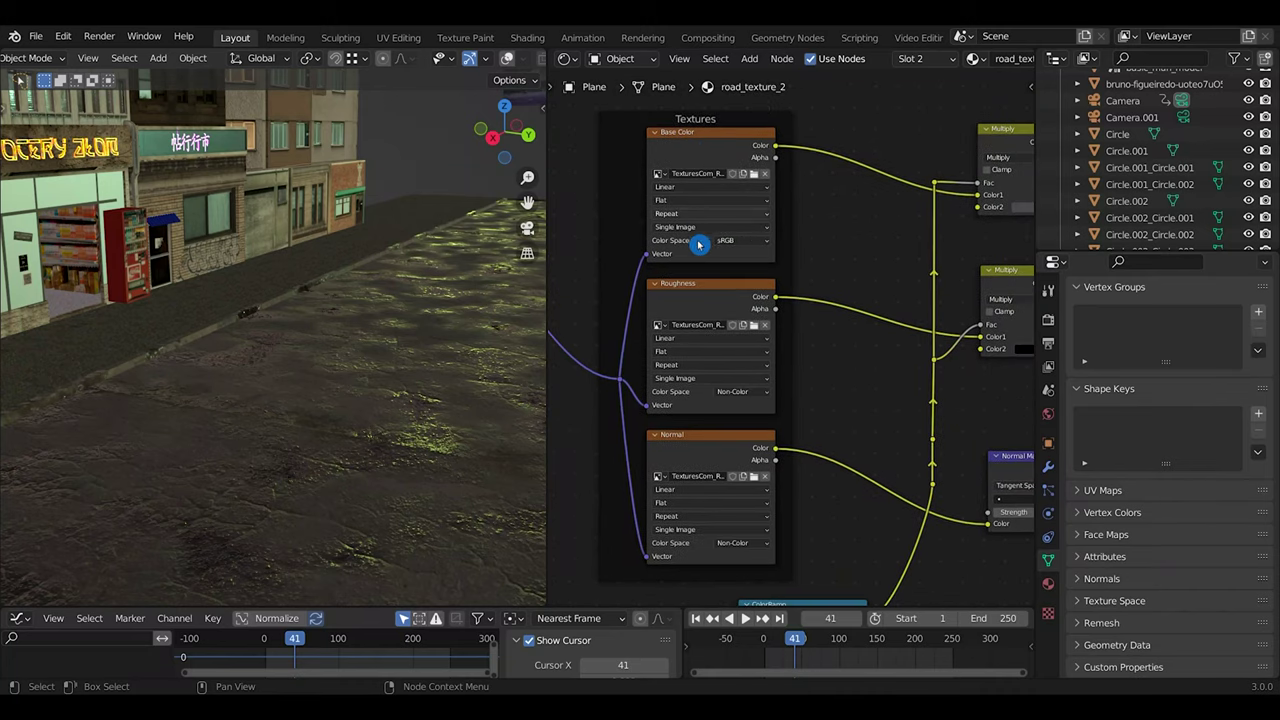
{"action": "middle_click_drag", "start_coordinate": [786, 390], "coordinate": [806, 353]}
{"action": "scroll", "coordinate": [657, 345], "scroll_direction": "down", "scroll_amount": 2}
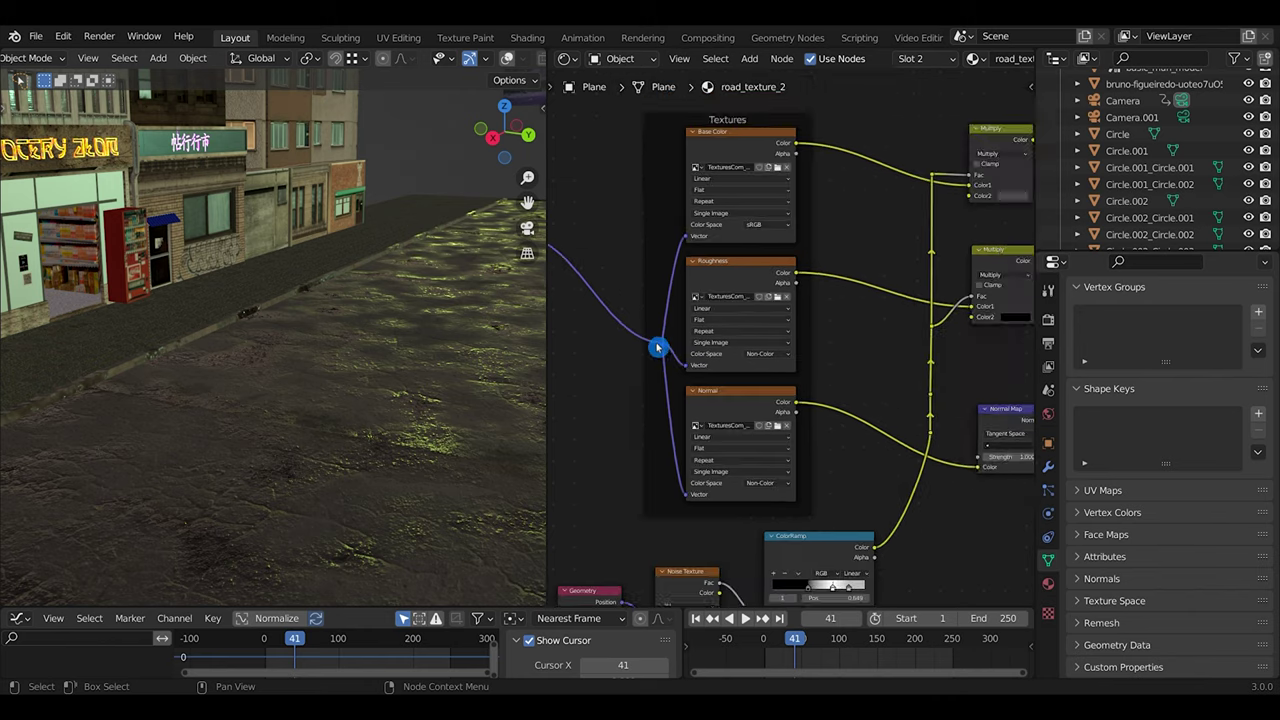
{"action": "middle_click_drag", "start_coordinate": [657, 347], "coordinate": [853, 350]}
{"action": "scroll", "coordinate": [805, 354], "scroll_direction": "up", "scroll_amount": 2}
{"action": "middle_click_drag", "start_coordinate": [752, 348], "coordinate": [590, 85]}
{"action": "scroll", "coordinate": [667, 378], "scroll_direction": "up", "scroll_amount": 1}
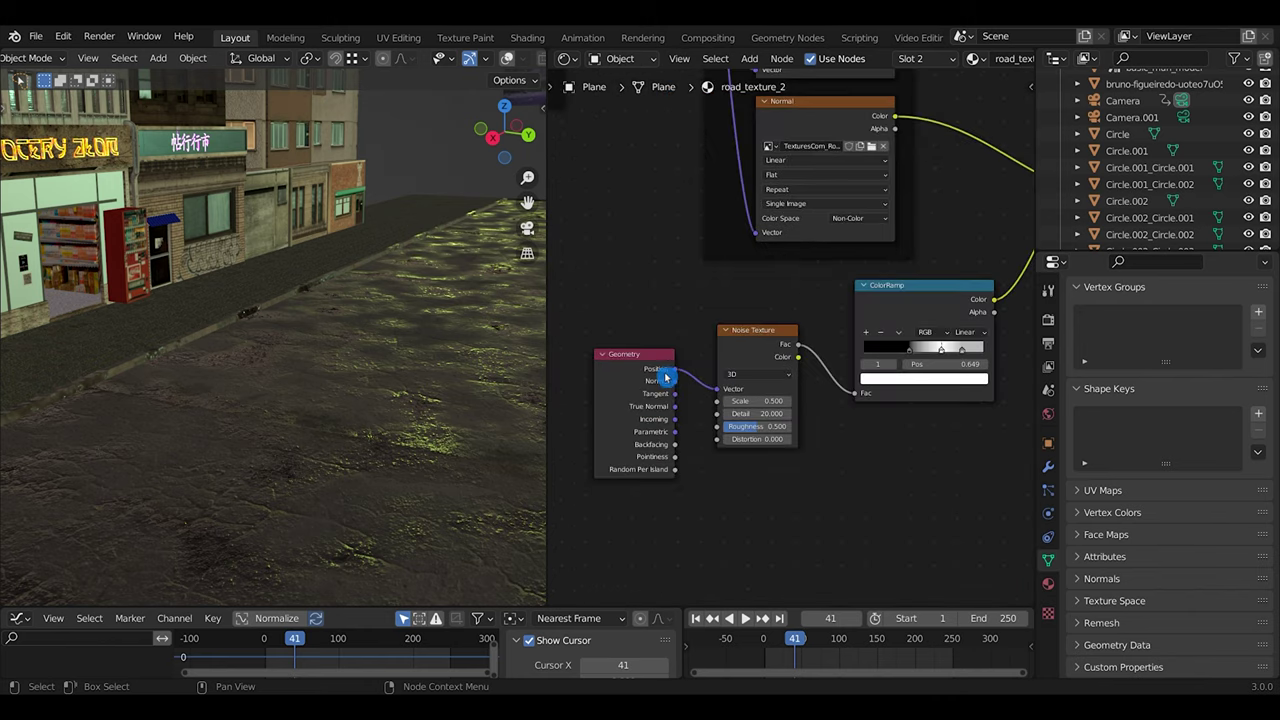
{"action": "left_click", "coordinate": [725, 401]}
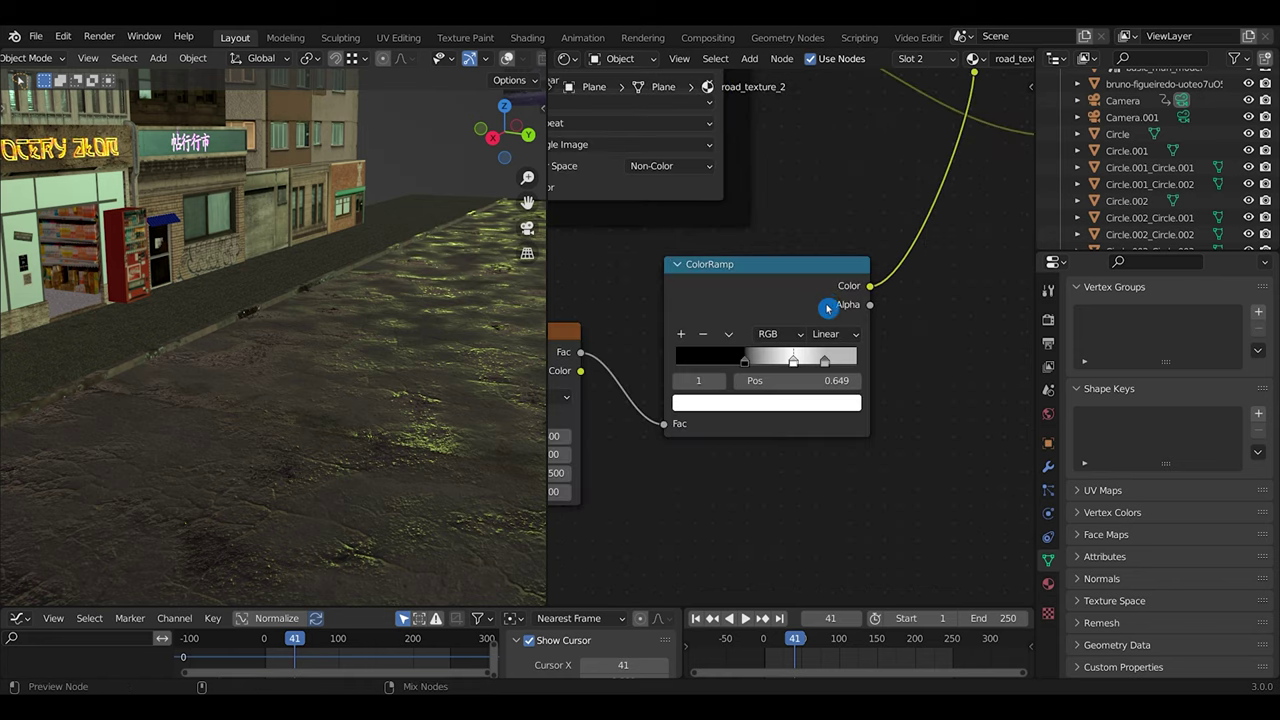
{"action": "left_click", "coordinate": [830, 316], "text": "ctrl+shift"}
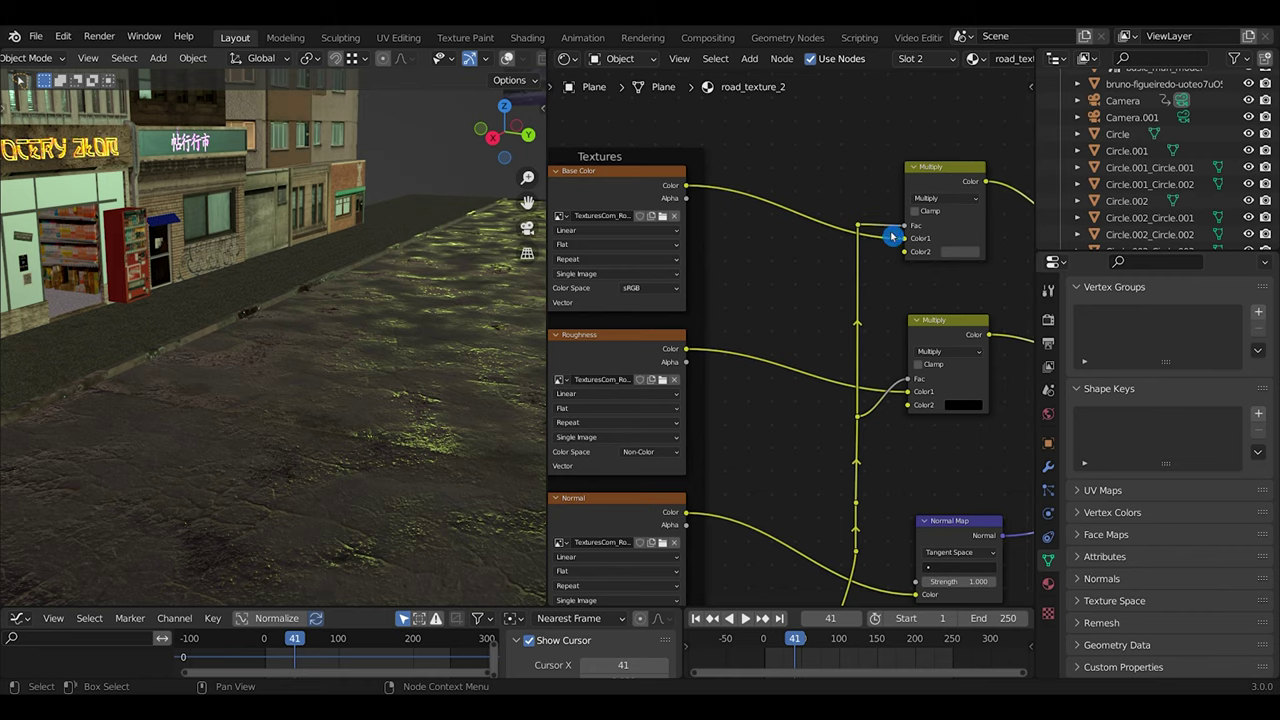
Step: Examine how the ColorRamp mask drives the Multiply nodes for the road's base color and roughness
{"action": "middle_click_drag", "start_coordinate": [869, 368], "coordinate": [866, 258]}
{"action": "scroll", "coordinate": [866, 258], "scroll_direction": "down", "scroll_amount": 2}
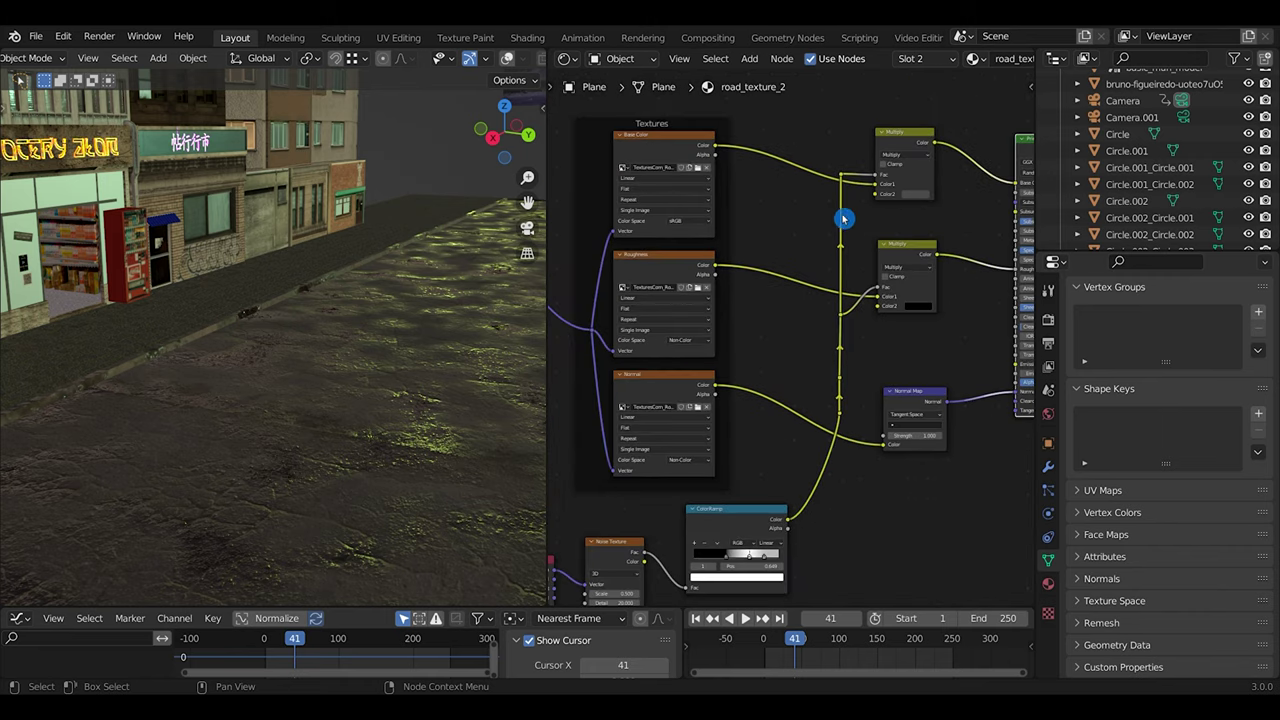
{"action": "scroll", "coordinate": [783, 357], "scroll_direction": "up", "scroll_amount": 3}
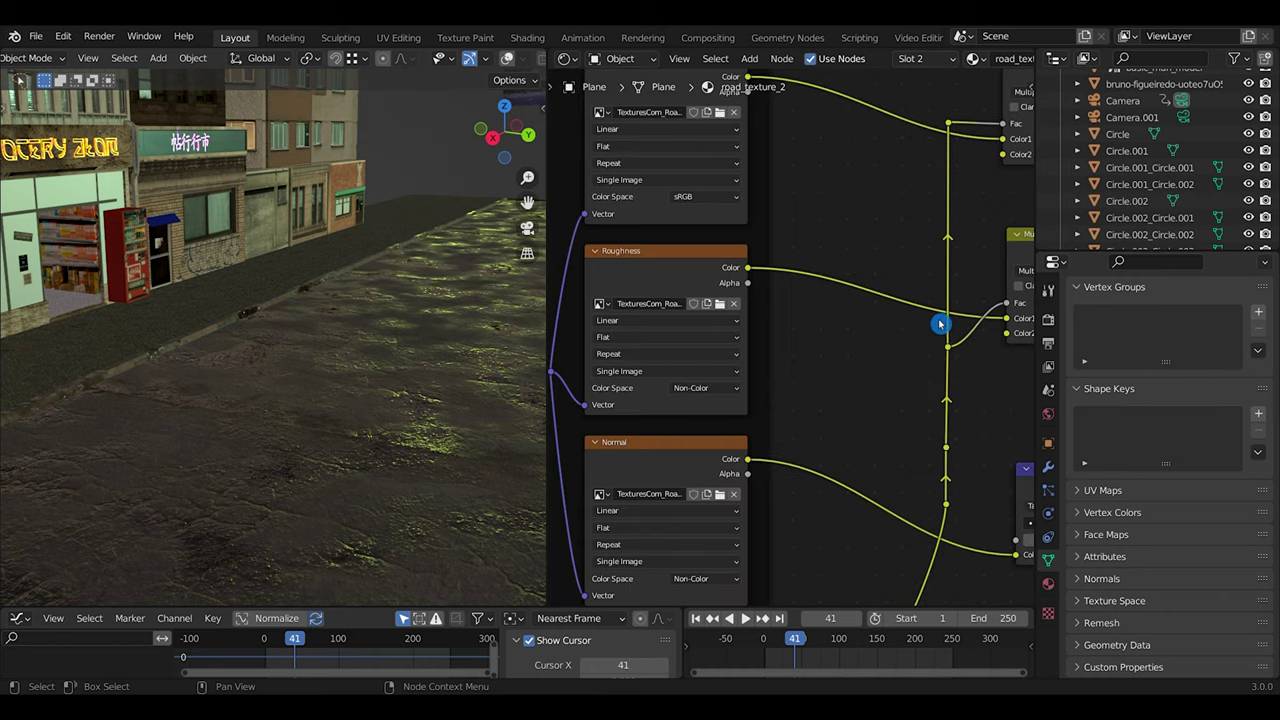
{"action": "middle_click_drag", "start_coordinate": [993, 319], "coordinate": [715, 318]}
{"action": "scroll", "coordinate": [664, 303], "scroll_direction": "up", "scroll_amount": 1}
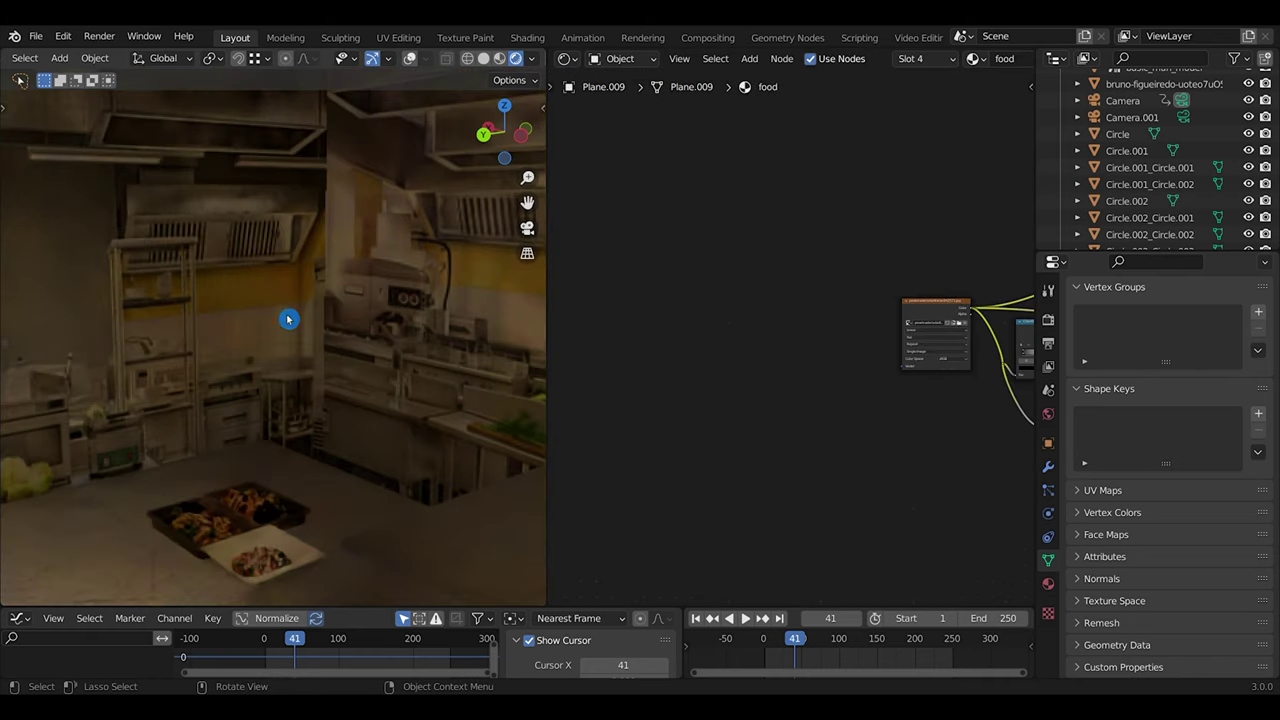
Step: Look over the kitchen interior and inspect the Emission material of the overhead restaurant image plane
{"action": "middle_click_drag", "start_coordinate": [400, 309], "coordinate": [246, 343]}
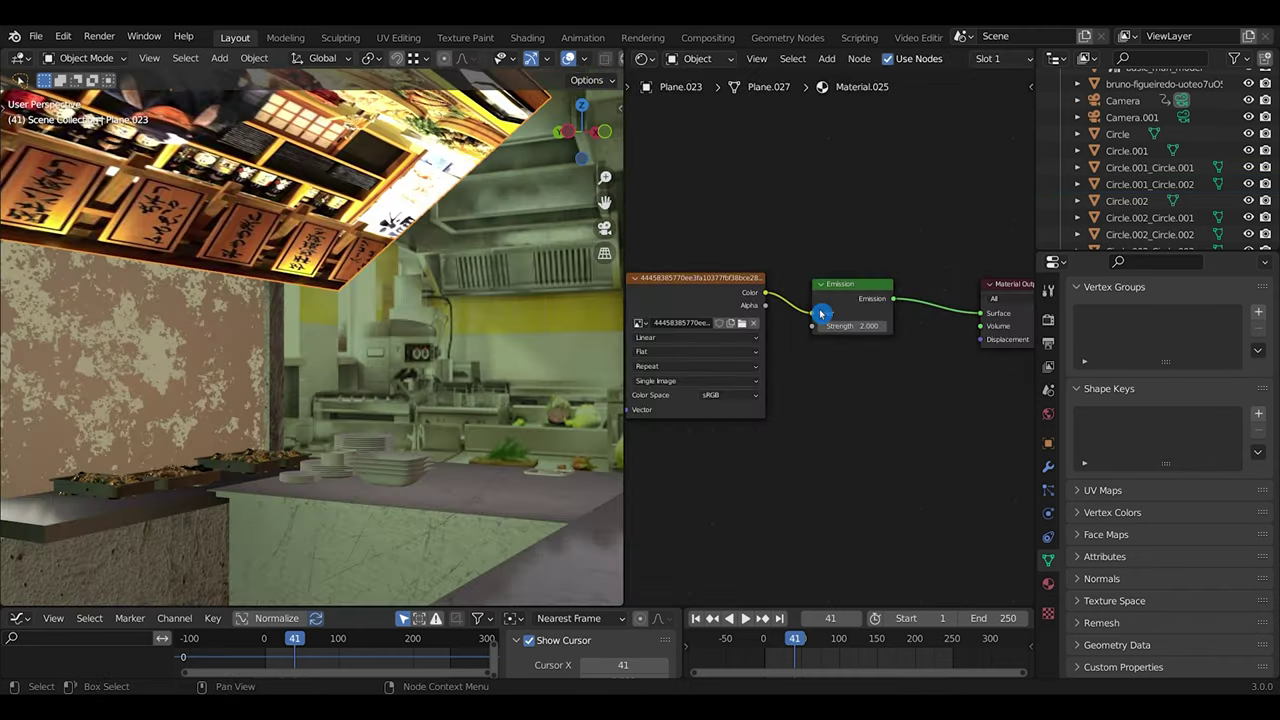
{"action": "scroll", "coordinate": [820, 300], "scroll_direction": "up", "scroll_amount": 3}
{"action": "middle_click_drag", "start_coordinate": [813, 287], "coordinate": [650, 299]}
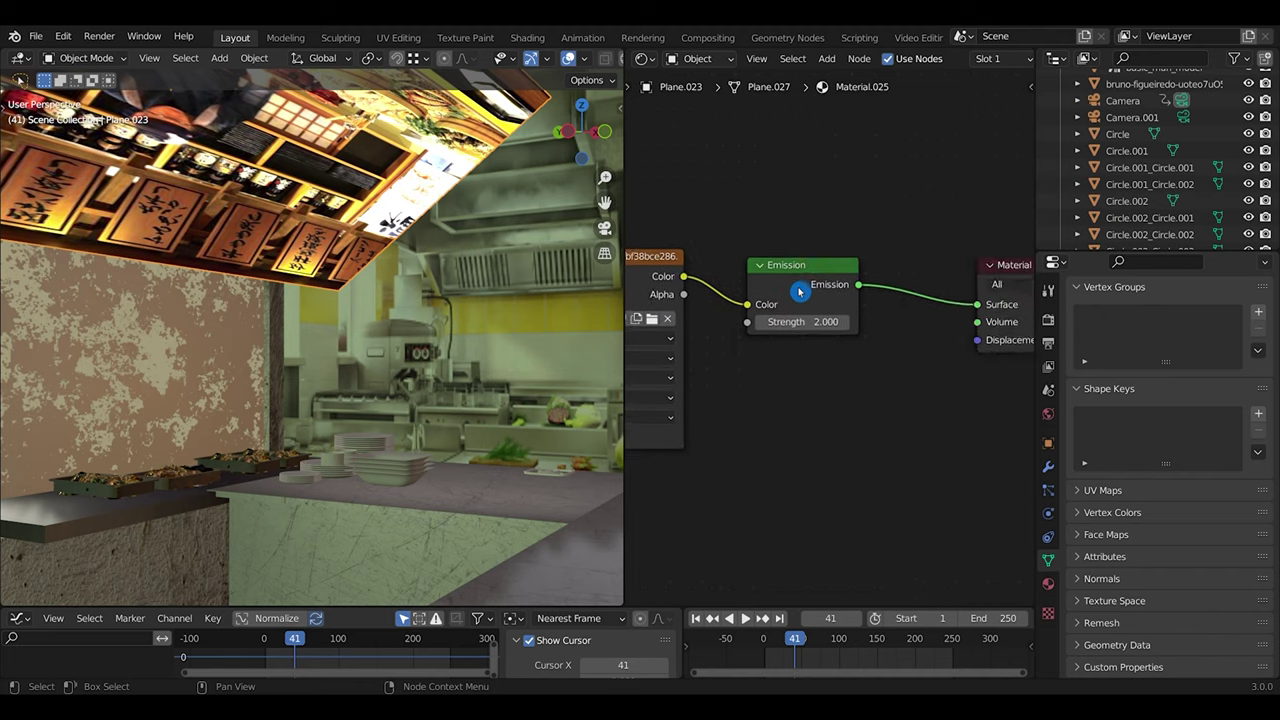
{"action": "scroll", "coordinate": [835, 290], "scroll_direction": "up", "scroll_amount": 3}
{"action": "scroll", "coordinate": [838, 289], "scroll_direction": "down", "scroll_amount": 2}
{"action": "middle_click_drag", "start_coordinate": [842, 284], "coordinate": [784, 292]}
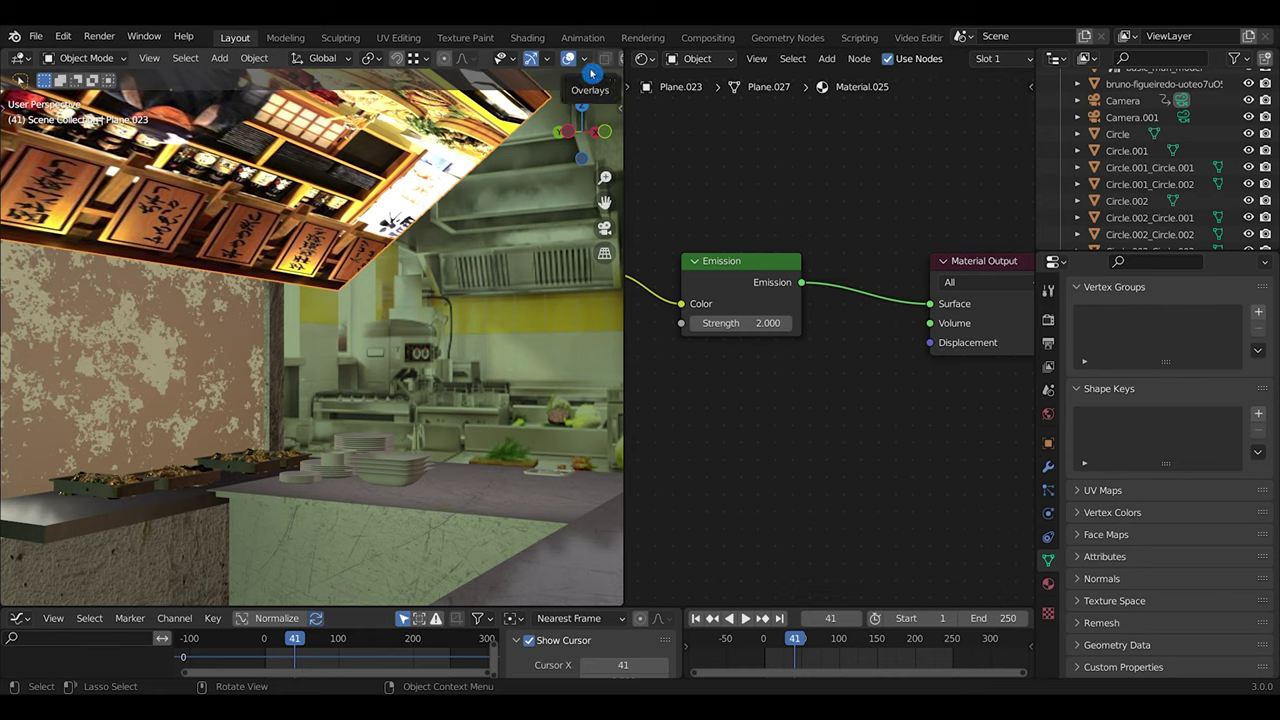
Step: Check the Ray Visibility settings of the emissive image planes used to light the scene
{"action": "left_click", "coordinate": [1048, 443]}
{"action": "scroll", "coordinate": [1160, 445], "scroll_direction": "down", "scroll_amount": 2}
{"action": "scroll", "coordinate": [1160, 450], "scroll_direction": "down", "scroll_amount": 6}
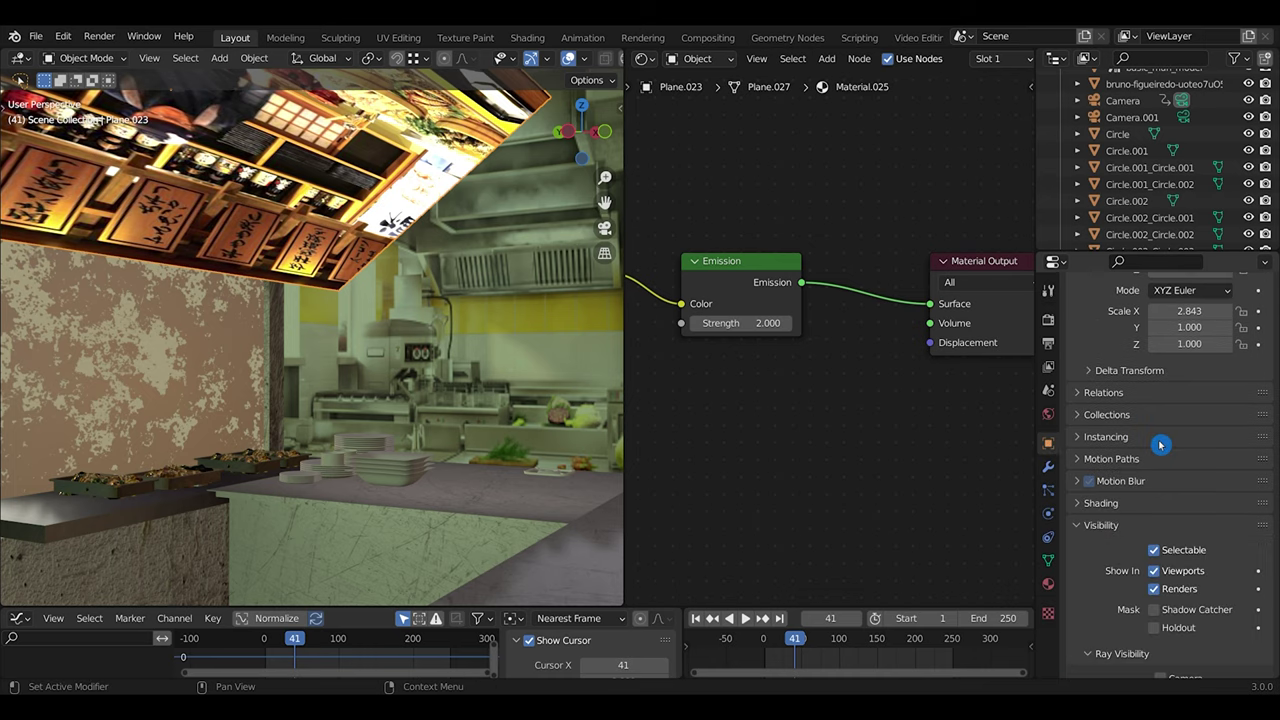
{"action": "scroll", "coordinate": [1133, 449], "scroll_direction": "down", "scroll_amount": 4}
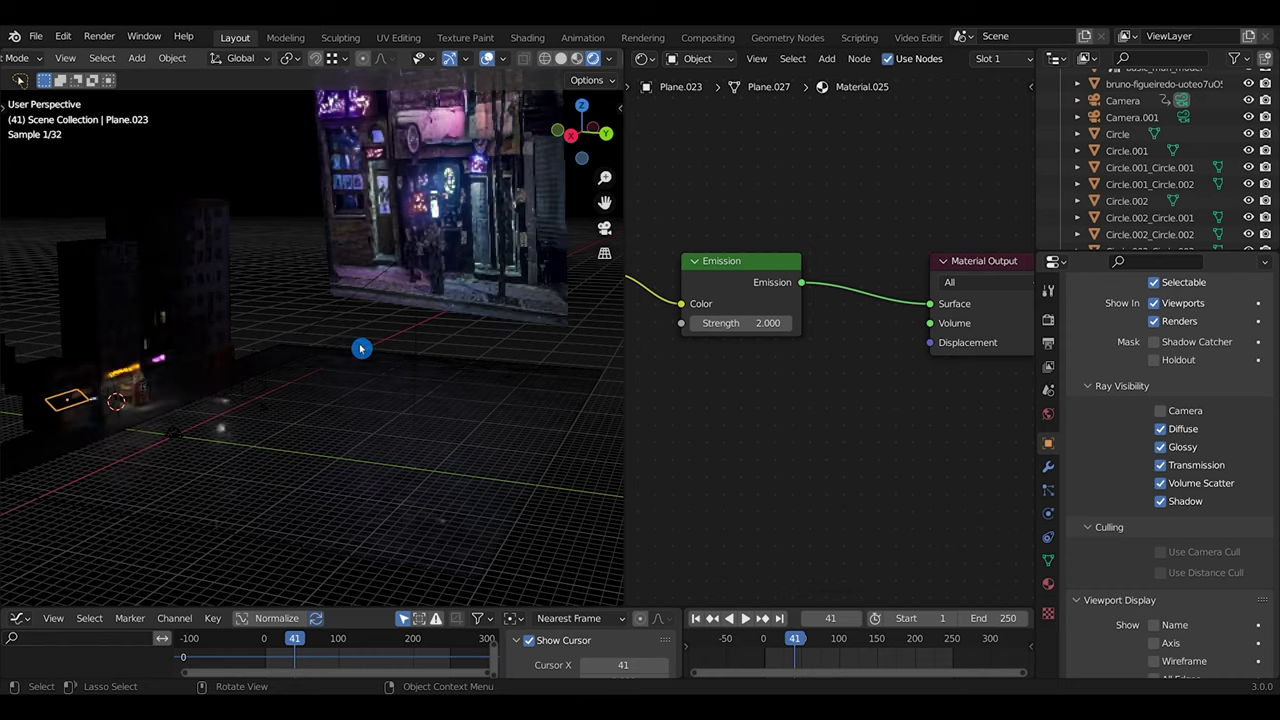
{"action": "left_click", "coordinate": [463, 197]}
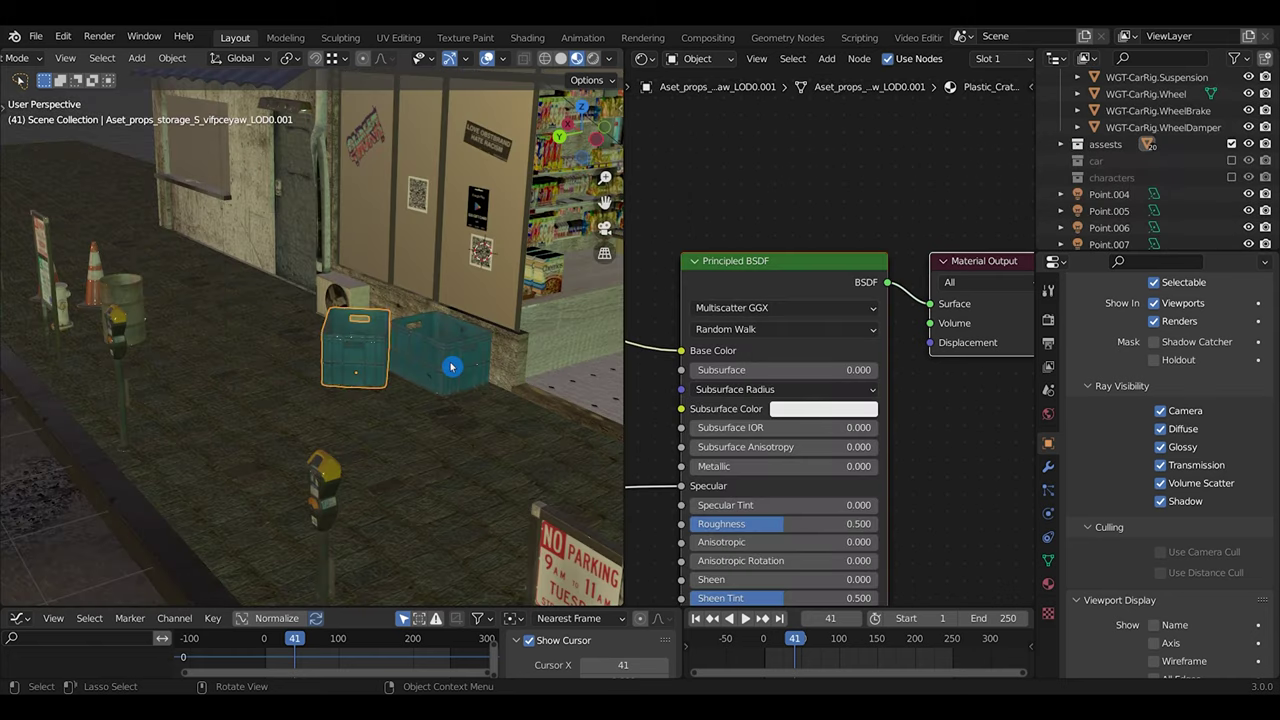
Step: Inspect the blue plastic crates outside the shop and browse the 3D Assets in Quixel Bridge for the matching crate
{"action": "left_click", "coordinate": [451, 367]}
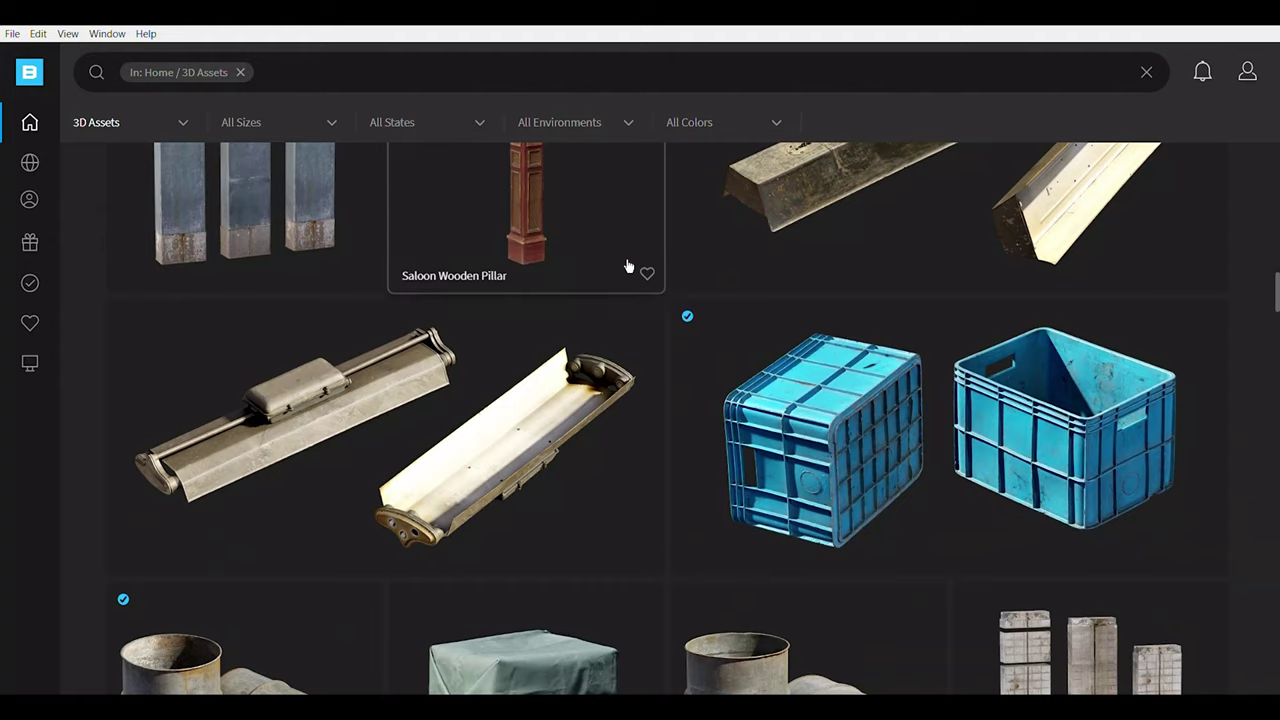
{"action": "scroll", "coordinate": [629, 270], "scroll_direction": "down", "scroll_amount": 1}
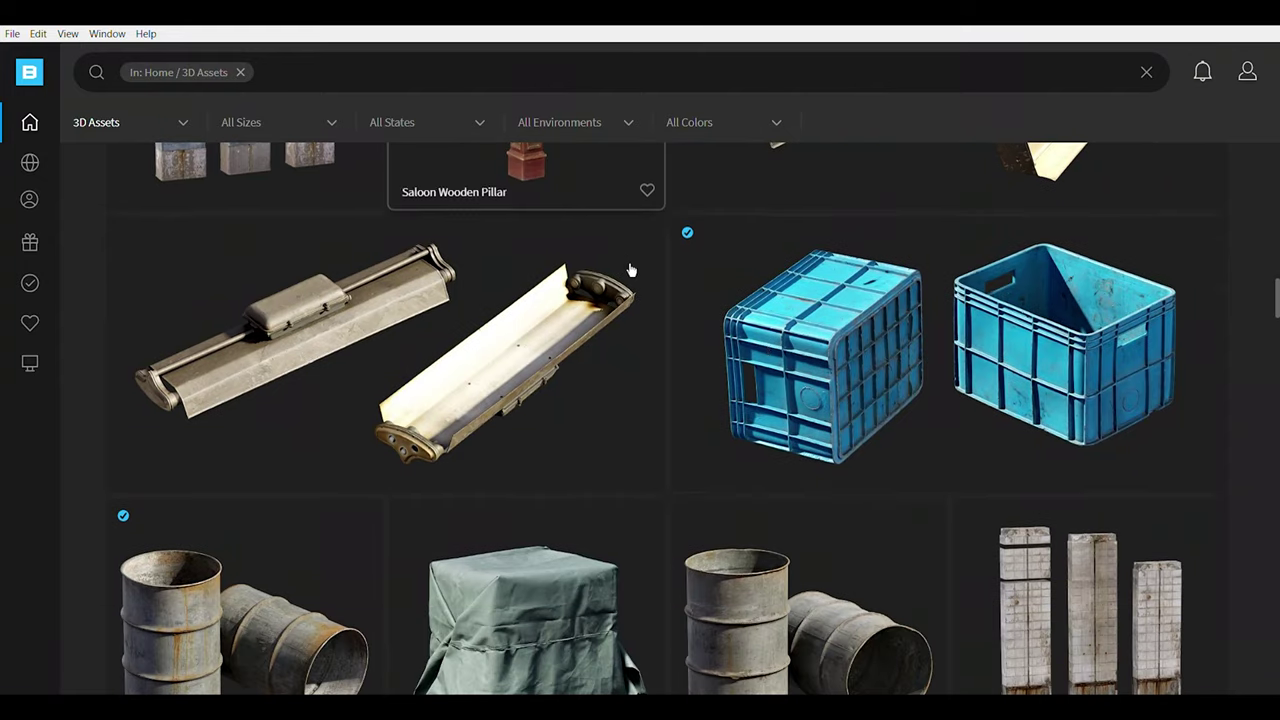
{"action": "scroll", "coordinate": [793, 378], "scroll_direction": "down", "scroll_amount": 1}
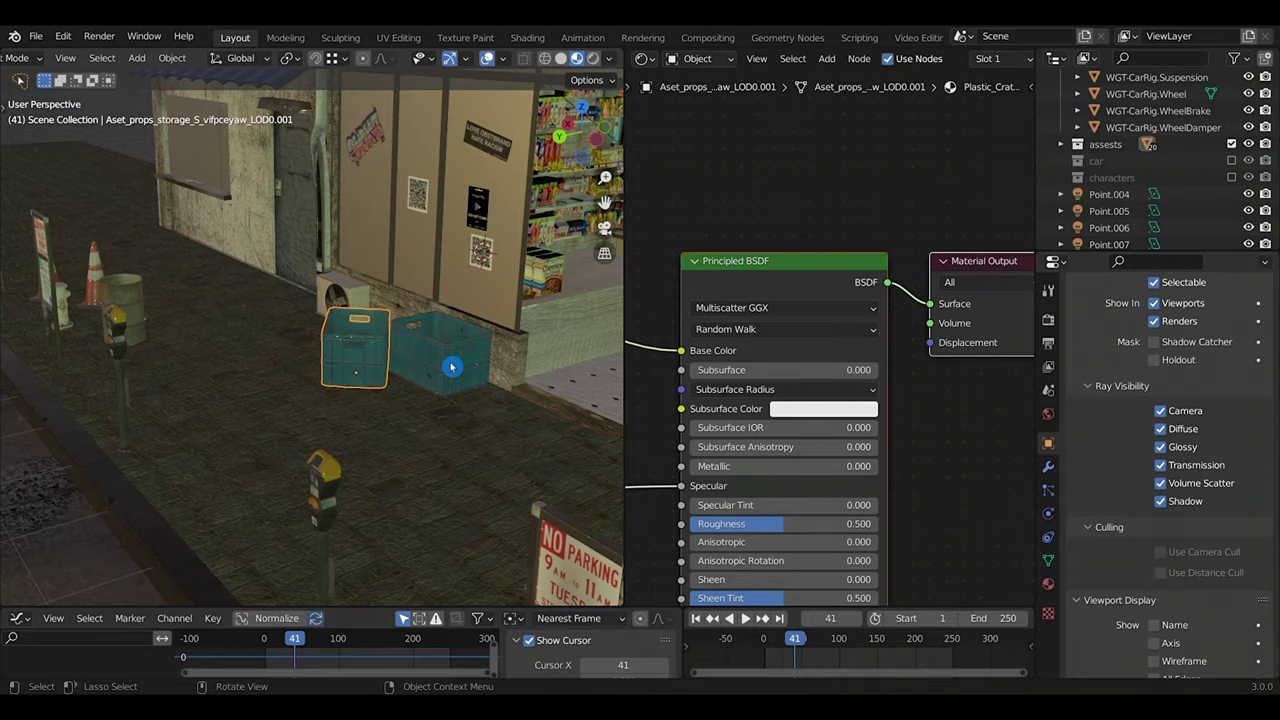
{"action": "left_click", "coordinate": [452, 367]}
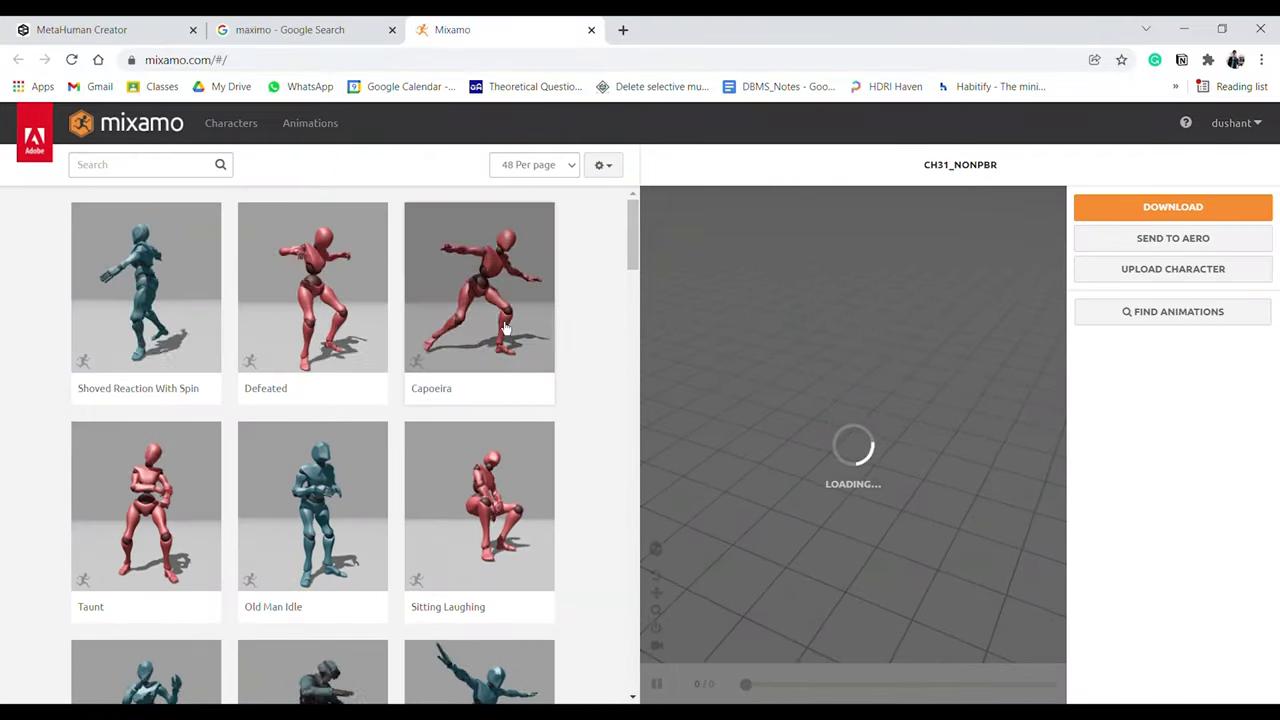
Step: Browse the Mixamo characters, choose James and rotate the preview to view him from the side
{"action": "left_click", "coordinate": [231, 123]}
{"action": "scroll", "coordinate": [374, 298], "scroll_direction": "down", "scroll_amount": 10}
{"action": "scroll", "coordinate": [374, 298], "scroll_direction": "down", "scroll_amount": 5}
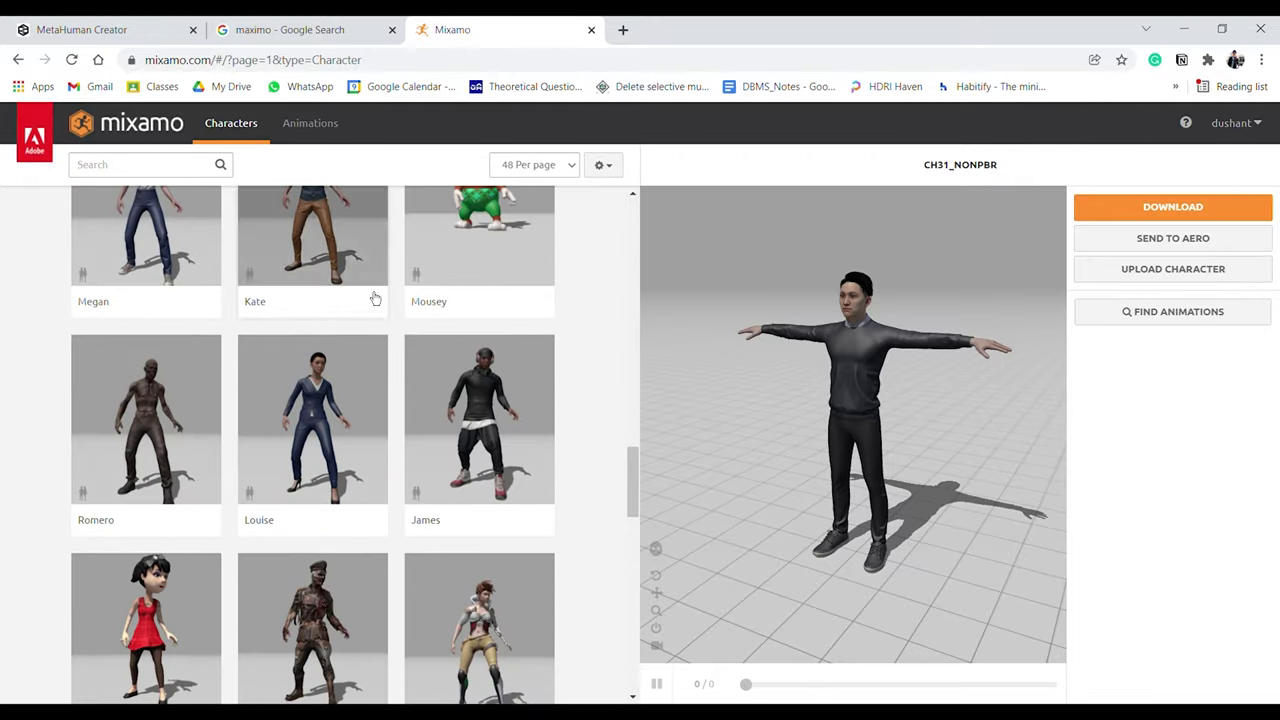
{"action": "left_click", "coordinate": [451, 380]}
{"action": "left_click_drag", "start_coordinate": [763, 434], "coordinate": [740, 388]}
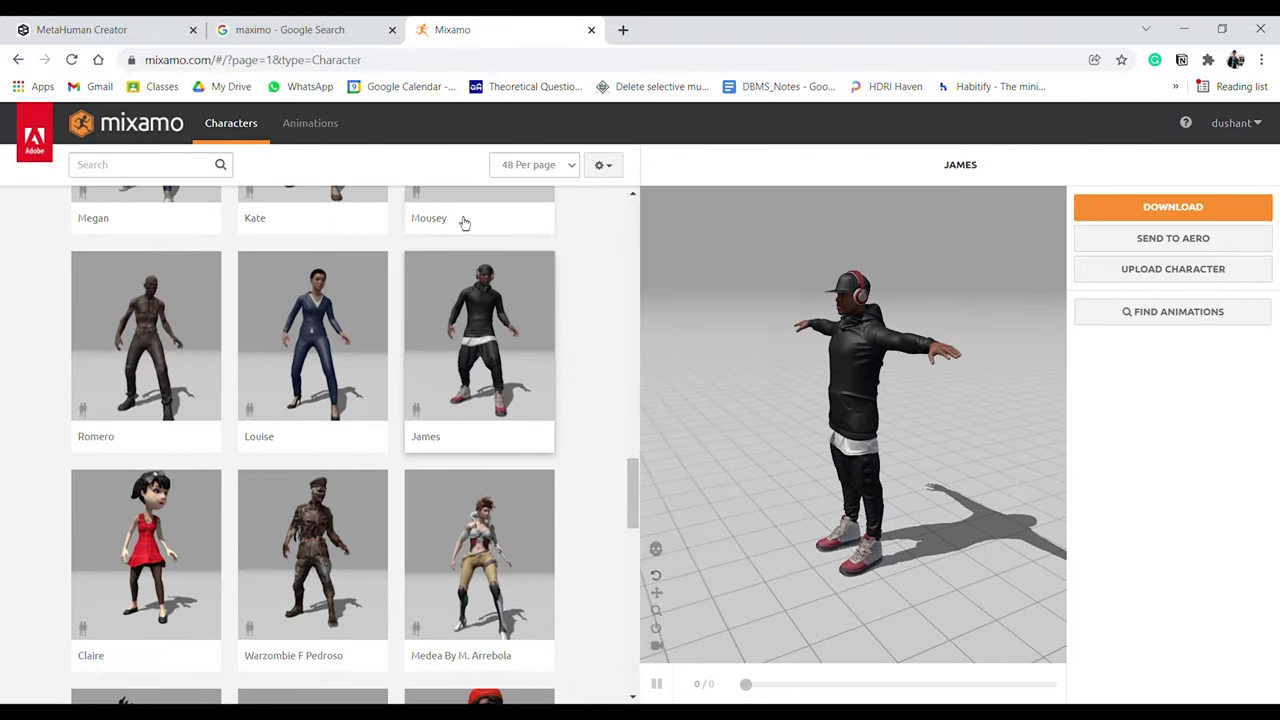
Step: Apply the Strut Walking animation to the James character and make it play In Place
{"action": "left_click", "coordinate": [310, 124]}
{"action": "scroll", "coordinate": [284, 320], "scroll_direction": "down", "scroll_amount": 4}
{"action": "left_click", "coordinate": [286, 322]}
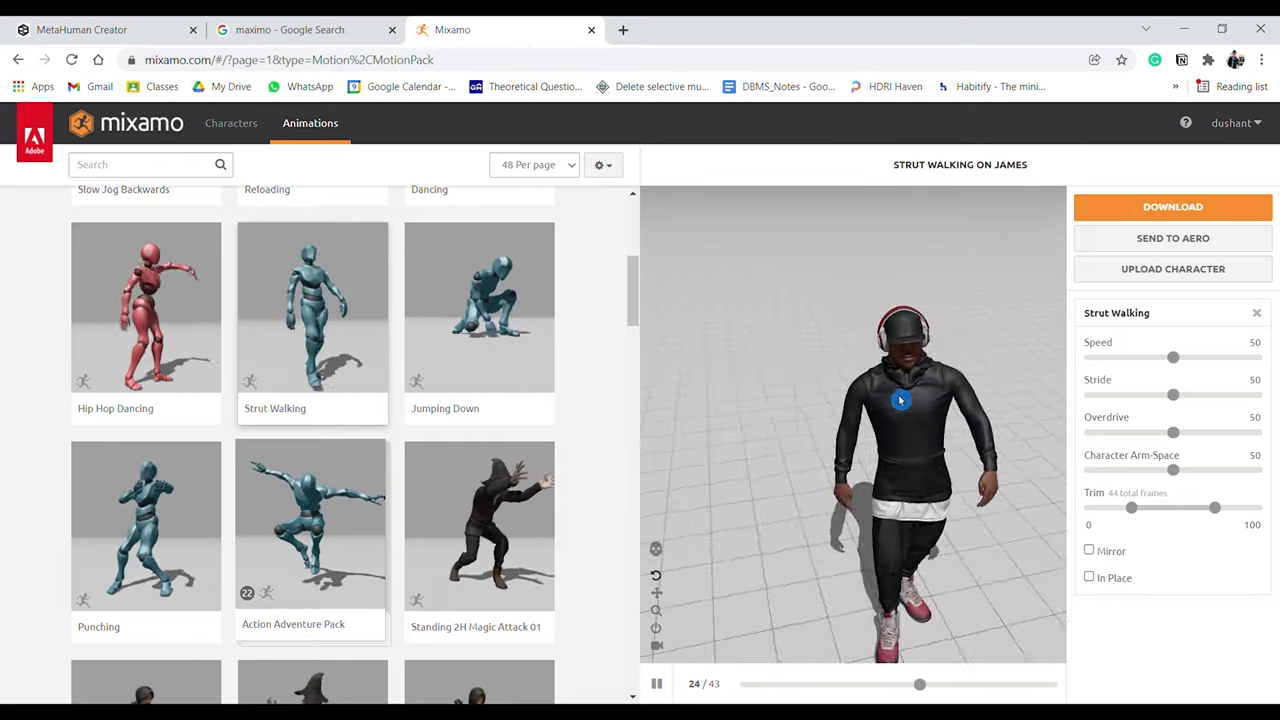
{"action": "left_click", "coordinate": [1090, 578]}
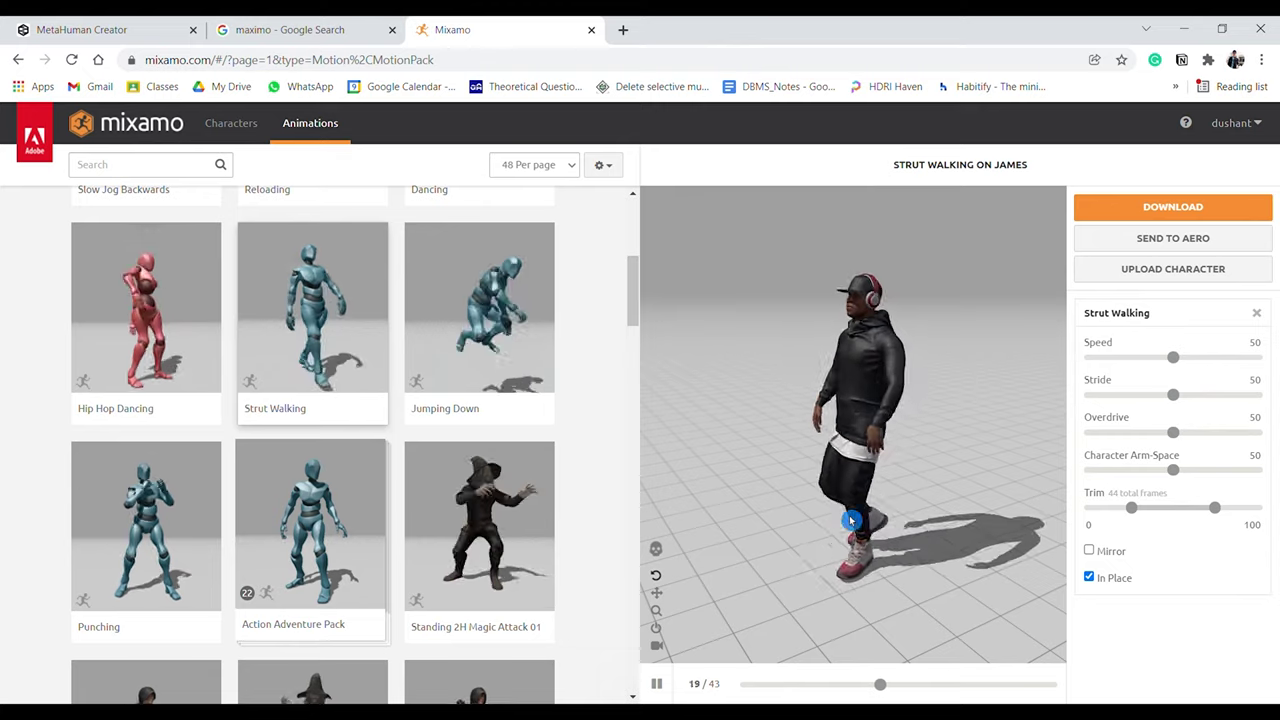
Step: Download the animated character as FBX Binary with skin at 24 frames per second and no keyframe reduction
{"action": "left_click", "coordinate": [1192, 216]}
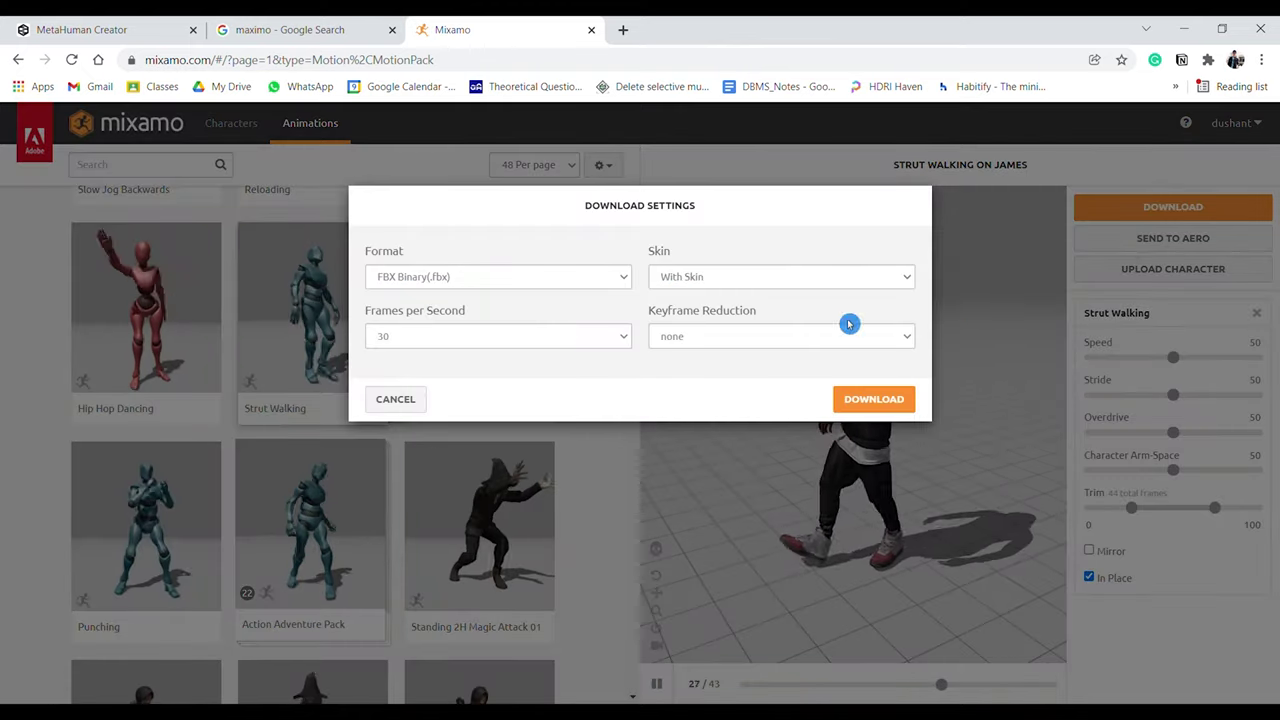
{"action": "left_click", "coordinate": [450, 363]}
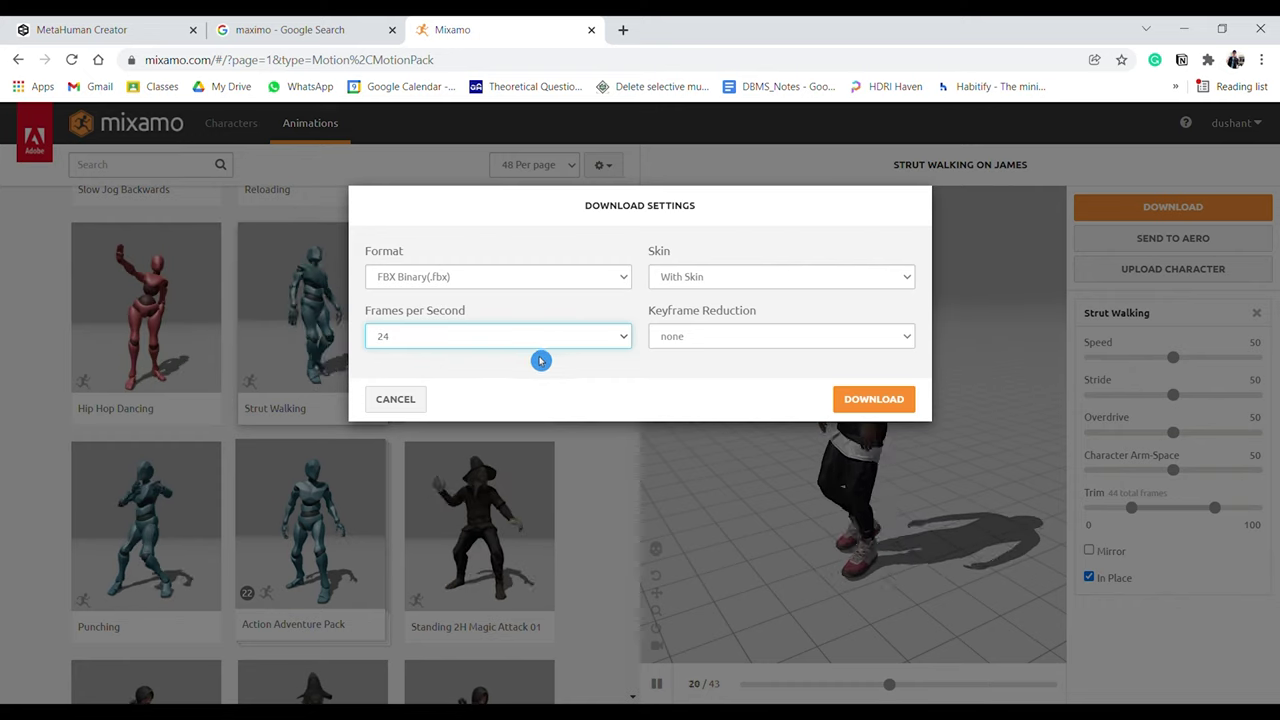
{"action": "left_click", "coordinate": [614, 375]}
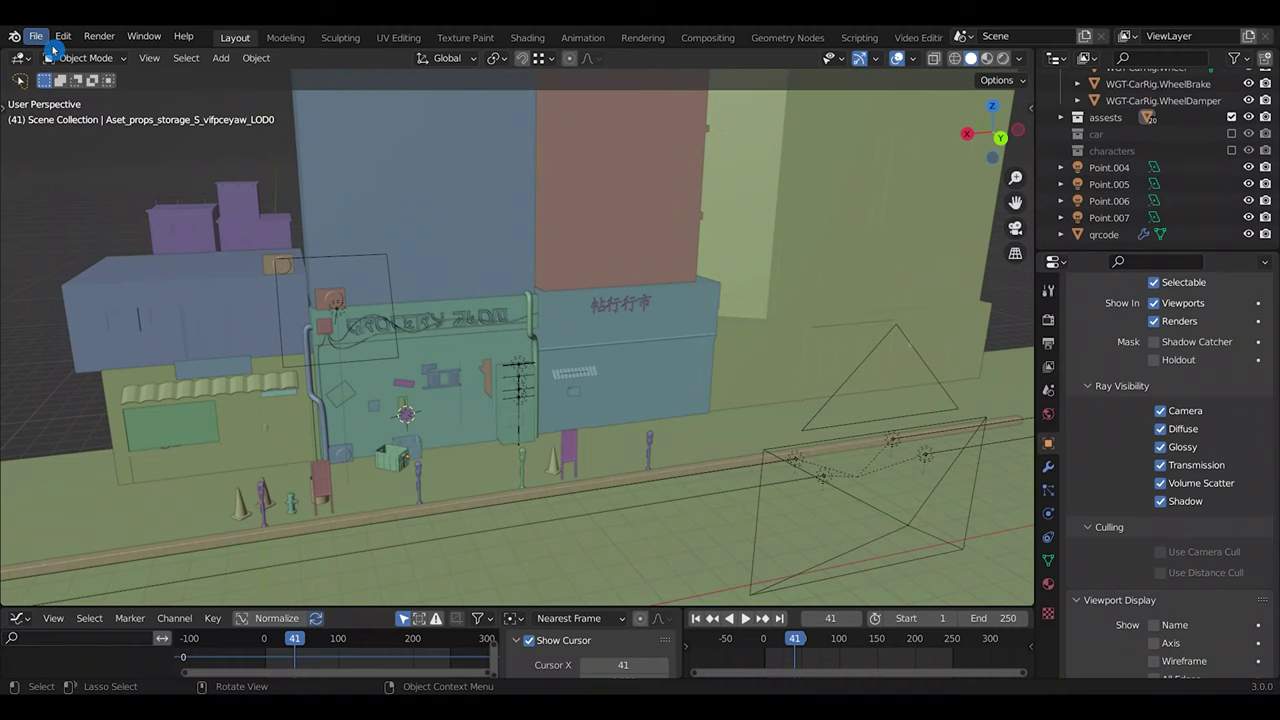
Step: Switch to Blender and import the downloaded walking character into the street scene
{"action": "left_click", "coordinate": [35, 36]}
{"action": "mouse_move", "coordinate": [105, 265]}
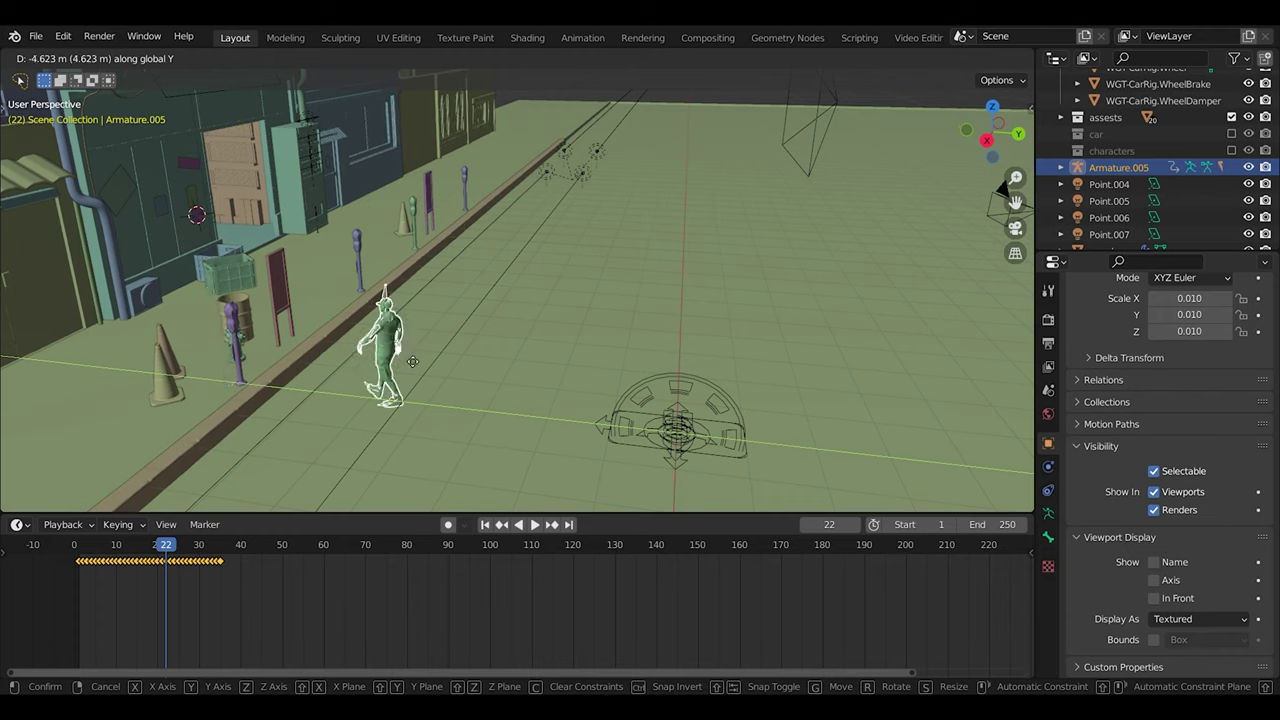
Step: Move the walking character along the Y and X axes onto the pavement by the shops and rotate it about Z
{"action": "left_click", "coordinate": [211, 352]}
{"action": "key", "text": "g"}
{"action": "key", "text": "x"}
{"action": "left_click", "coordinate": [434, 200]}
{"action": "key", "text": "r"}
{"action": "key", "text": "z"}
{"action": "left_click", "coordinate": [441, 206]}
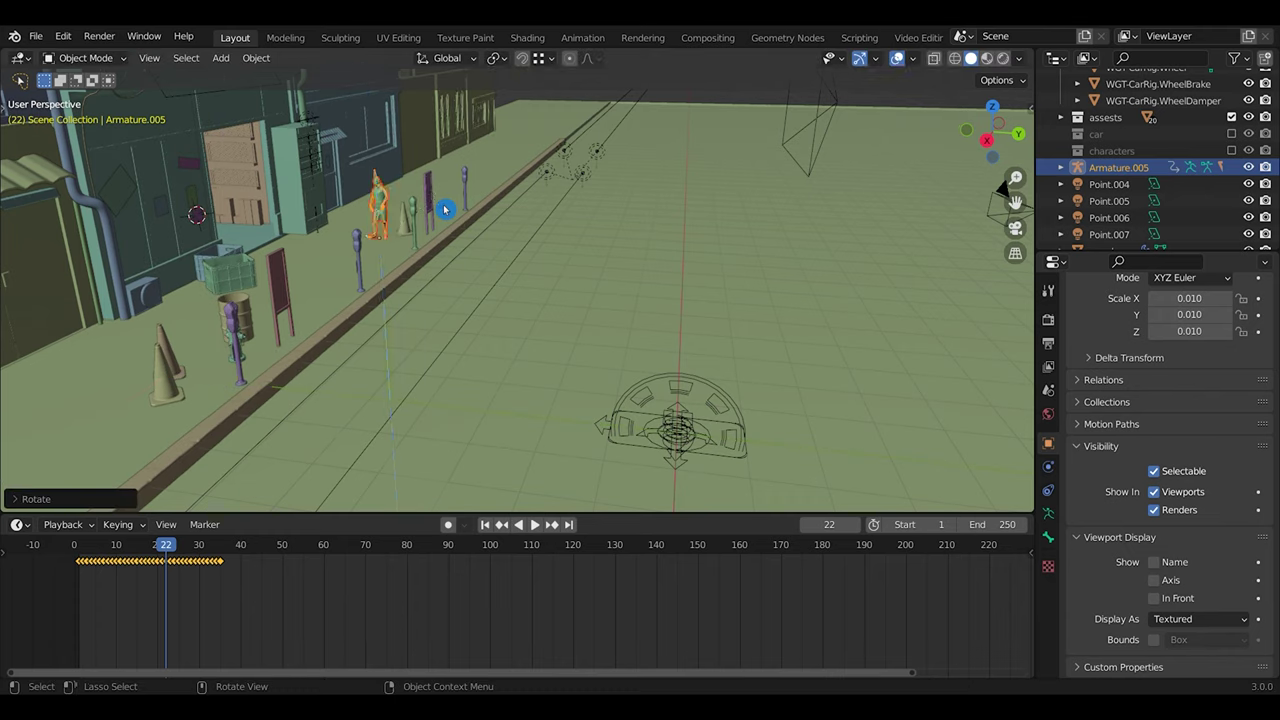
Step: Adjust the character's height along Z so its feet stand on the pavement
{"action": "key", "text": "KP_Decimal"}
{"action": "middle_click_drag", "start_coordinate": [606, 291], "coordinate": [488, 305]}
{"action": "key", "text": "g"}
{"action": "key", "text": "z"}
{"action": "left_click", "coordinate": [485, 371]}
{"action": "middle_click_drag", "start_coordinate": [485, 371], "coordinate": [561, 341]}
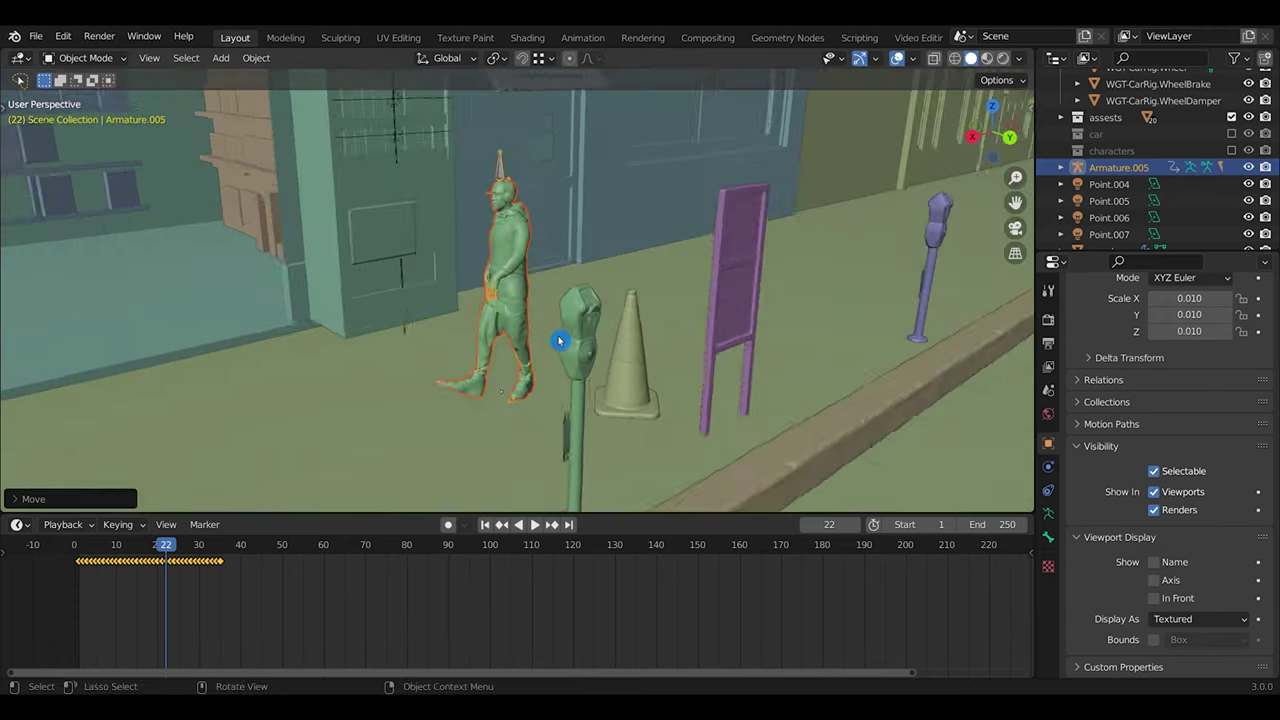
{"action": "scroll", "coordinate": [561, 341], "scroll_direction": "up", "scroll_amount": 1}
Step: Preview the walk past its last keyframe and loop it with Make Cyclic (F-Modifier) extrapolation
{"action": "left_click_drag", "start_coordinate": [97, 548], "coordinate": [276, 559]}
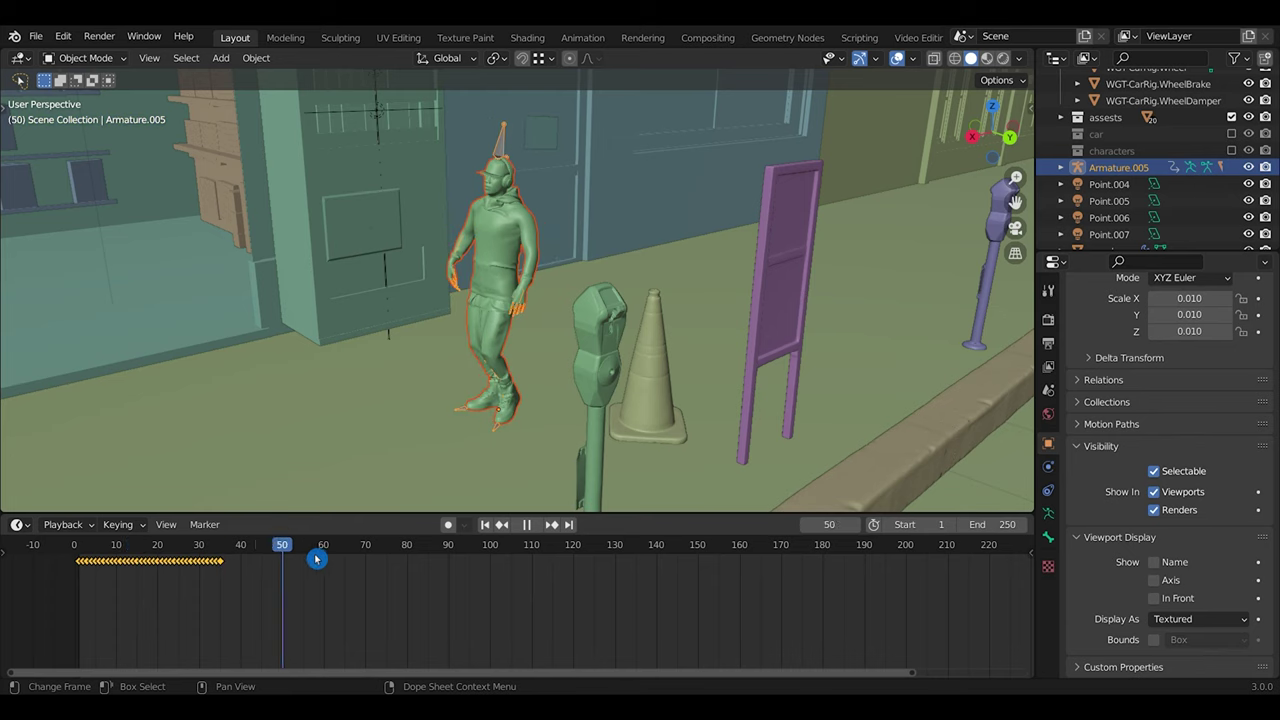
{"action": "key", "text": "space"}
{"action": "key", "text": "shift+e"}
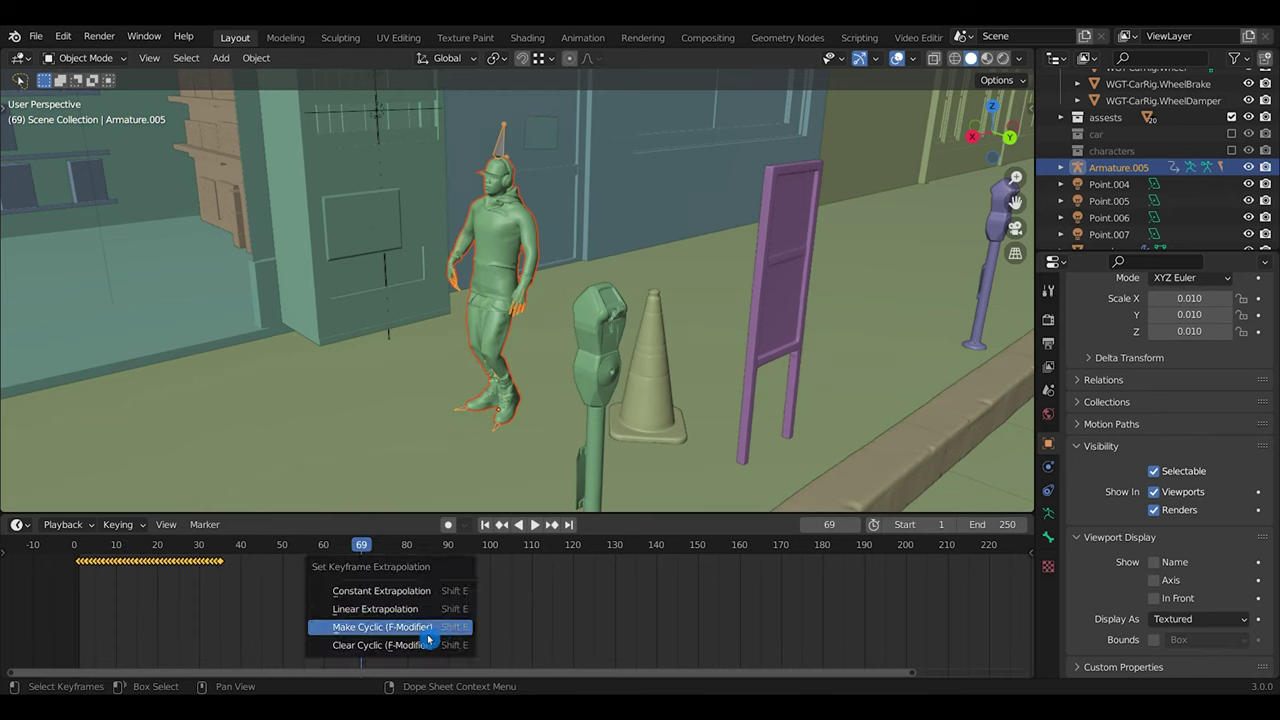
{"action": "left_click", "coordinate": [420, 638]}
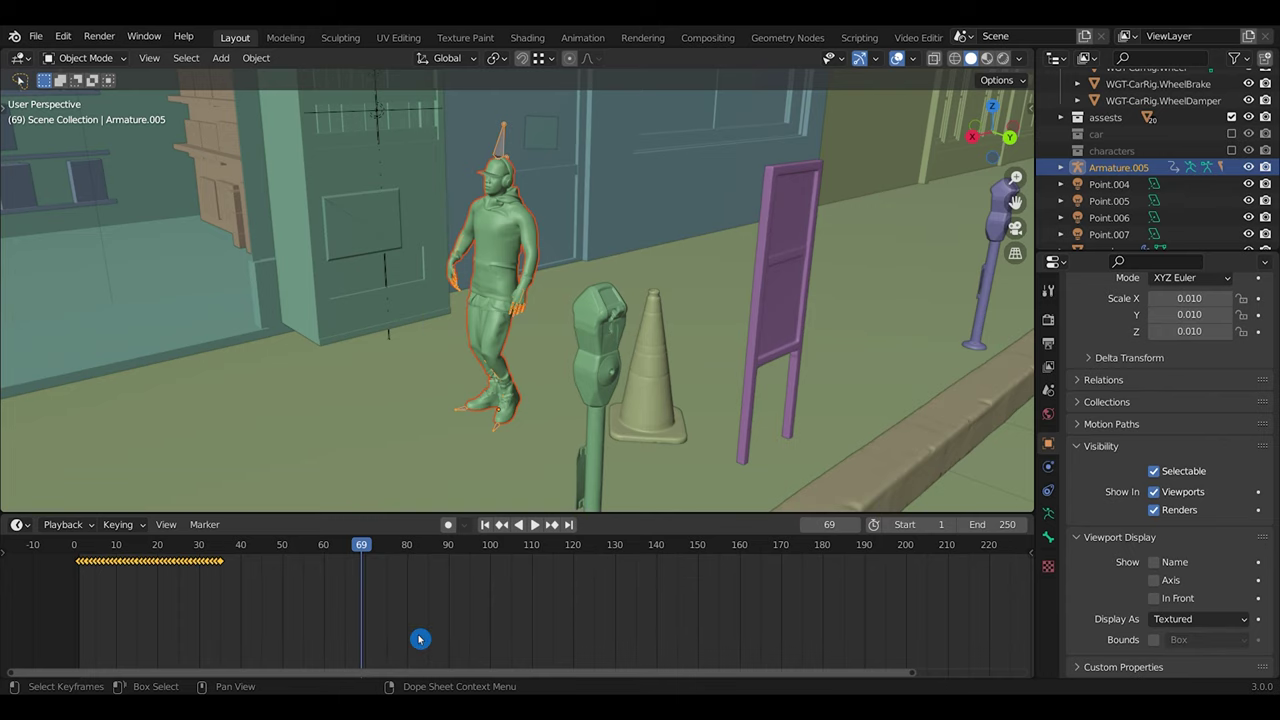
Step: Insert a location keyframe at frame 1 for the character's starting position beside the shop
{"action": "key", "text": "shift+Left"}
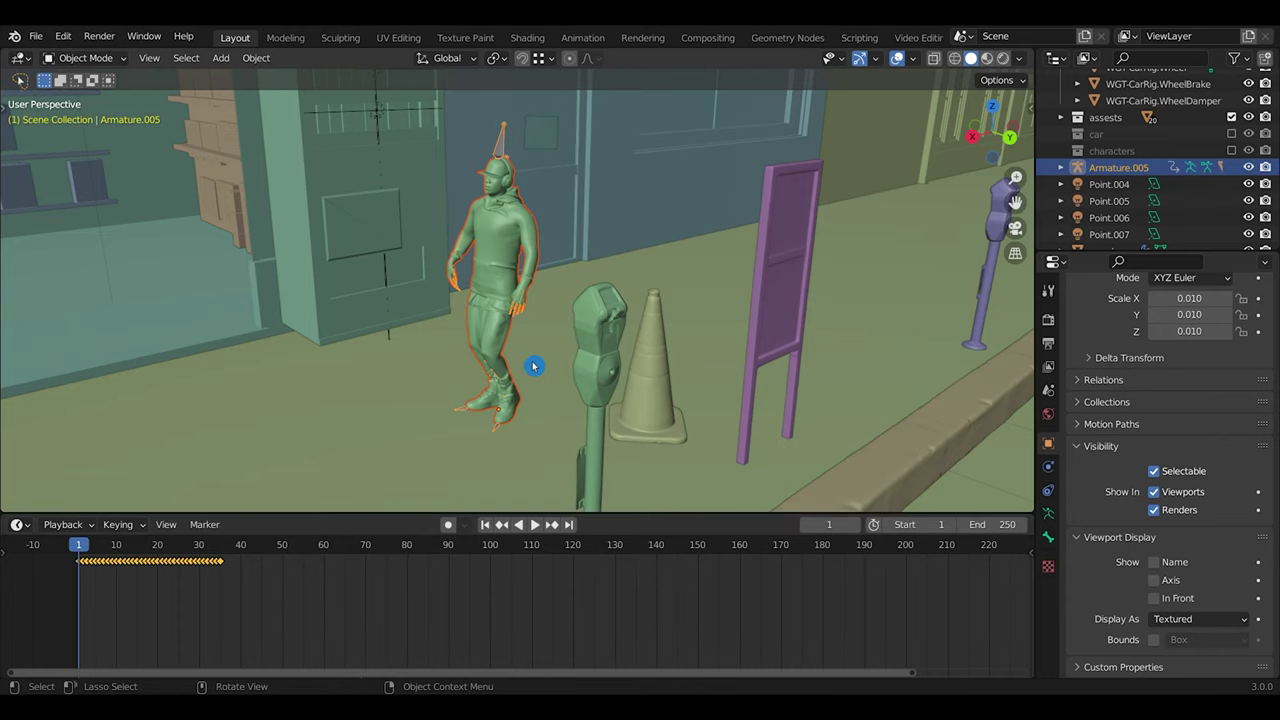
{"action": "scroll", "coordinate": [536, 366], "scroll_direction": "down", "scroll_amount": 3}
{"action": "middle_click_drag", "start_coordinate": [587, 345], "coordinate": [526, 350]}
{"action": "scroll", "coordinate": [526, 351], "scroll_direction": "down", "scroll_amount": 1}
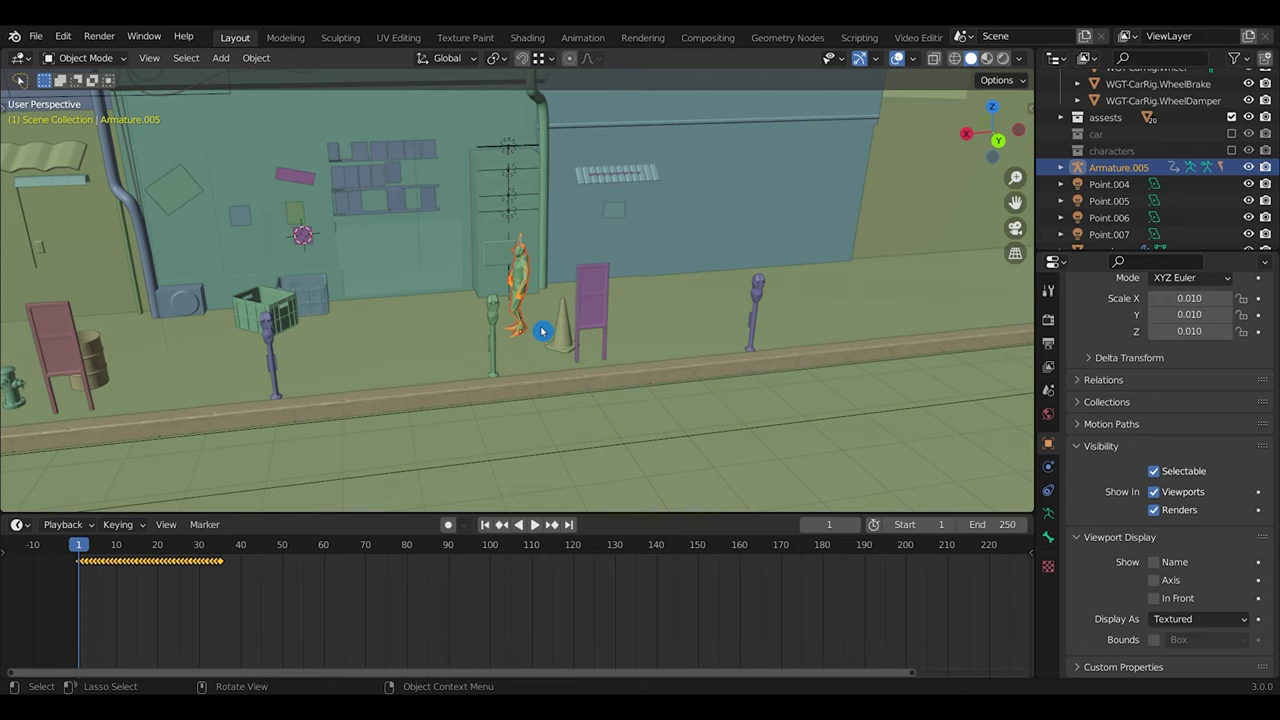
{"action": "key", "text": "i"}
{"action": "left_click", "coordinate": [496, 347]}
Step: At frame 249, move the character along X past the shopfront, insert a Location keyframe and play back the walk
{"action": "scroll", "coordinate": [466, 364], "scroll_direction": "down", "scroll_amount": 1}
{"action": "middle_click_drag", "start_coordinate": [468, 363], "coordinate": [521, 364], "text": "shift"}
{"action": "left_click", "coordinate": [576, 529]}
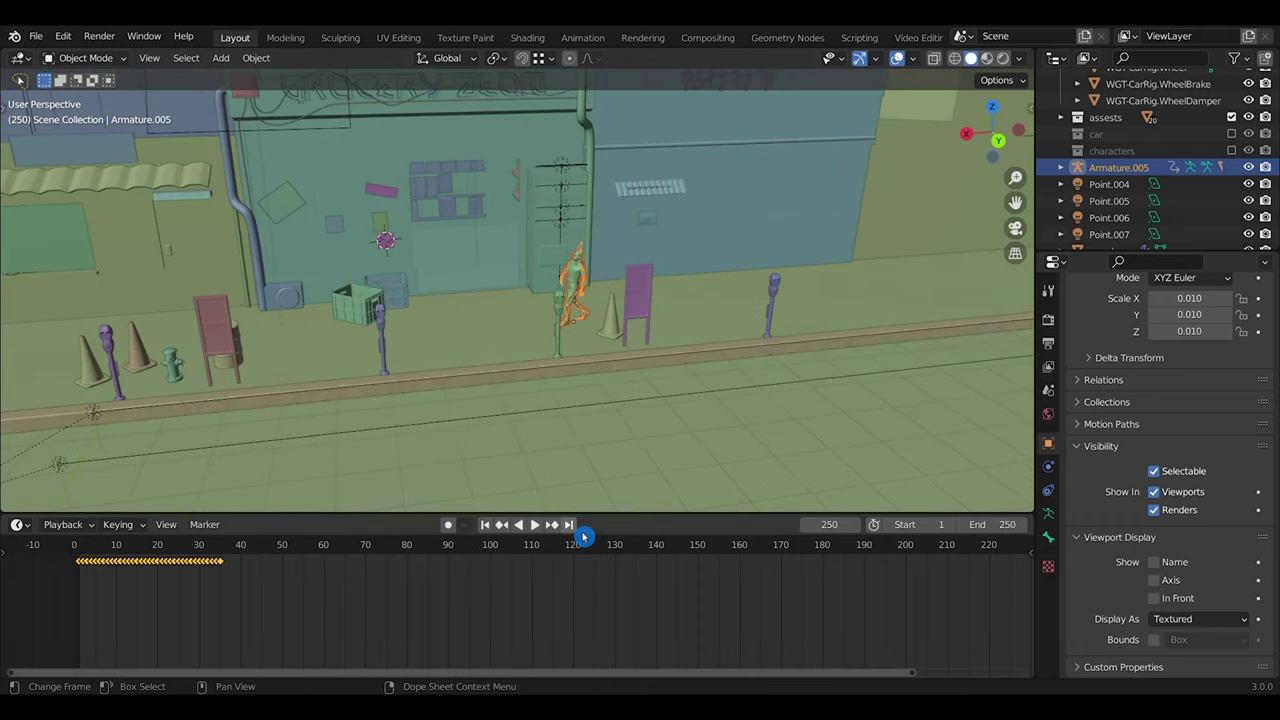
{"action": "scroll", "coordinate": [750, 598], "scroll_direction": "down", "scroll_amount": 5}
{"action": "key", "text": "Left"}
{"action": "middle_click_drag", "start_coordinate": [602, 304], "coordinate": [694, 300], "text": "shift"}
{"action": "key", "text": "g"}
{"action": "key", "text": "x"}
{"action": "left_click", "coordinate": [325, 328]}
{"action": "key", "text": "i"}
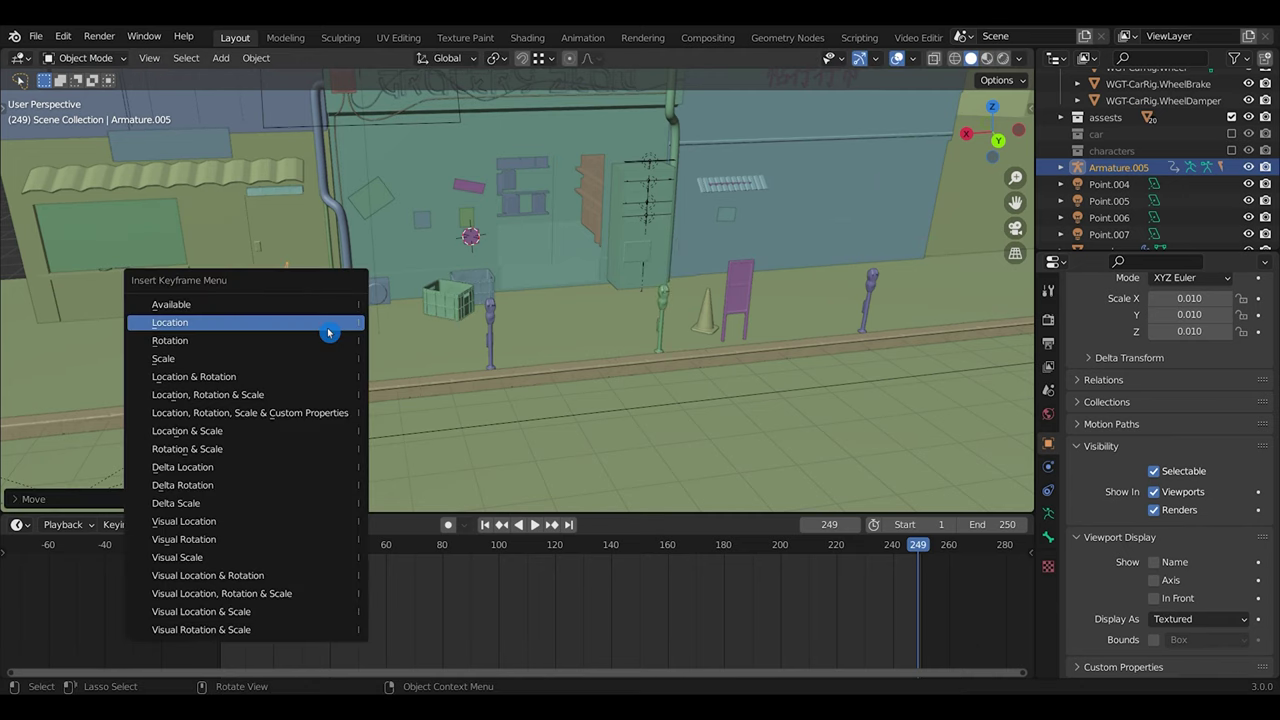
{"action": "left_click", "coordinate": [330, 337]}
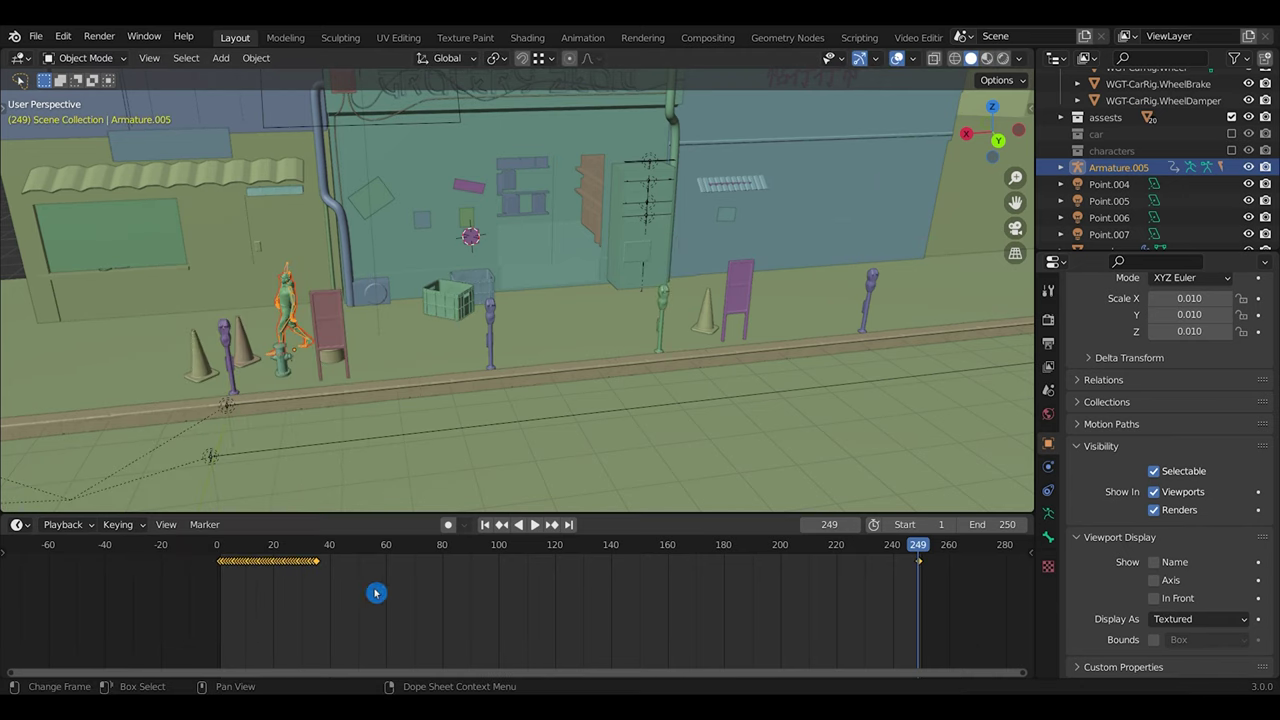
{"action": "left_click", "coordinate": [290, 548]}
{"action": "key", "text": "space"}
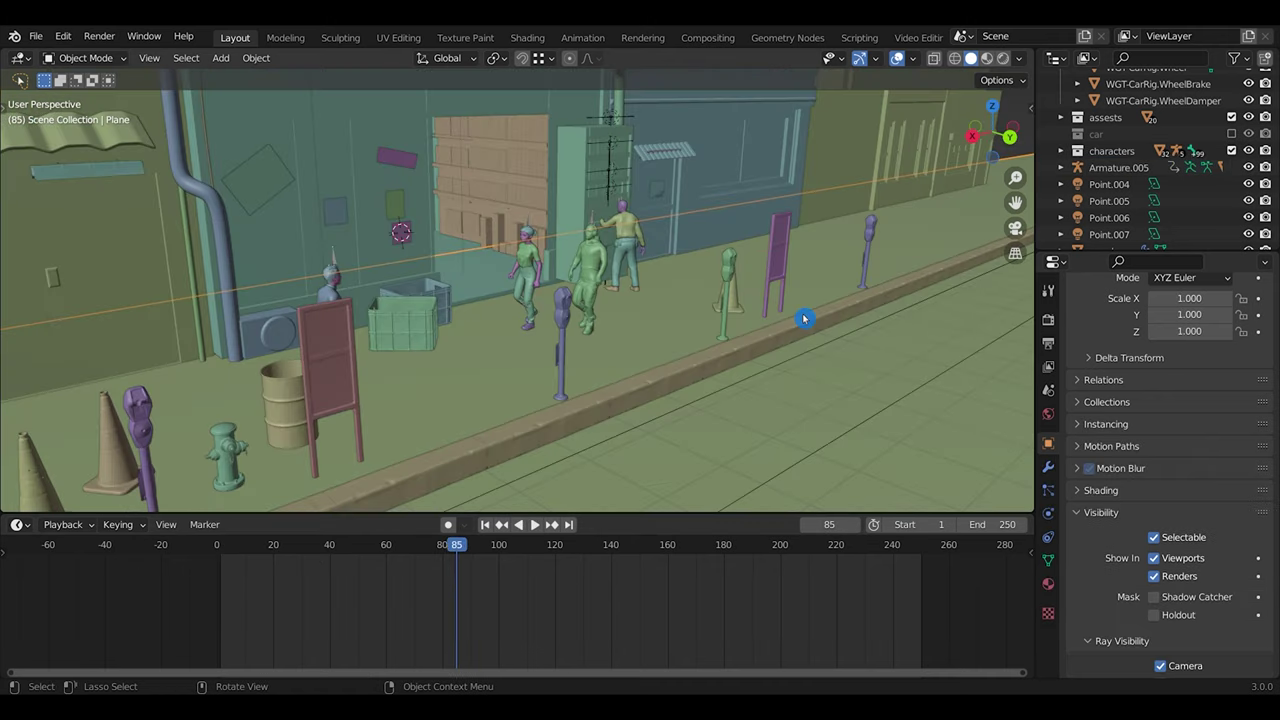
Step: Show the Rigacar add-on settings for the car rig on the road
{"action": "middle_click_drag", "start_coordinate": [803, 323], "coordinate": [738, 320]}
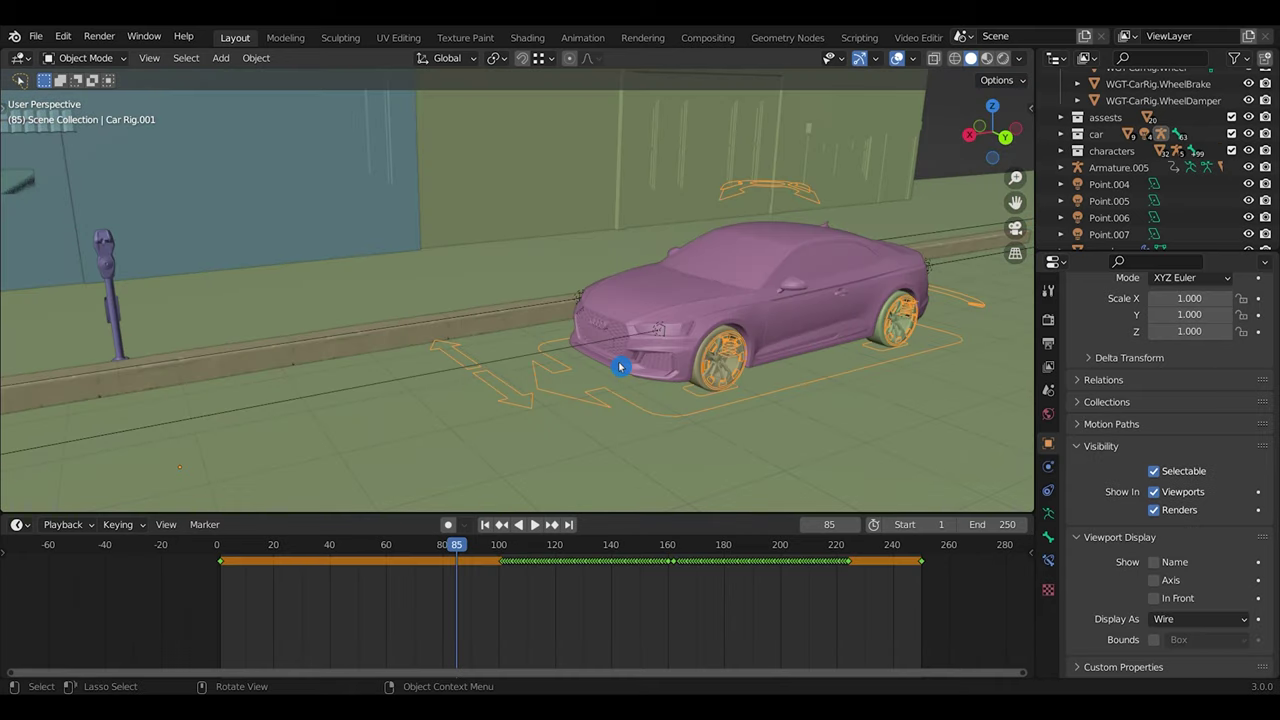
{"action": "key", "text": "n"}
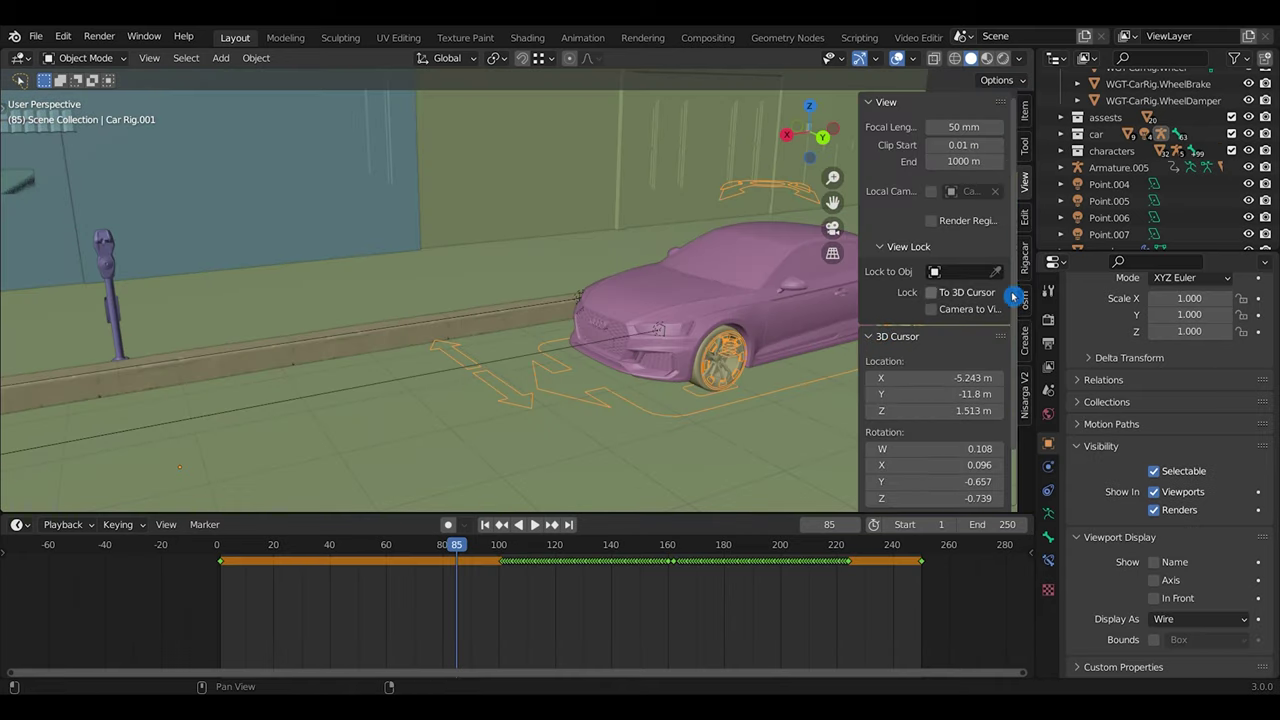
{"action": "left_click", "coordinate": [1025, 262]}
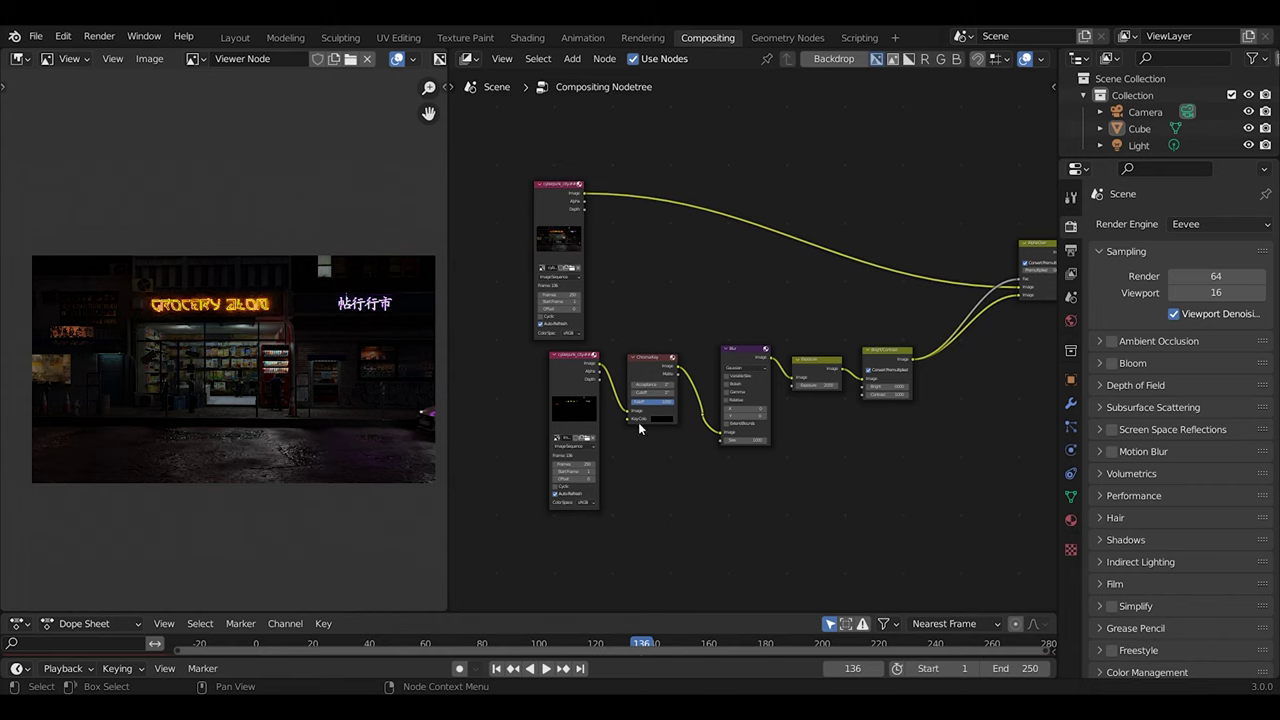
Step: In the compositor, preview the emission image sequence and the Chroma Key node's image and matte outputs
{"action": "scroll", "coordinate": [638, 428], "scroll_direction": "up", "scroll_amount": 3}
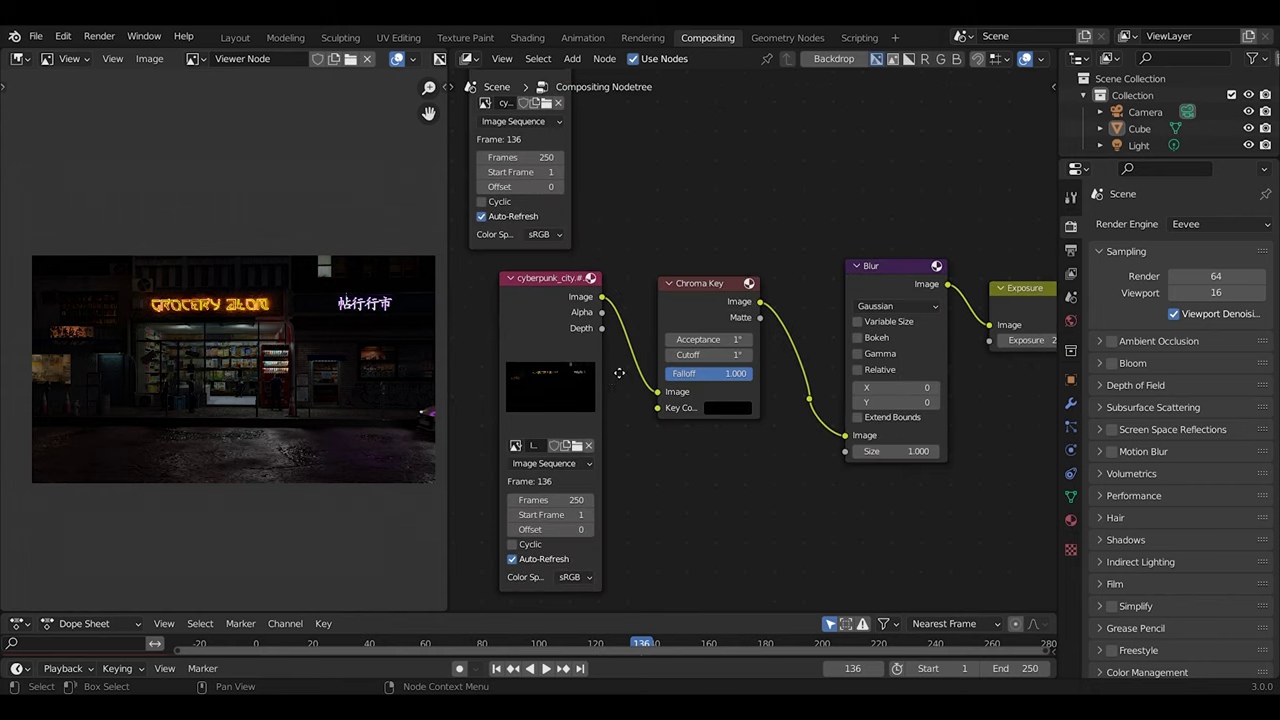
{"action": "middle_click_drag", "start_coordinate": [619, 373], "coordinate": [673, 325]}
{"action": "left_click", "coordinate": [580, 280], "text": "ctrl+shift"}
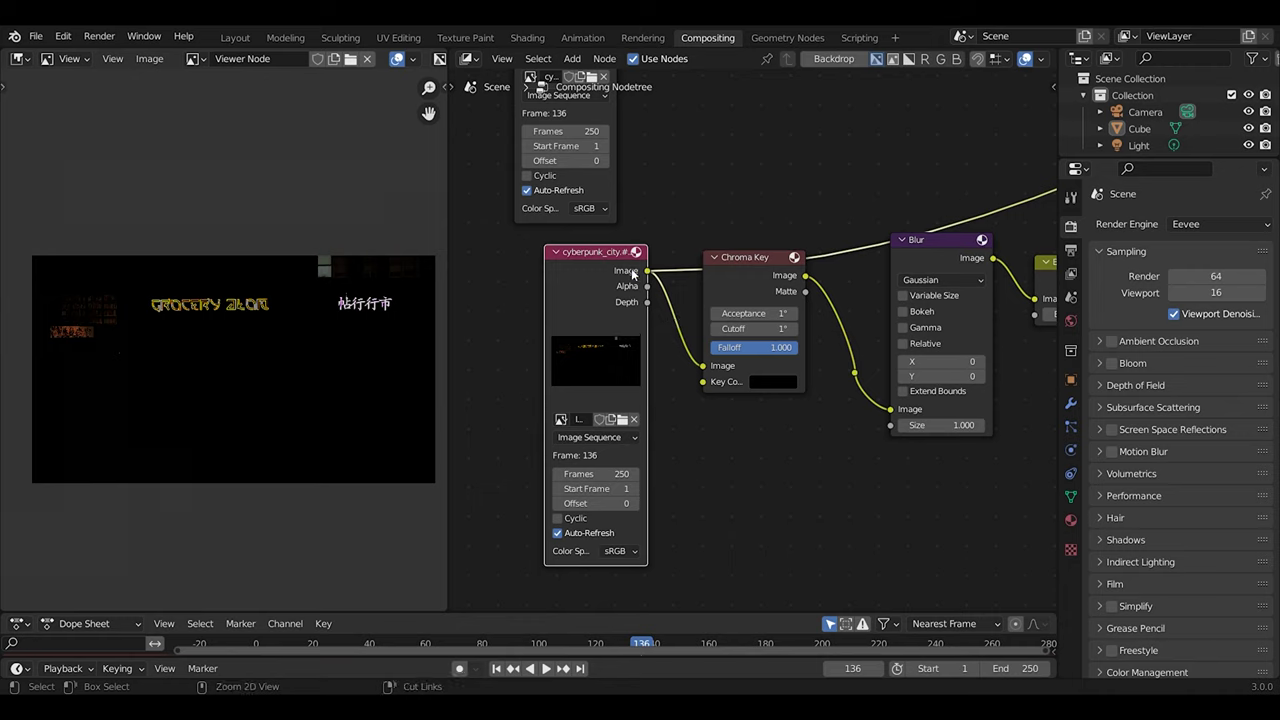
{"action": "left_click", "coordinate": [751, 259], "text": "ctrl+shift"}
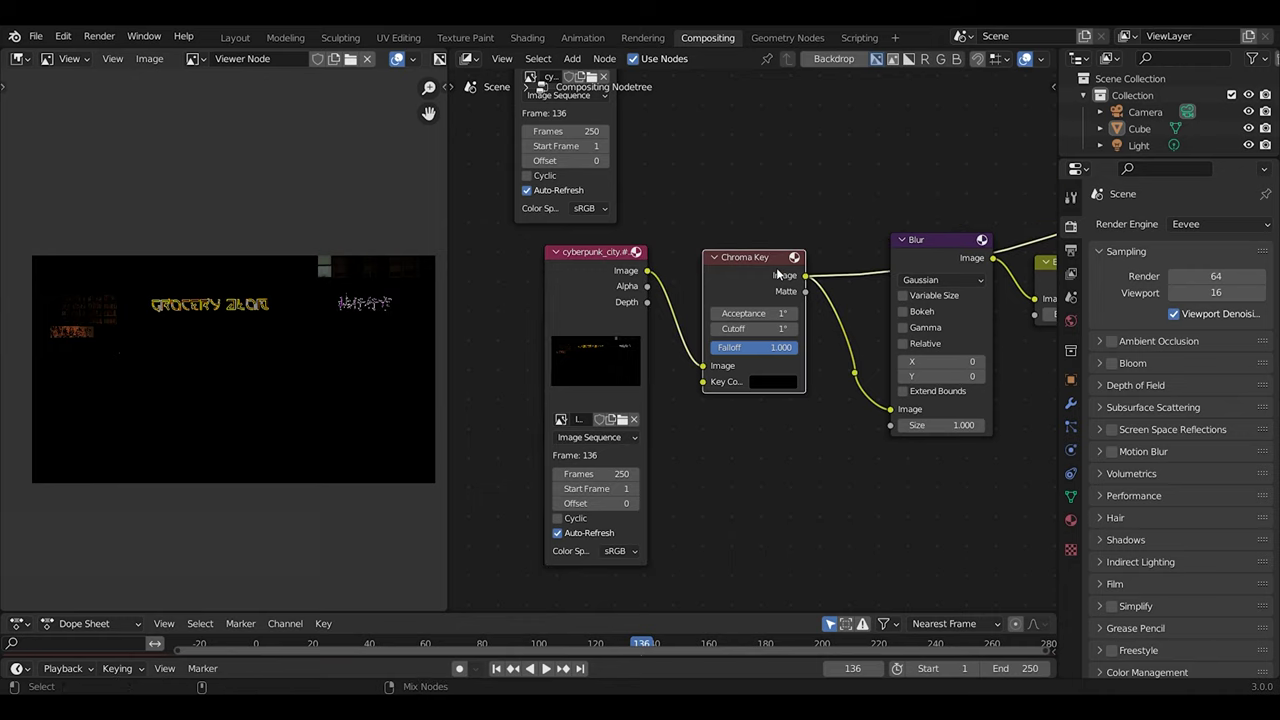
{"action": "left_click", "coordinate": [776, 267], "text": "ctrl+shift"}
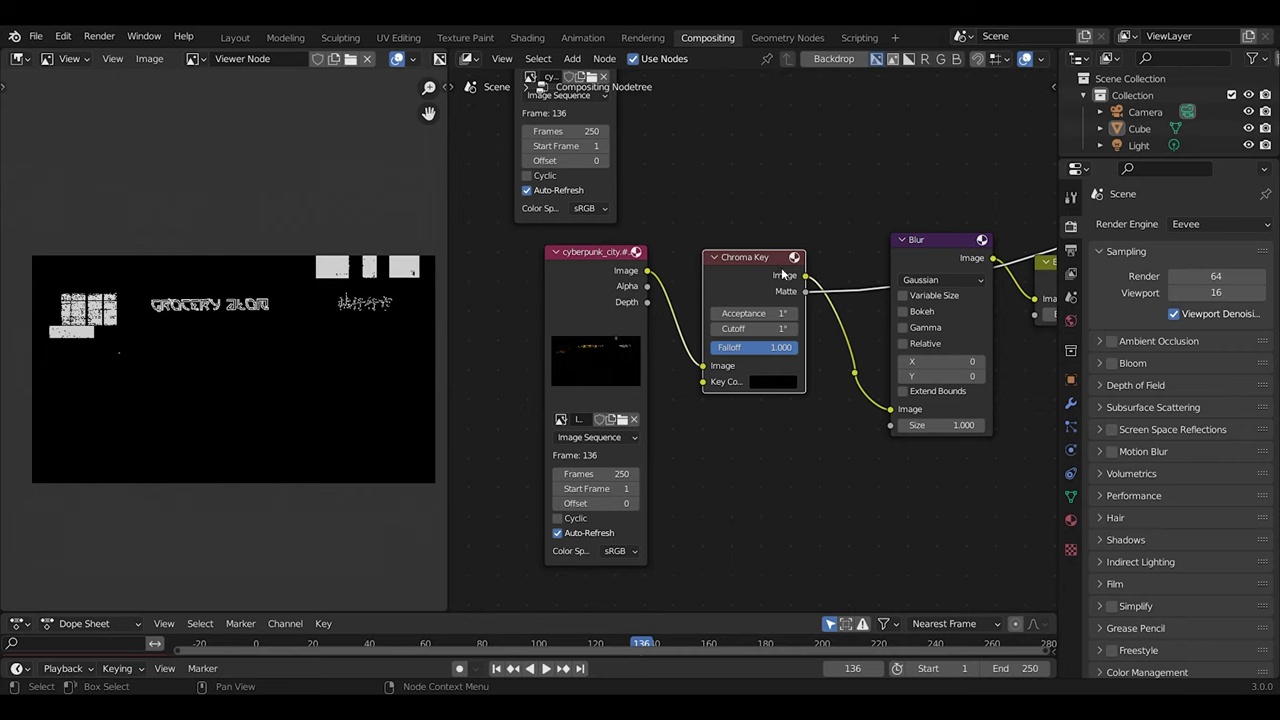
Step: Preview the outputs of the Blur and Bright/Contrast nodes in the glow branch
{"action": "middle_click_drag", "start_coordinate": [846, 279], "coordinate": [645, 277]}
{"action": "left_click", "coordinate": [736, 265], "text": "ctrl+shift"}
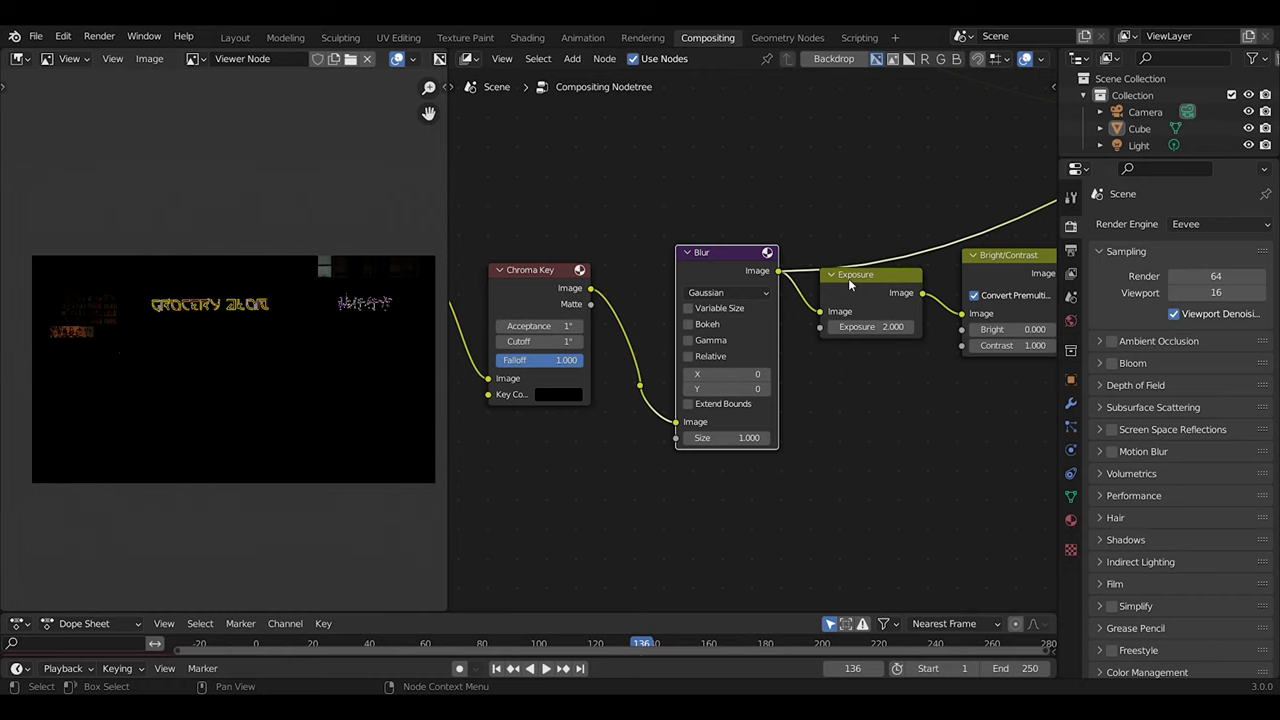
{"action": "middle_click_drag", "start_coordinate": [933, 272], "coordinate": [768, 270]}
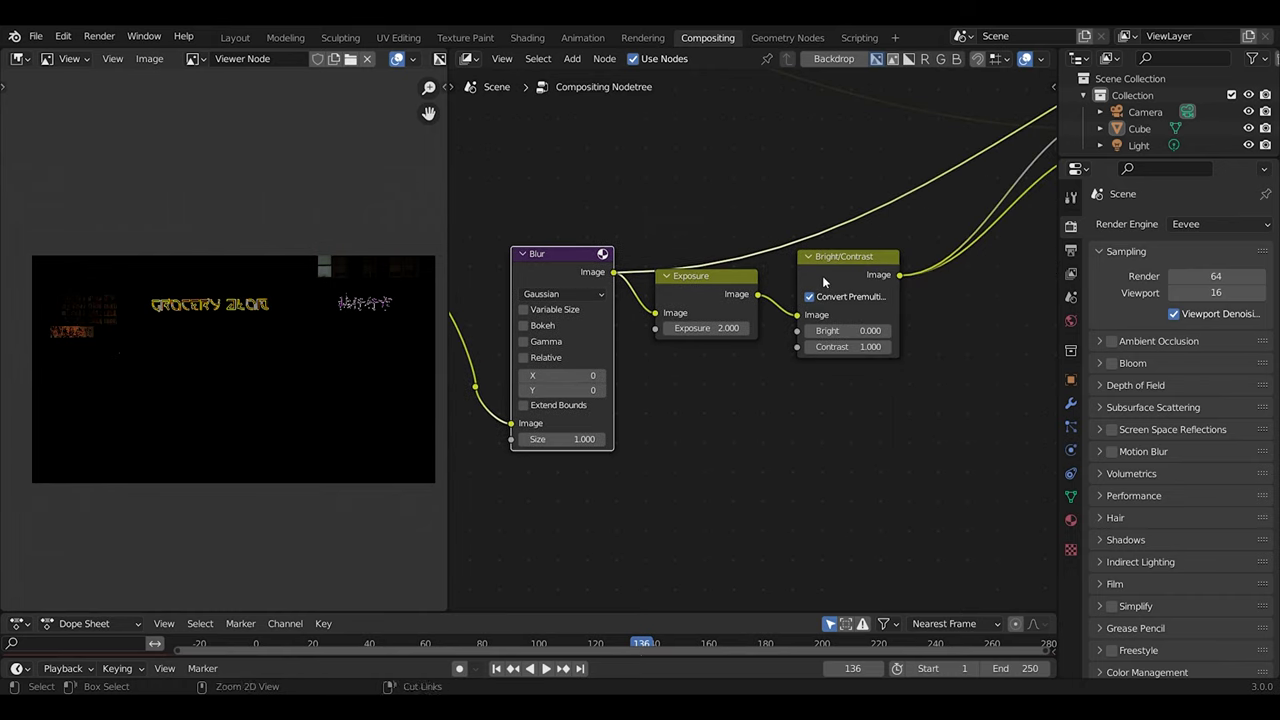
{"action": "left_click", "coordinate": [853, 278], "text": "ctrl+shift"}
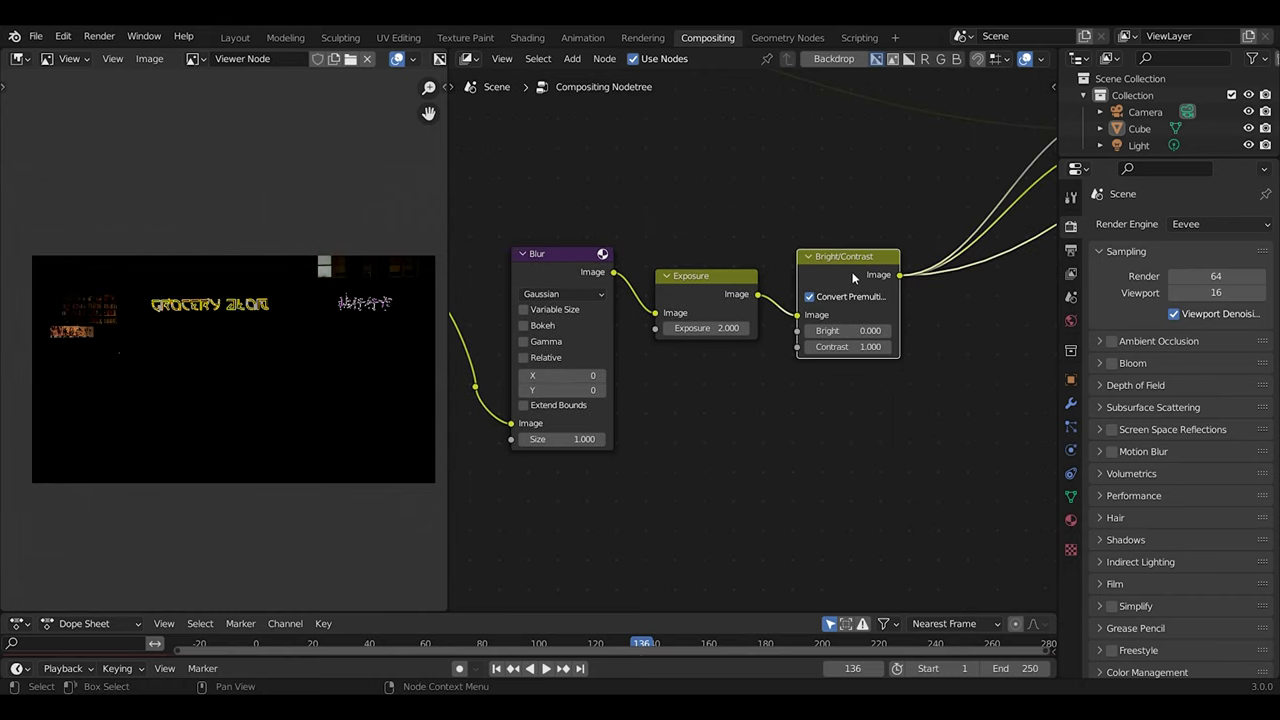
Step: Preview the Alpha Over and Lens Distortion results and examine their connections to the Viewer and File Output nodes
{"action": "middle_click_drag", "start_coordinate": [978, 261], "coordinate": [828, 573]}
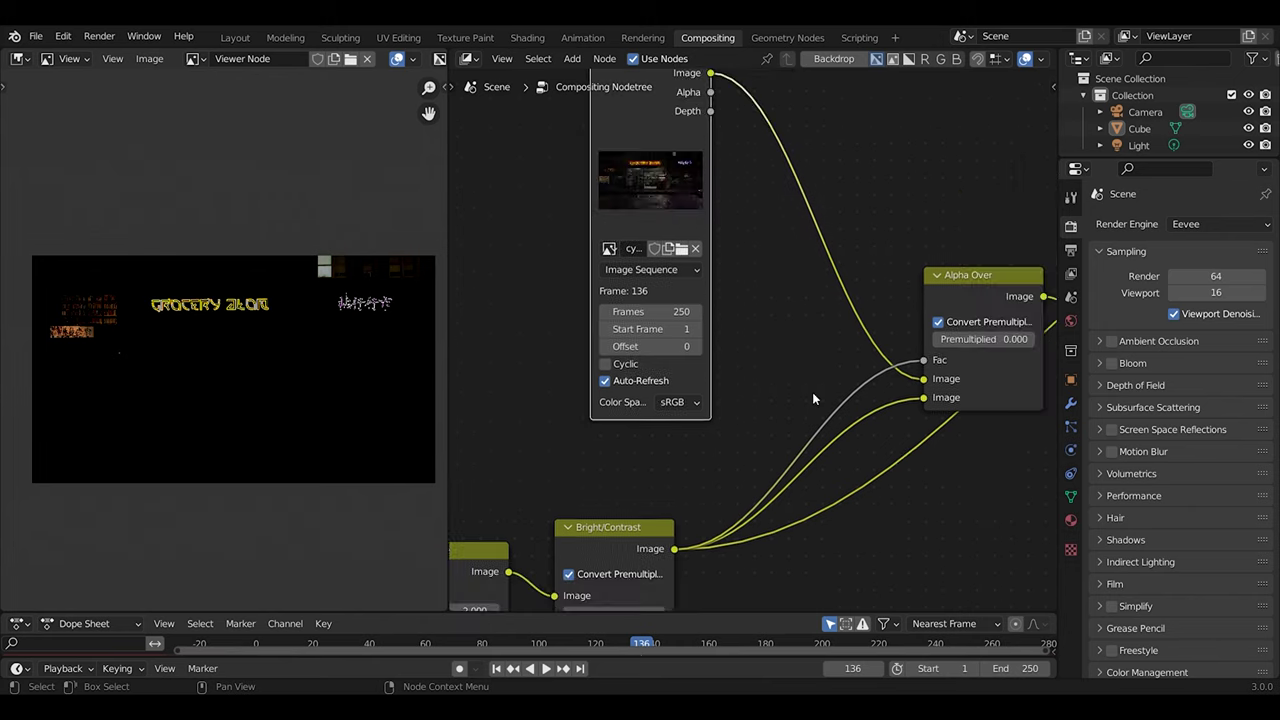
{"action": "scroll", "coordinate": [812, 395], "scroll_direction": "down", "scroll_amount": 2}
{"action": "middle_click_drag", "start_coordinate": [825, 406], "coordinate": [792, 386]}
{"action": "left_click", "coordinate": [933, 287], "text": "ctrl+shift"}
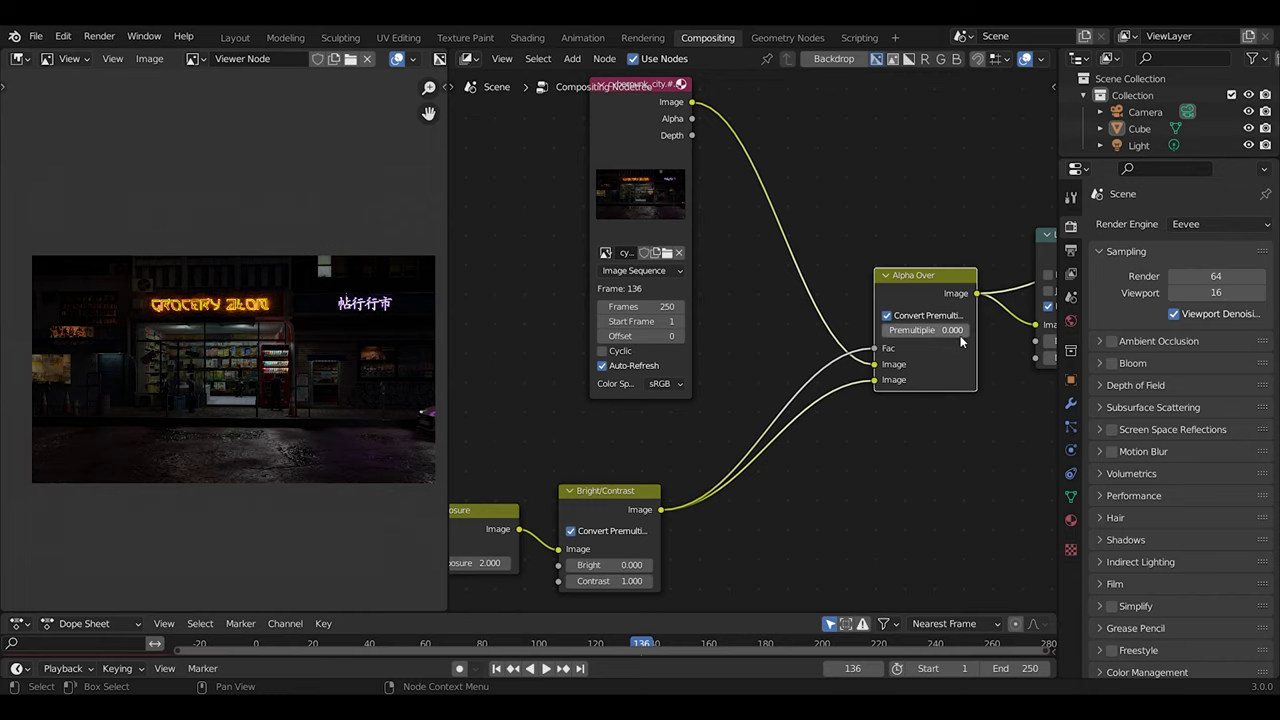
{"action": "middle_click_drag", "start_coordinate": [960, 334], "coordinate": [632, 365]}
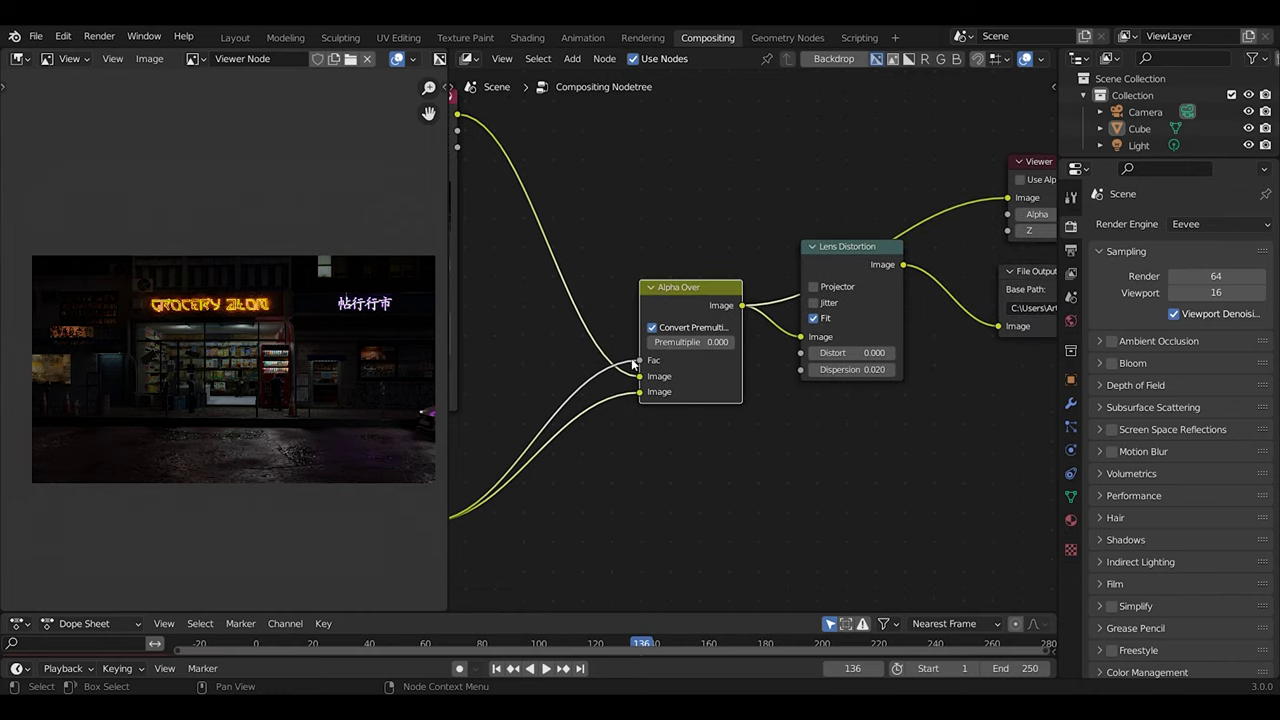
{"action": "left_click", "coordinate": [872, 265]}
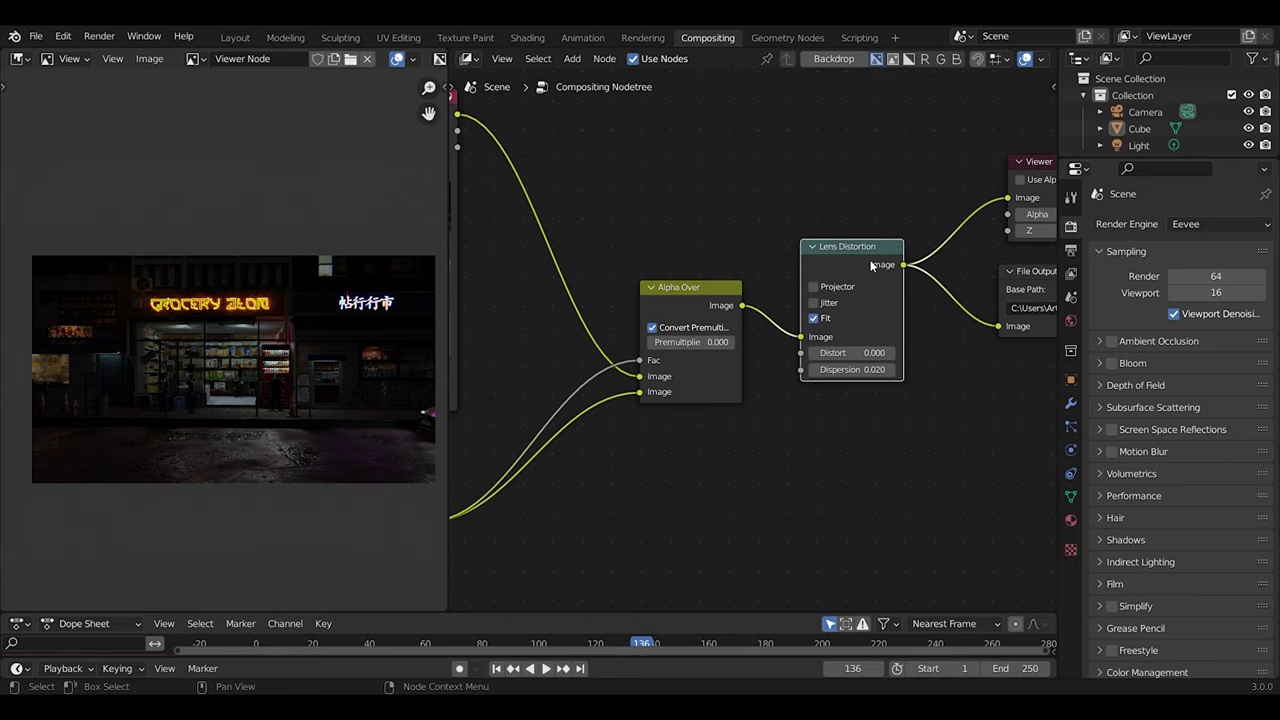
{"action": "scroll", "coordinate": [872, 266], "scroll_direction": "down", "scroll_amount": 1}
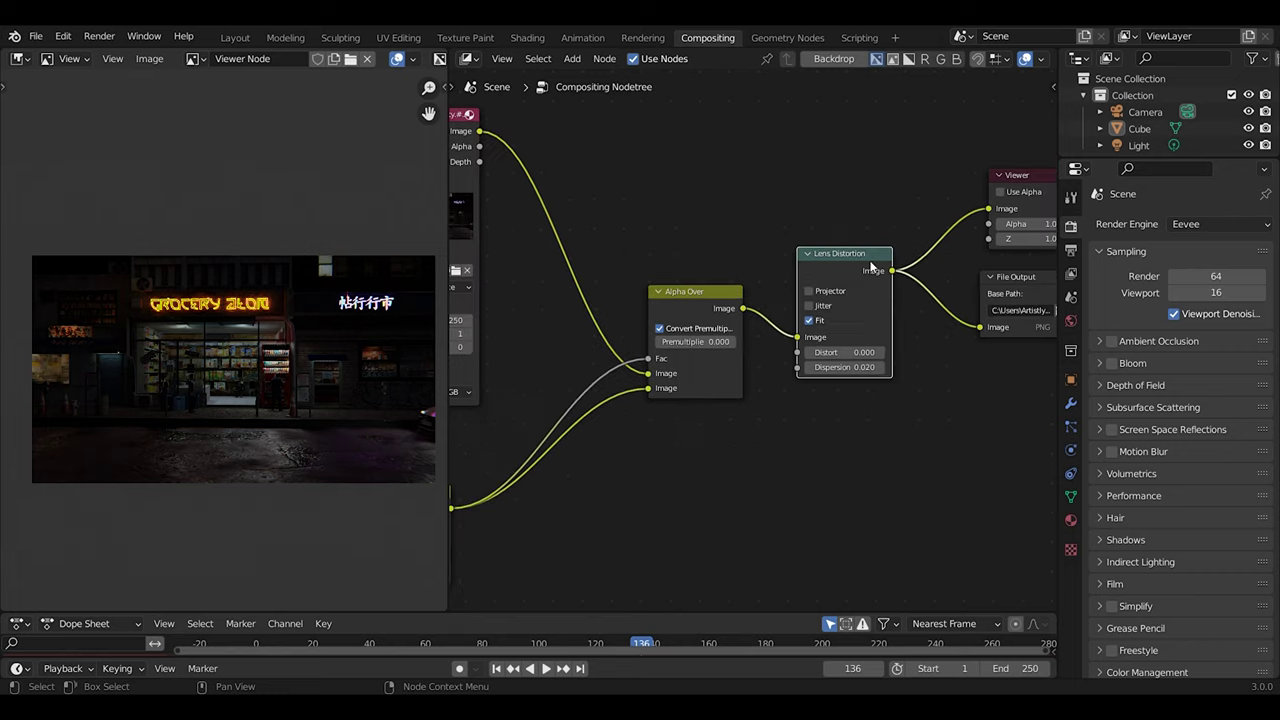
{"action": "middle_click_drag", "start_coordinate": [876, 268], "coordinate": [808, 284]}
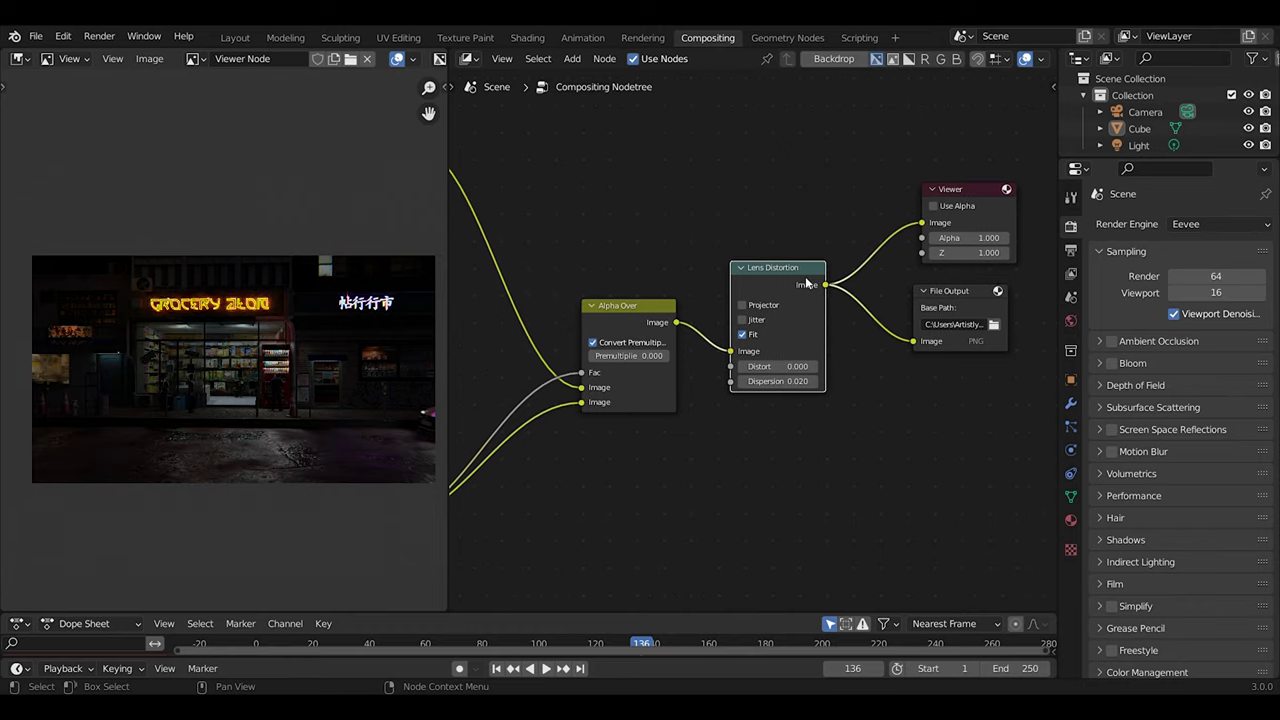